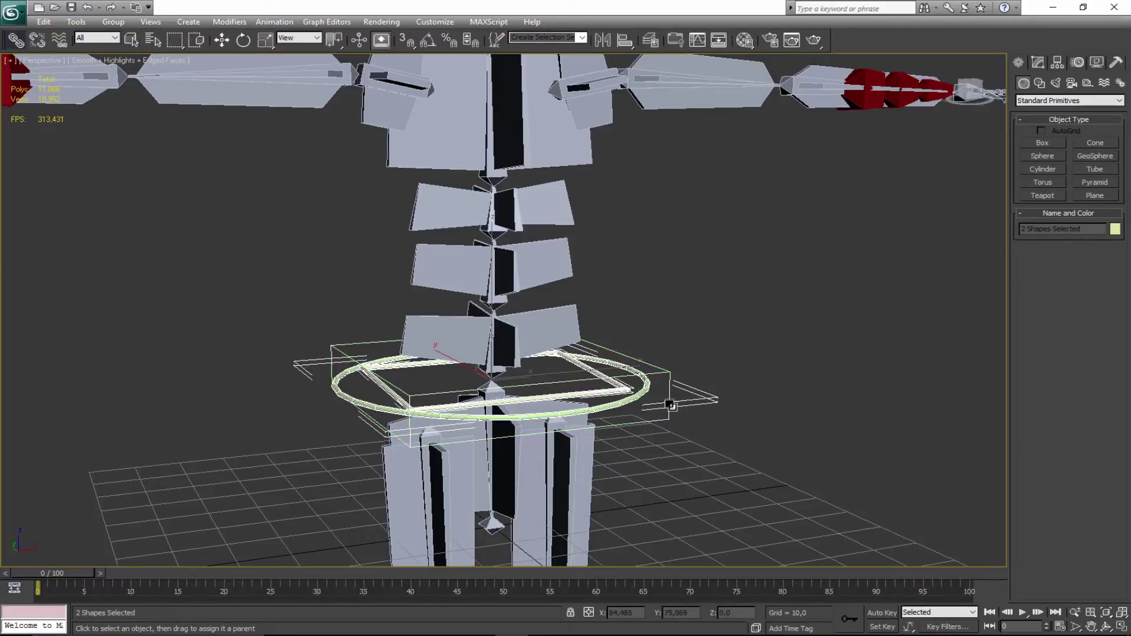
Try to link the Coluna_01 spine bone and the hip bone to the COG helper.
scroll(667, 400, "up", 3)
left_click(543, 436)
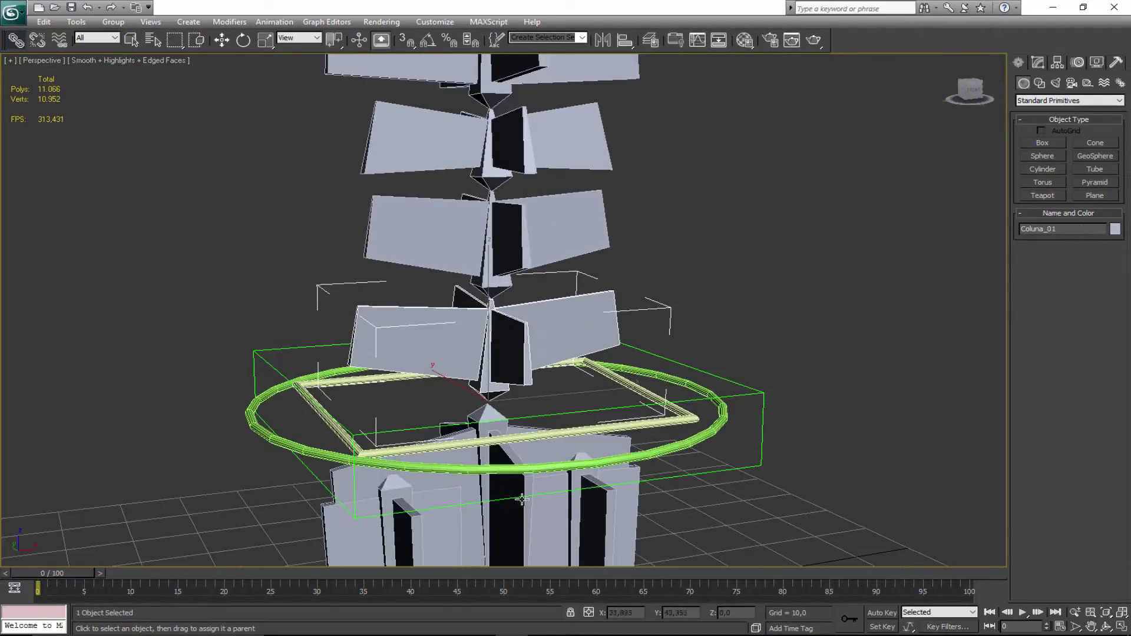
left_click_drag(519, 515, 752, 401)
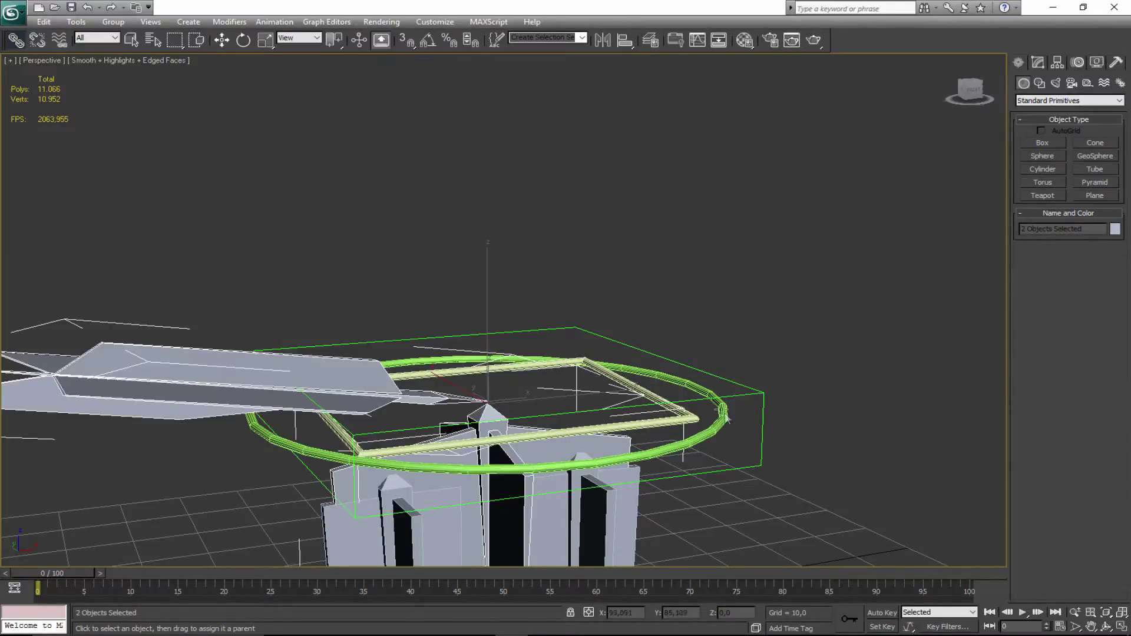
scroll(729, 418, "down", 7)
mouse_move(641, 381)
middle_mouse_down()
mouse_move(658, 360)
mouse_move(768, 404)
mouse_move(615, 382)
mouse_move(682, 384)
mouse_move(651, 373)
middle_mouse_up()
scroll(762, 402, "down", 3)
scroll(704, 399, "up", 3)
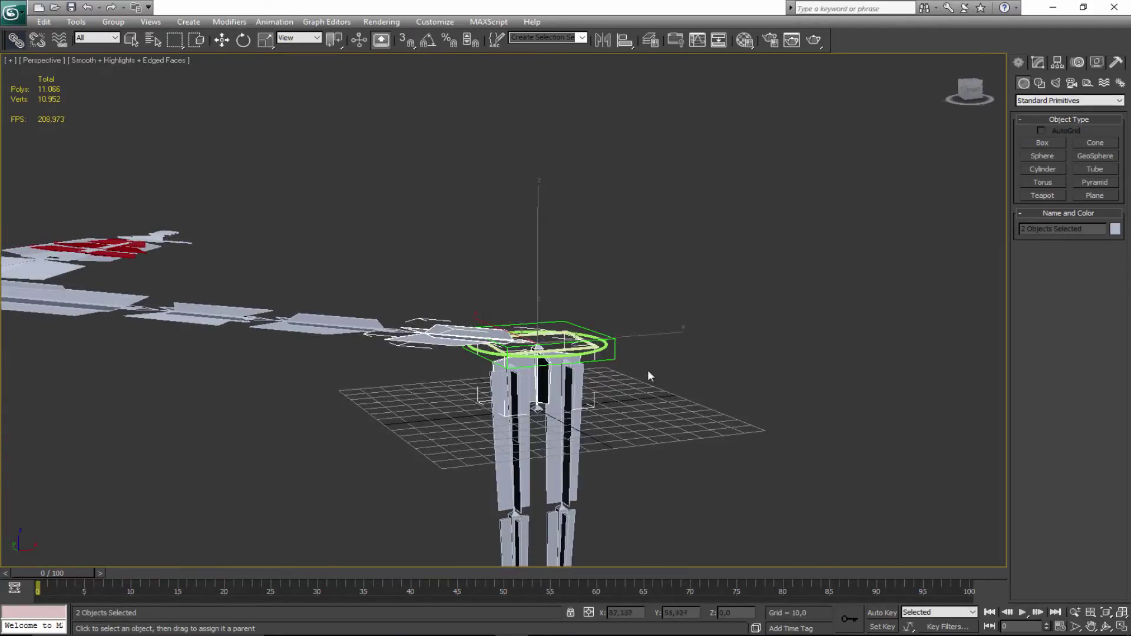
Reopen the saved rig scene, discarding the changes and continuing past the missing external files.
left_click(8, 20)
left_click(157, 80)
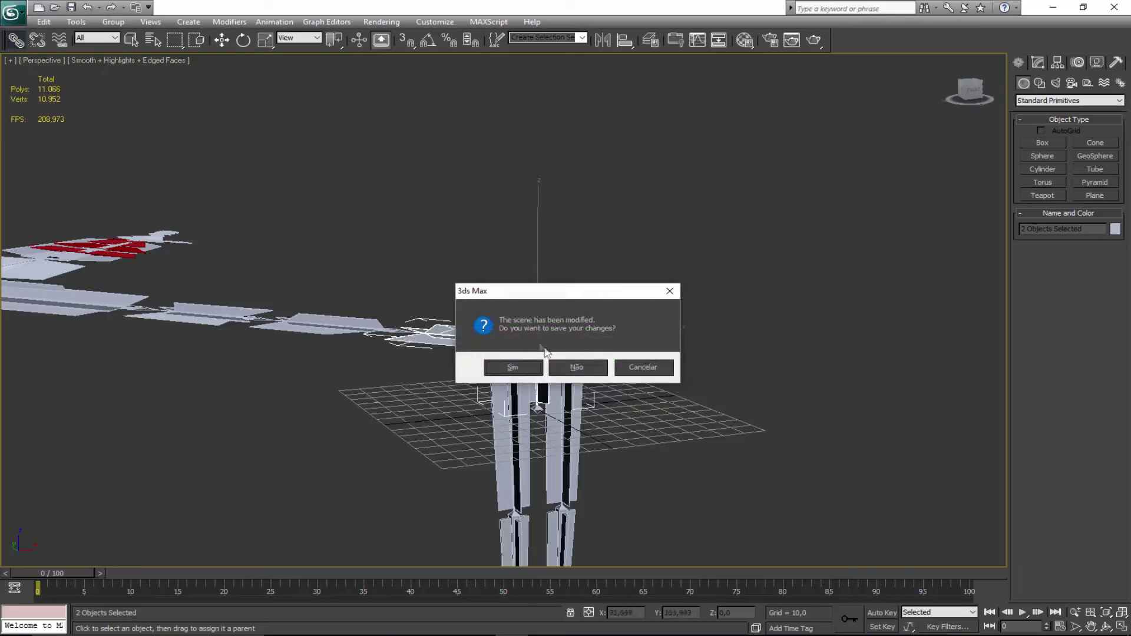
left_click(576, 368)
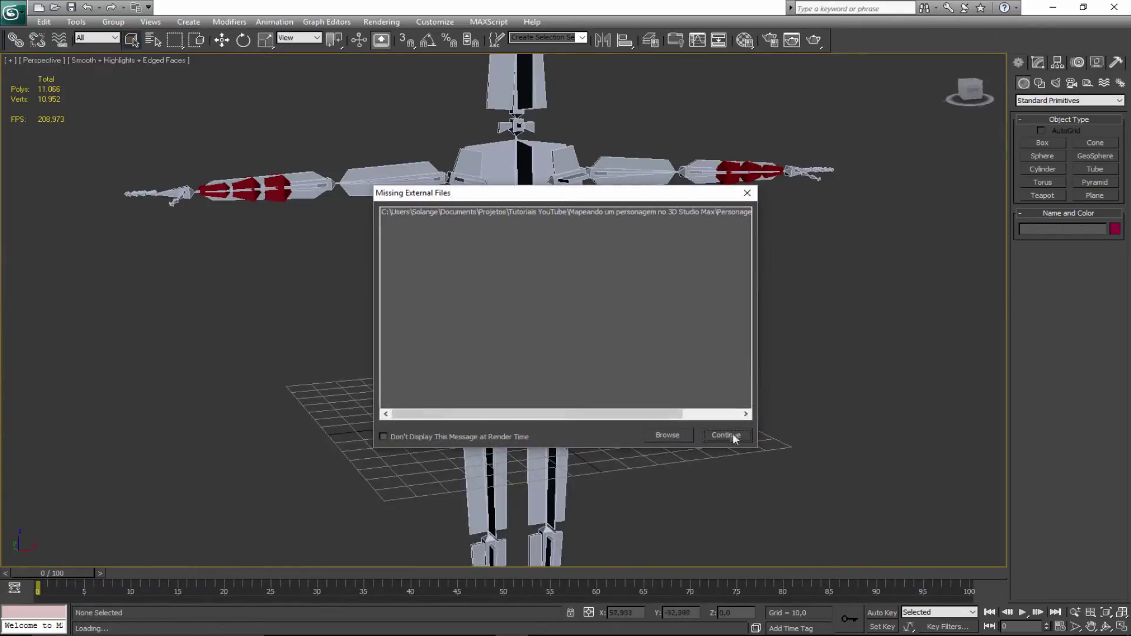
left_click(734, 433)
left_click(580, 352)
left_click(621, 366)
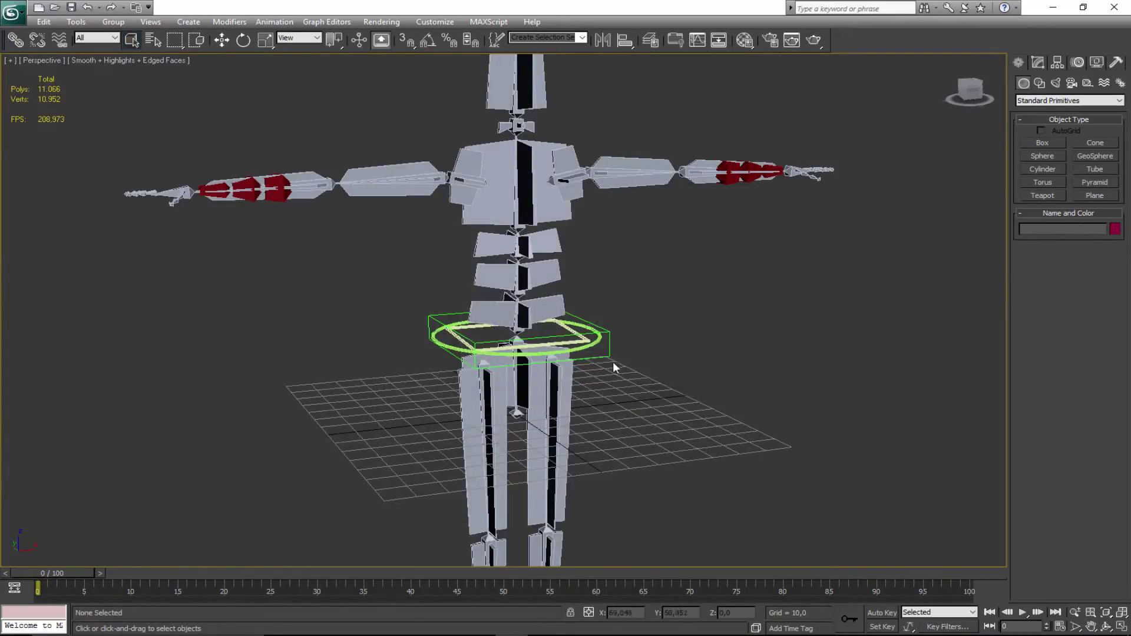
Select the Coluna_01 spine bone and the hip bone together to examine how the two meet.
scroll(584, 357, "up", 2)
left_click(527, 288)
scroll(558, 346, "up", 2)
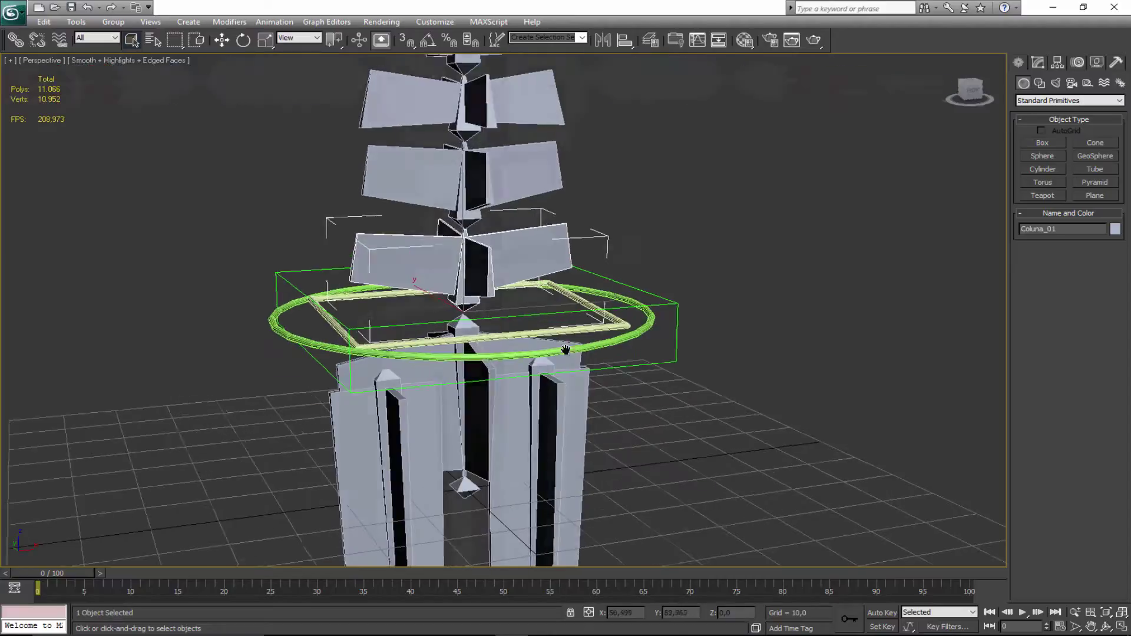
left_click(483, 393, "ctrl")
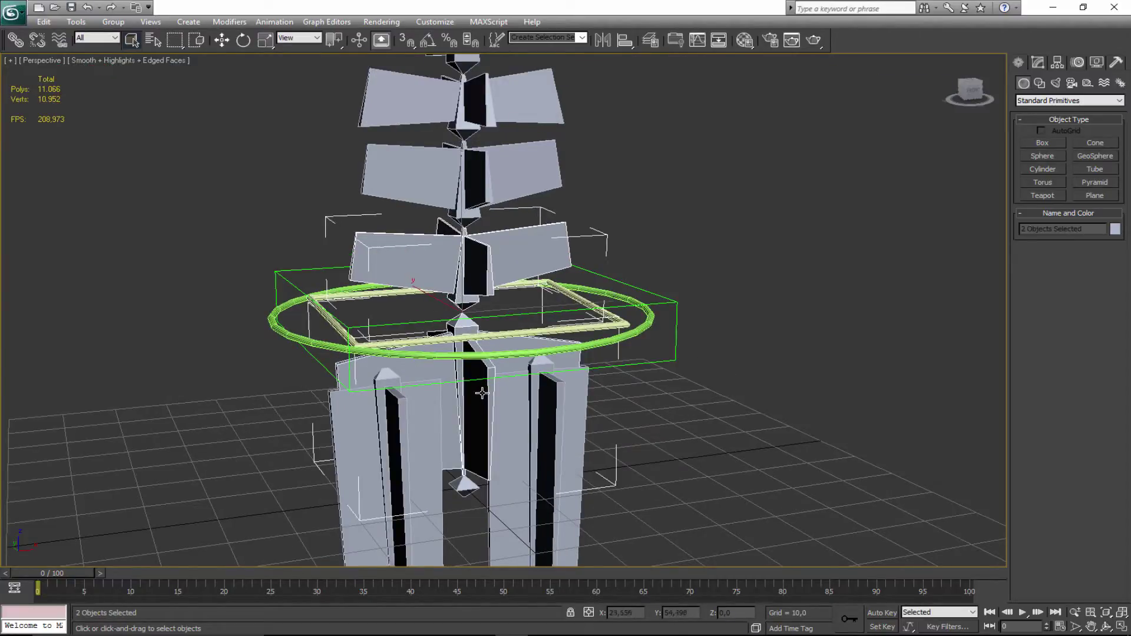
middle_click_drag(431, 334, 467, 382)
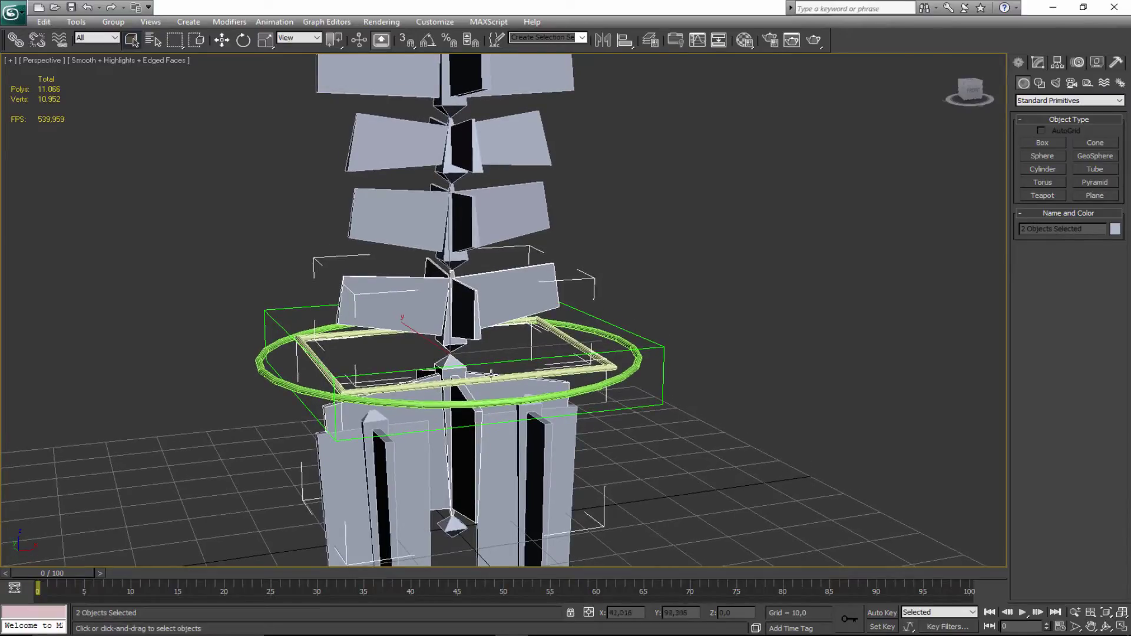
left_click(493, 375)
left_click(467, 463, "ctrl")
Test the square Coluna_01_Ctrl control by rotating it about the Y axis, and cancel the rotation.
left_click(595, 380)
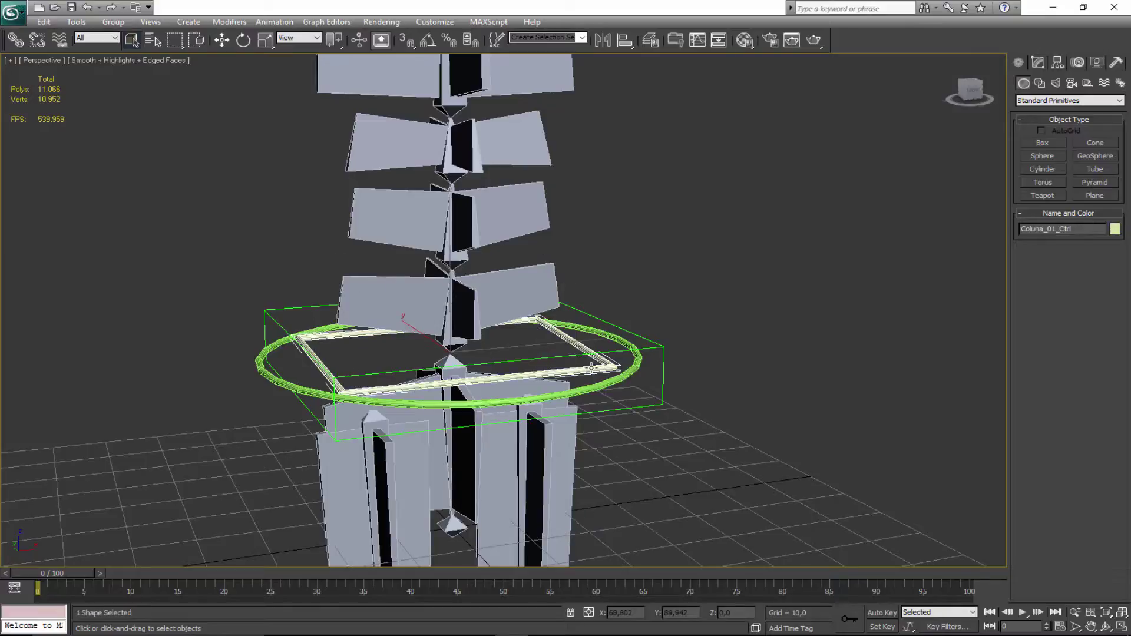
key("e")
left_click_drag(388, 260, 345, 299)
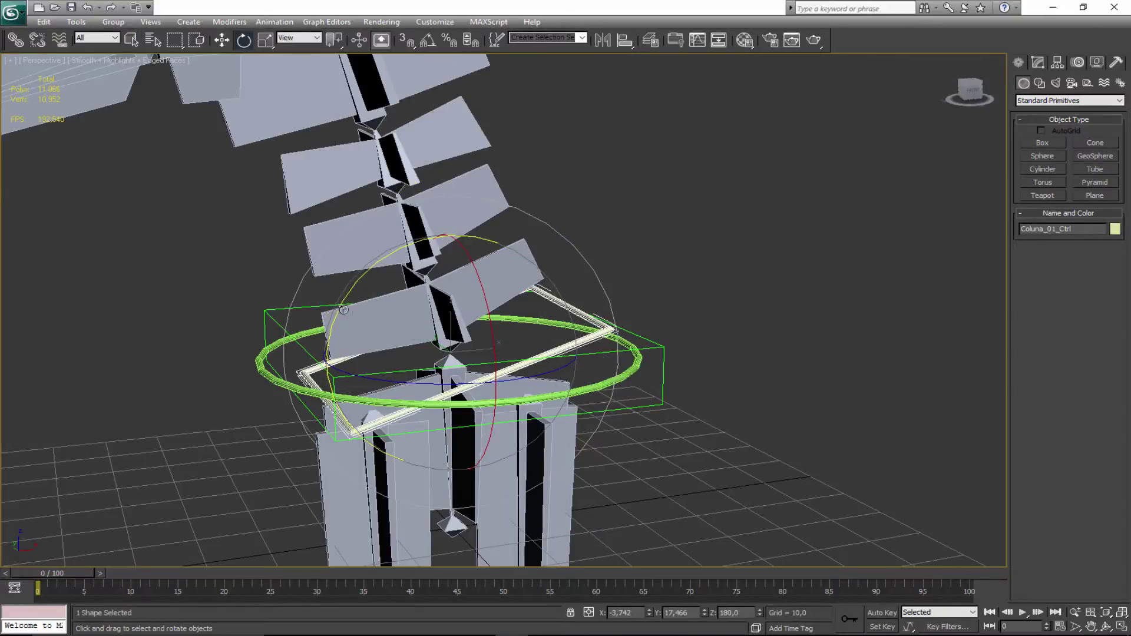
right_click(345, 299)
key("q")
left_click(629, 406)
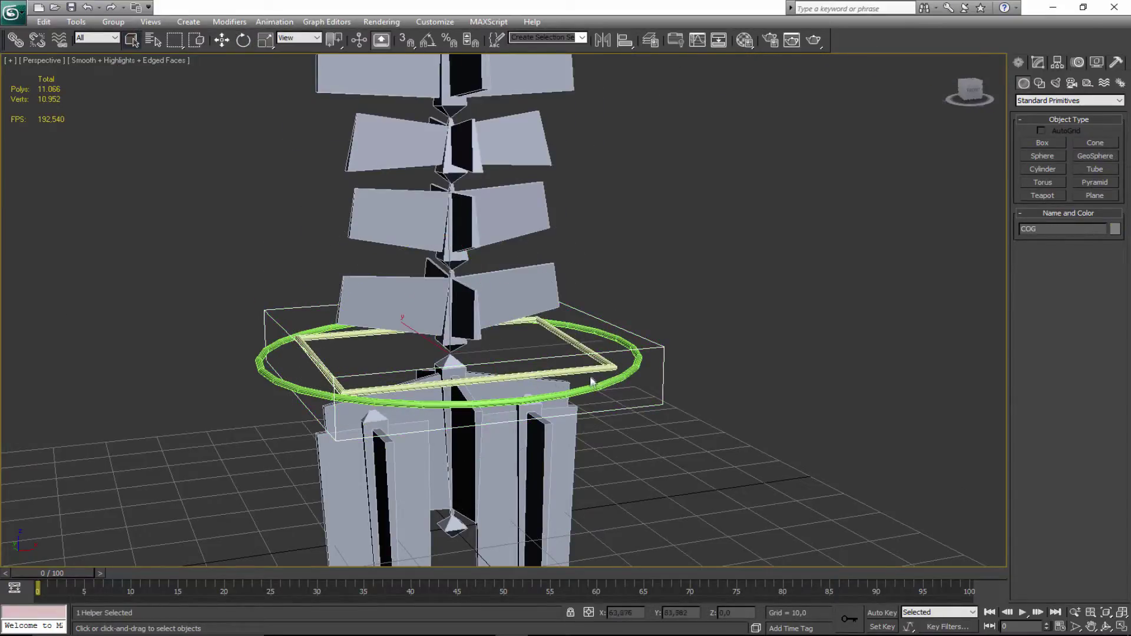
Link the square spine control and the circular hip control to the COG helper.
left_click(592, 381)
left_click(603, 385, "ctrl")
left_click(16, 40)
left_click_drag(578, 372, 645, 406)
Rotate Coluna_01_Ctrl to check how the spine follows with the controls linked to COG, and undo the rotation.
left_click(558, 380)
key("w")
key("e")
left_click_drag(359, 276, 386, 286)
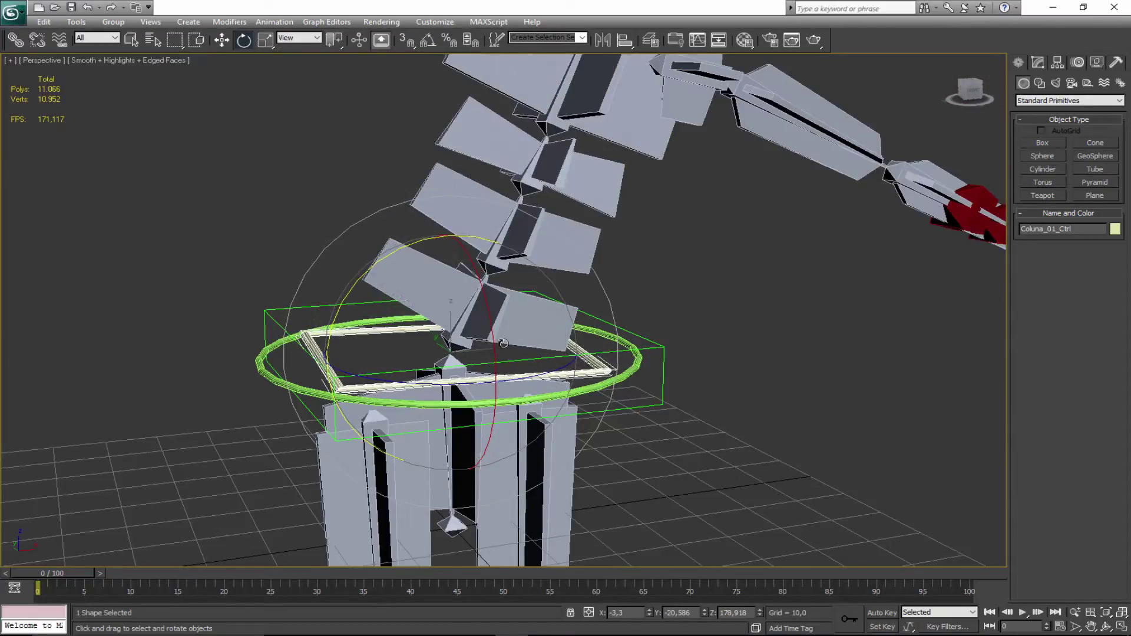
key("ctrl+z")
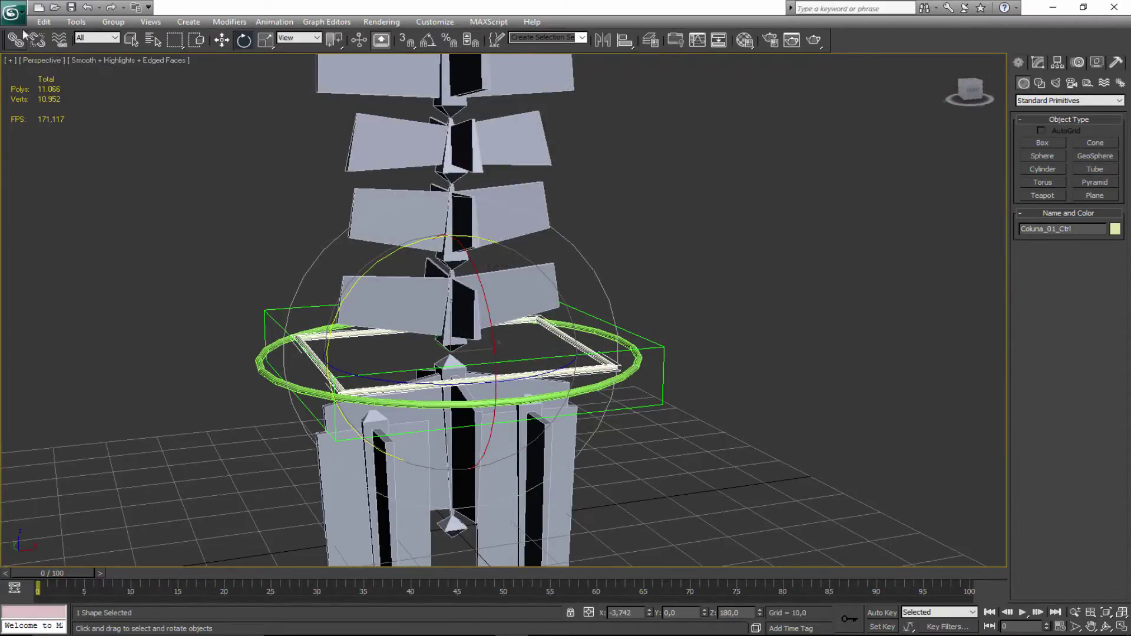
Discard the link changes and reload the saved rig scene, continuing past the missing external files.
left_click(13, 12)
left_click(177, 84)
left_click(576, 367)
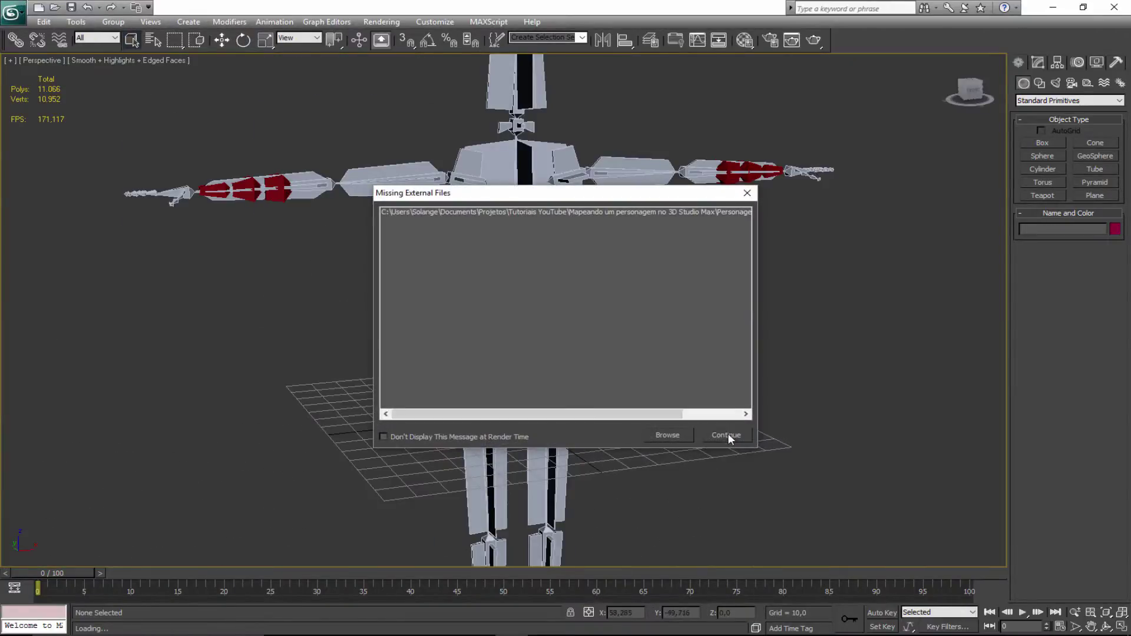
left_click(728, 434)
left_click(641, 367)
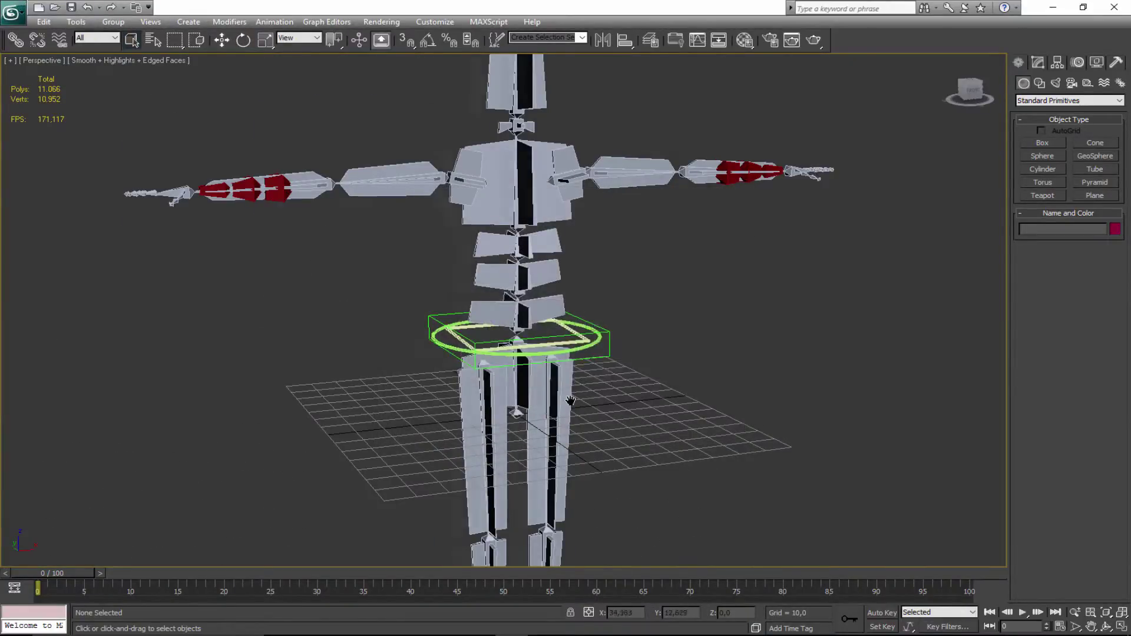
Create a small Dummy helper on the grid beside the character's legs.
scroll(589, 300, "up", 5)
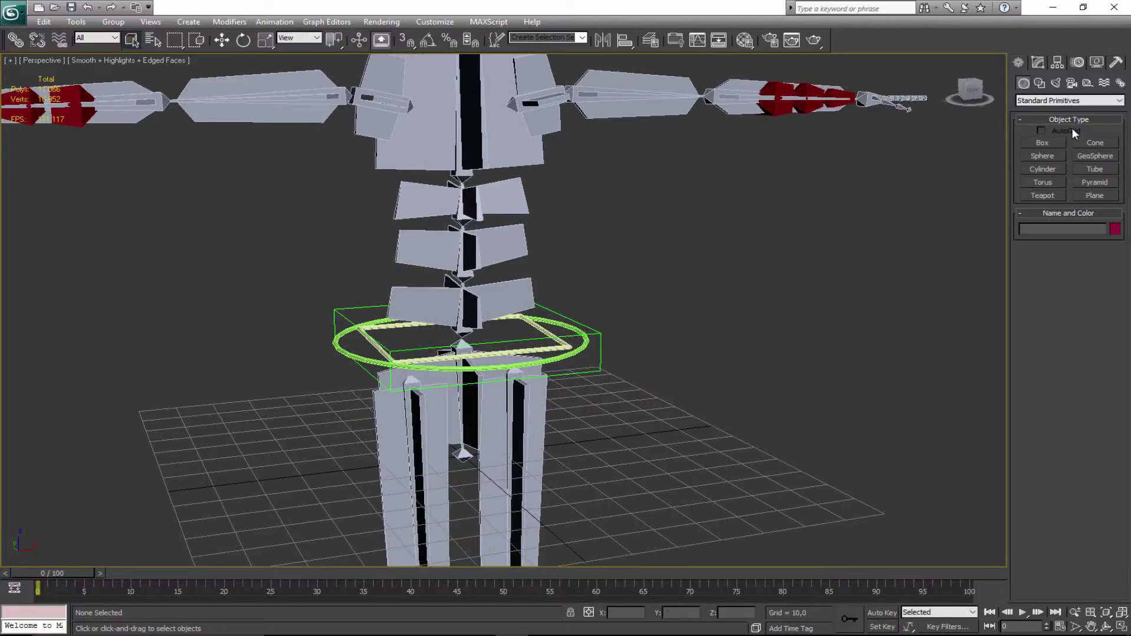
middle_click_drag(841, 259, 846, 277)
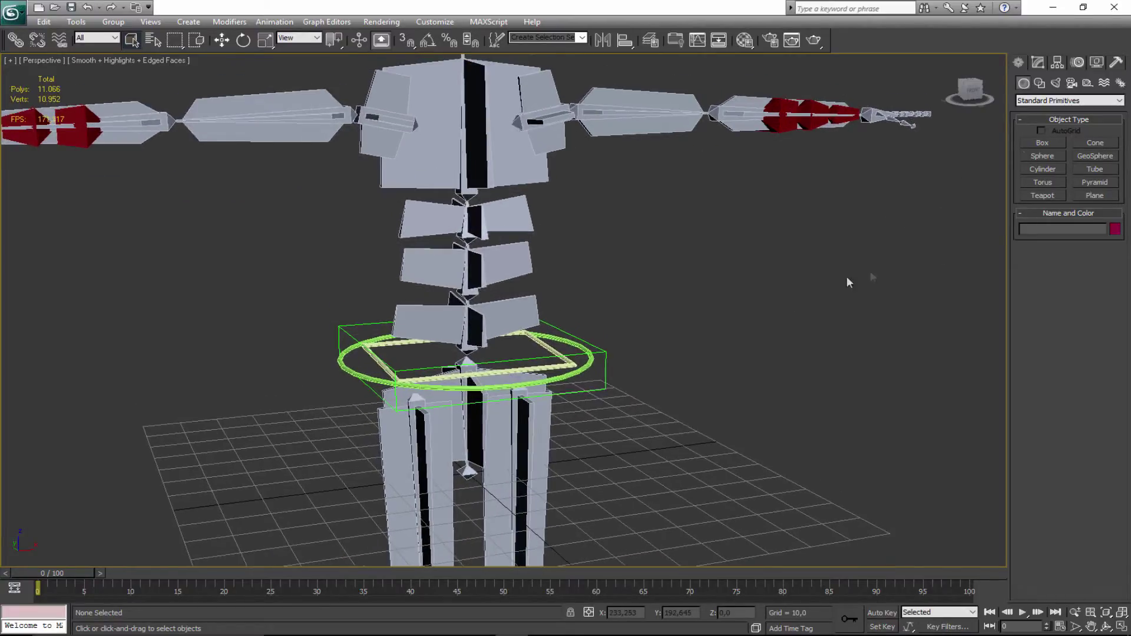
left_click(1088, 85)
left_click(1041, 142)
middle_click_drag(753, 354, 744, 329)
left_click_drag(723, 424, 723, 417)
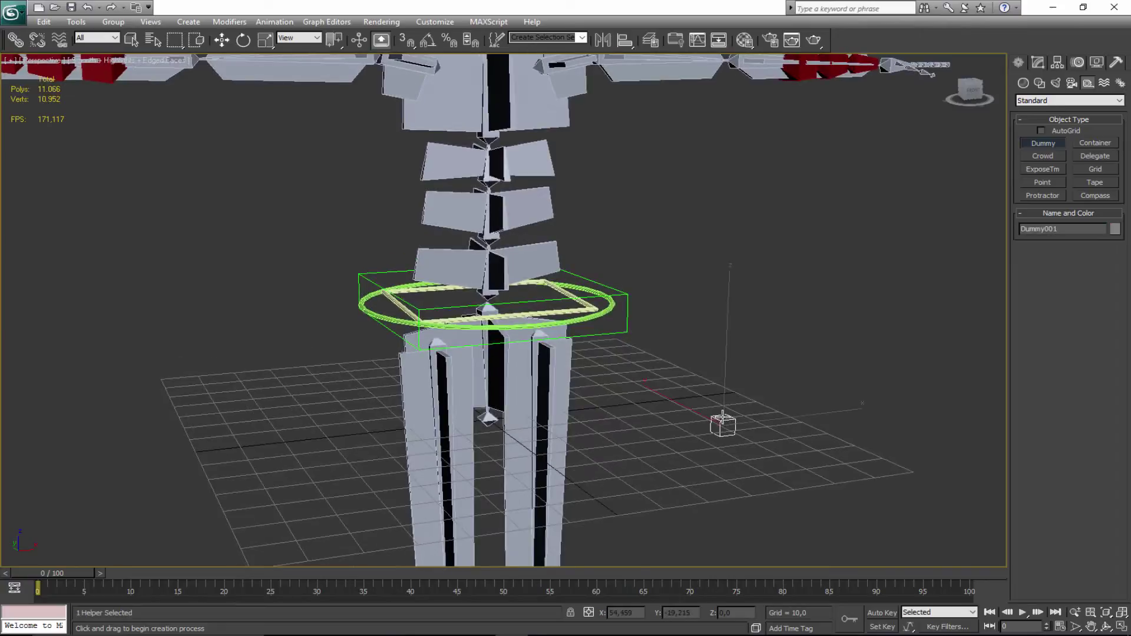
Align the dummy to the Quadril hip bone in X, Y and Z position, pivot point to pivot point.
left_click(623, 41)
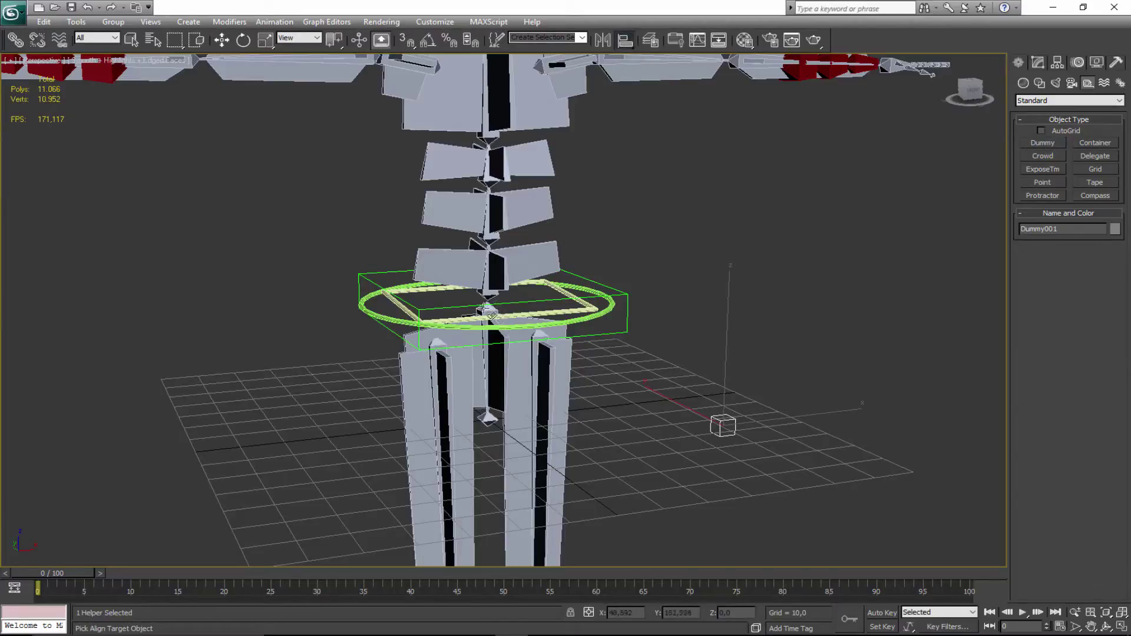
left_click(492, 315)
left_click_drag(563, 206, 244, 148)
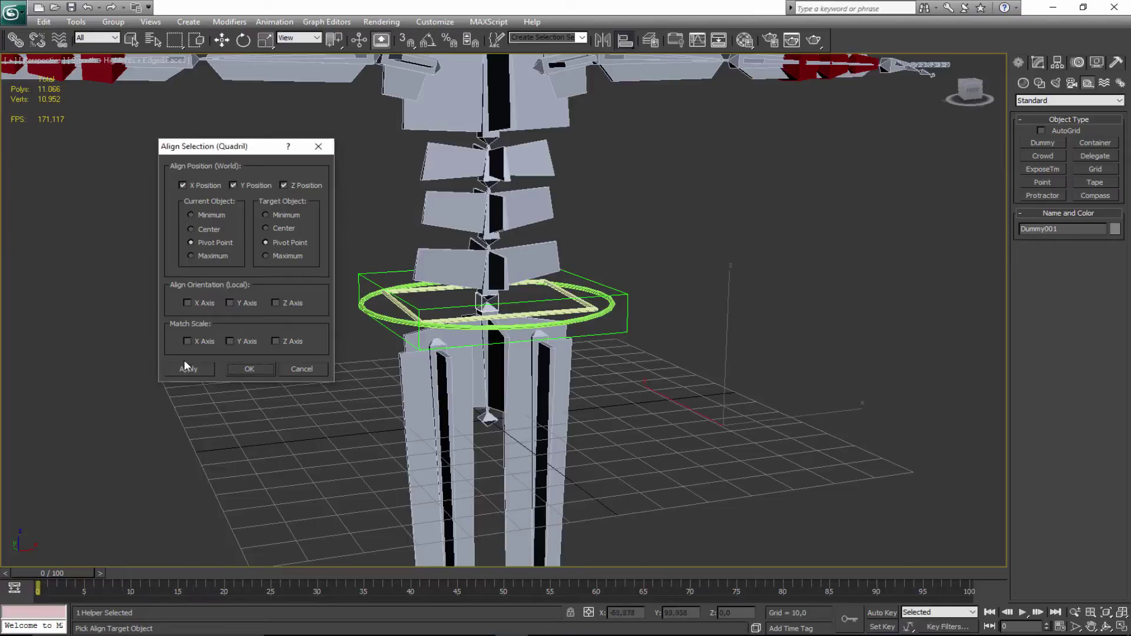
left_click(248, 369)
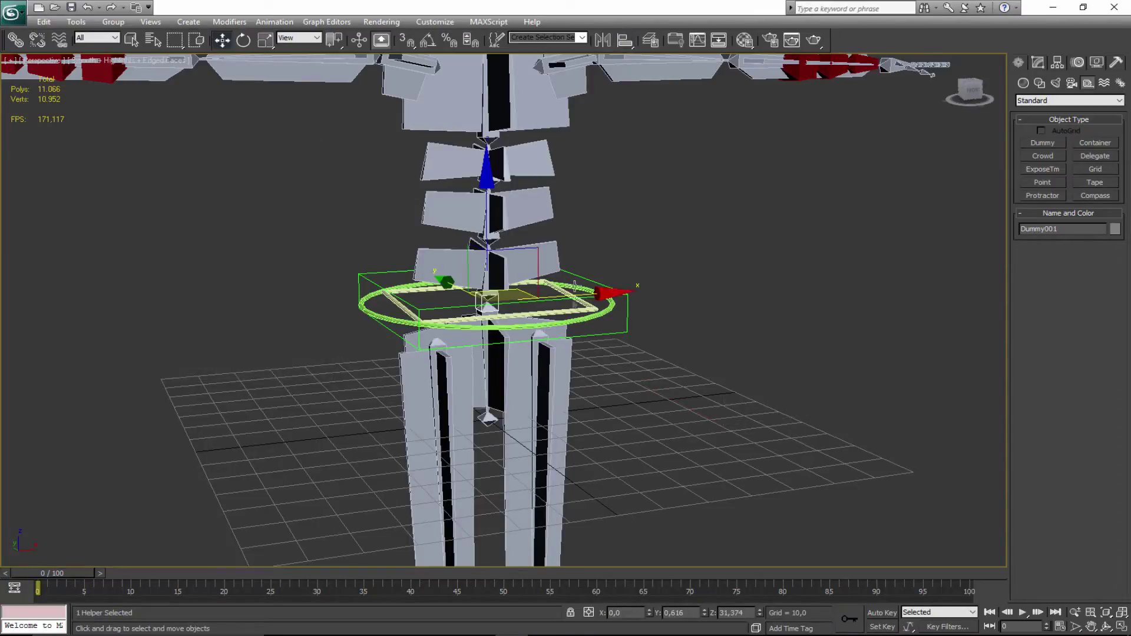
Link the Coluna_01 spine bone and the hip bone to the Dummy001 helper.
scroll(574, 306, "up", 5)
middle_click_drag(599, 270, 614, 251)
key("q")
left_click(505, 250)
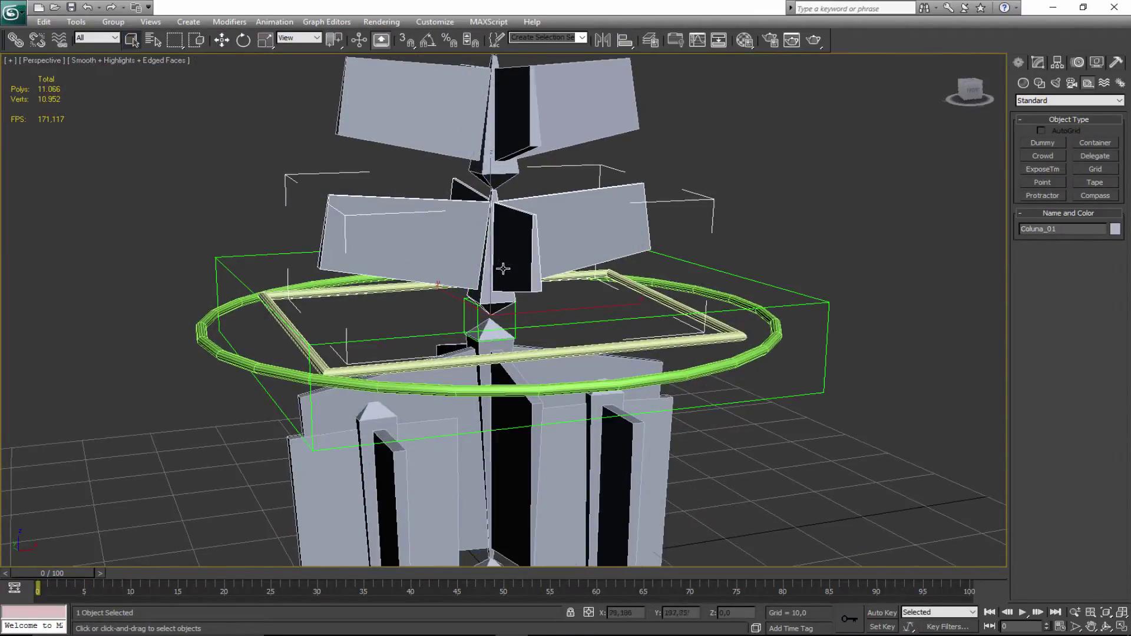
middle_click_drag(492, 306, 527, 289)
scroll(528, 289, "up", 3)
left_click(461, 383, "ctrl")
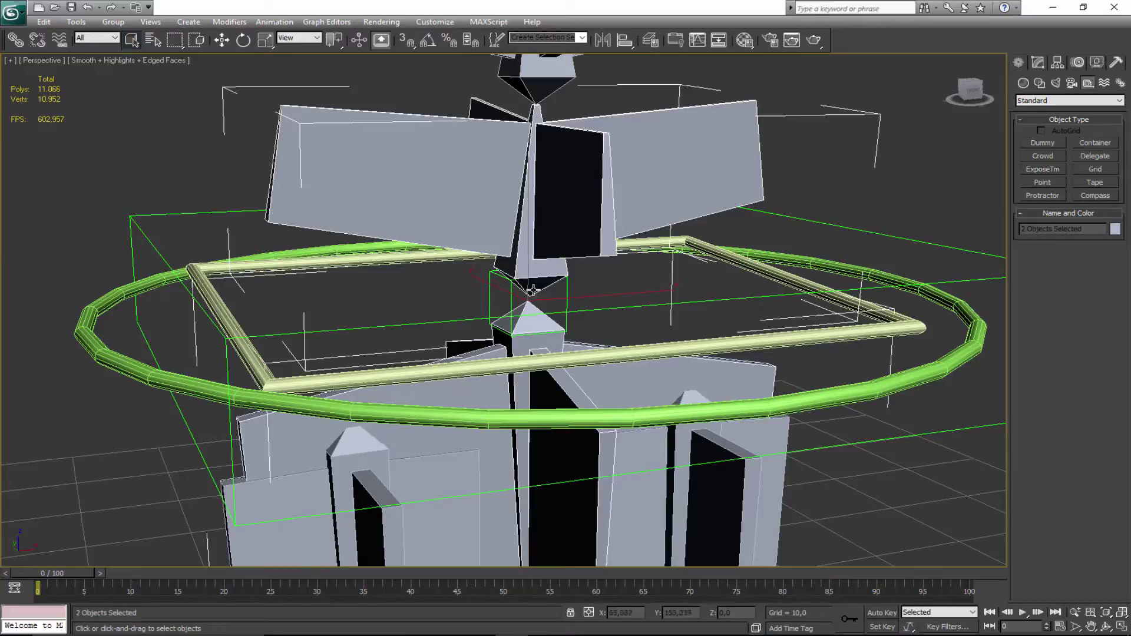
left_click(16, 39)
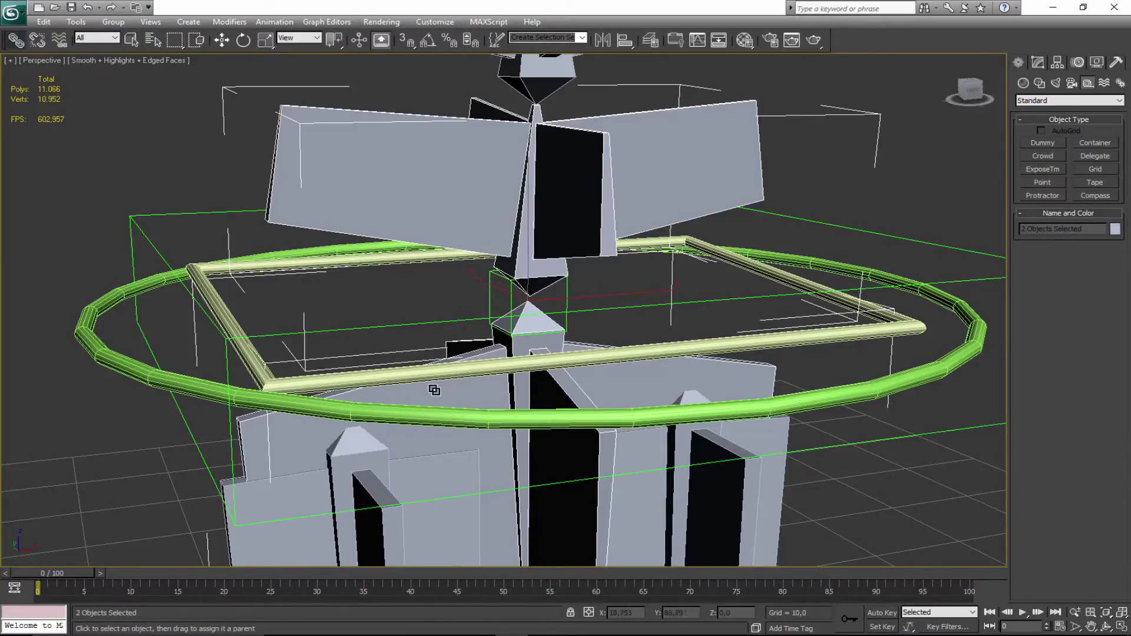
left_click_drag(464, 401, 493, 296)
scroll(489, 296, "down", 5)
key("q")
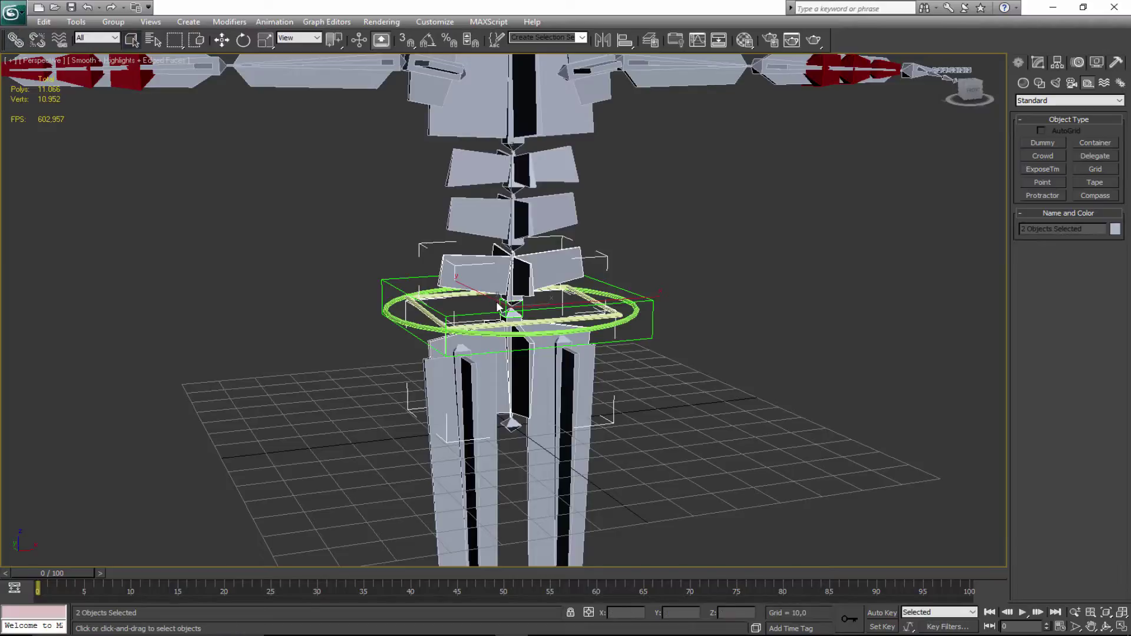
Test moving Dummy001 to check that the linked bones follow, and cancel the move.
left_click(512, 309)
key("w")
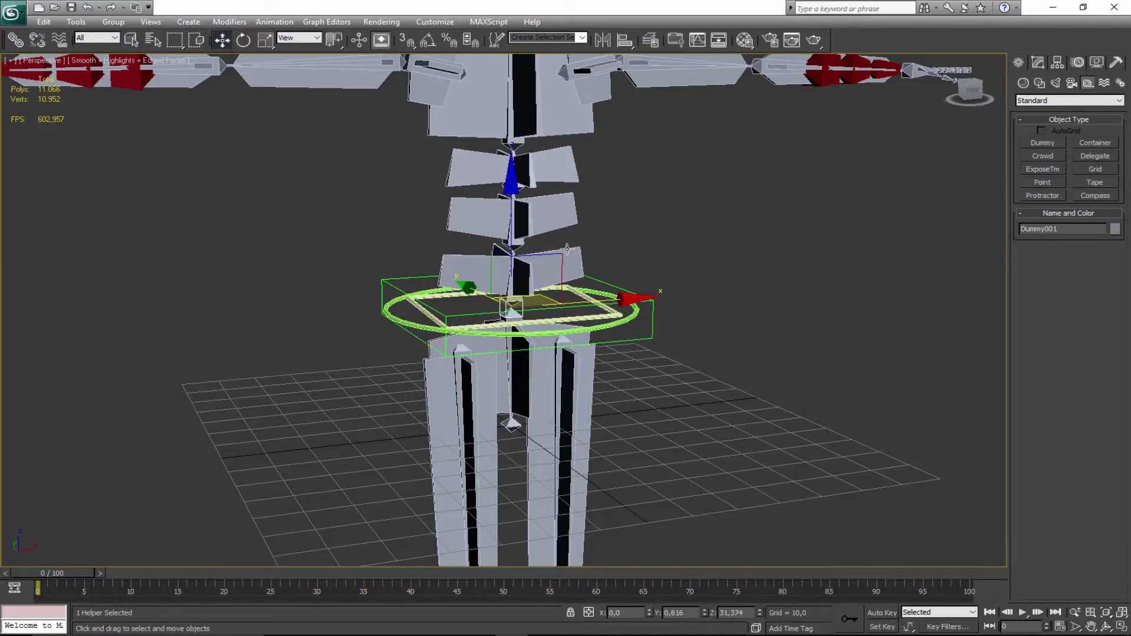
left_click_drag(539, 251, 540, 241)
right_click(540, 242)
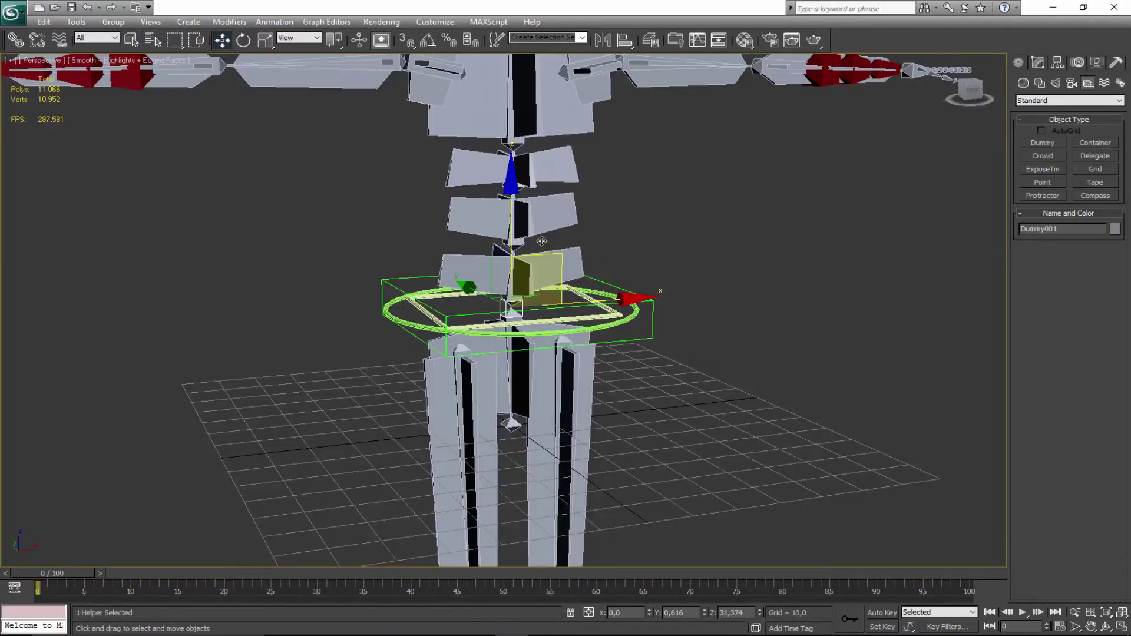
Link the square Coluna_01_Ctrl and the circular Quadril_Ctrl shapes to the Dummy001 helper.
scroll(478, 340, "down", 4)
middle_click_drag(478, 339, 451, 452)
scroll(452, 452, "up", 4)
scroll(487, 370, "up", 5)
key("q")
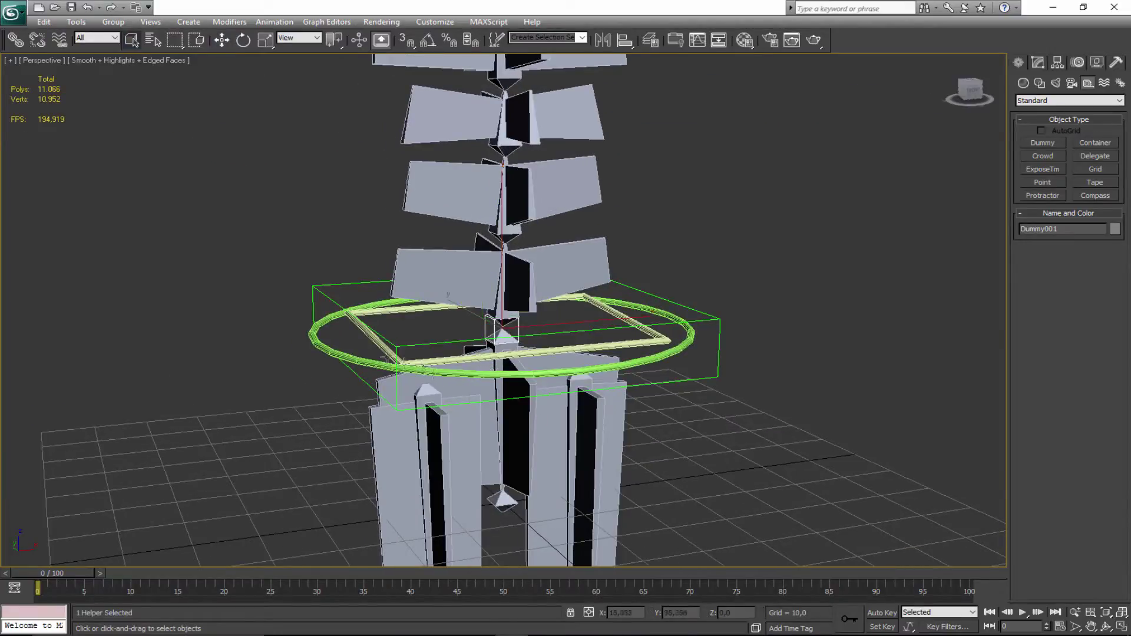
left_click(371, 335)
scroll(356, 357, "up", 2)
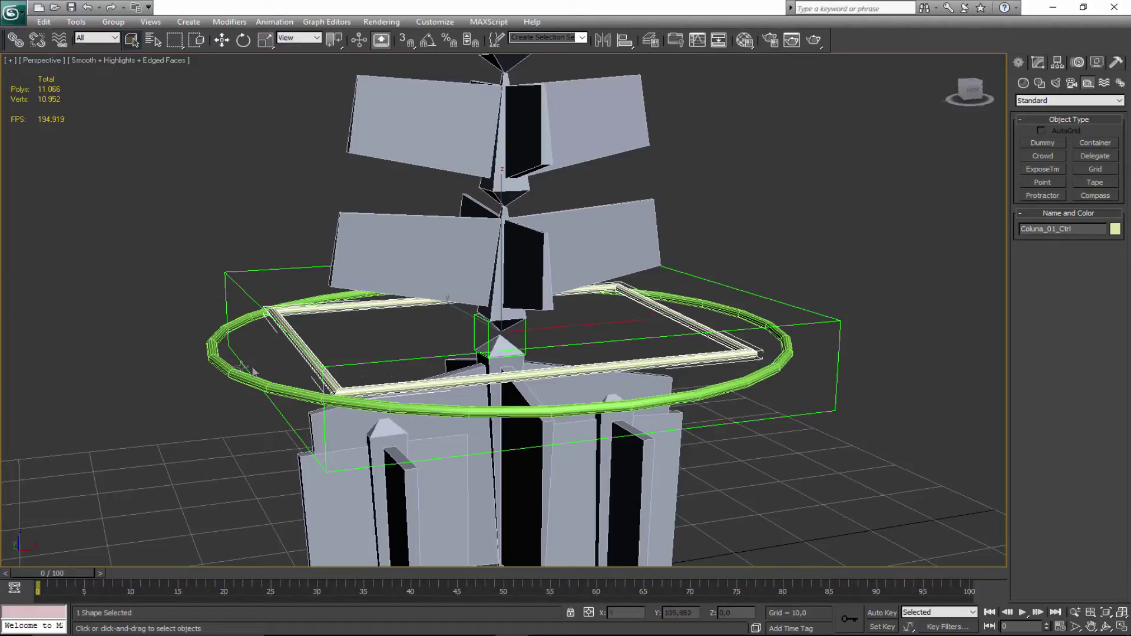
left_click(233, 374, "ctrl")
left_click(15, 39)
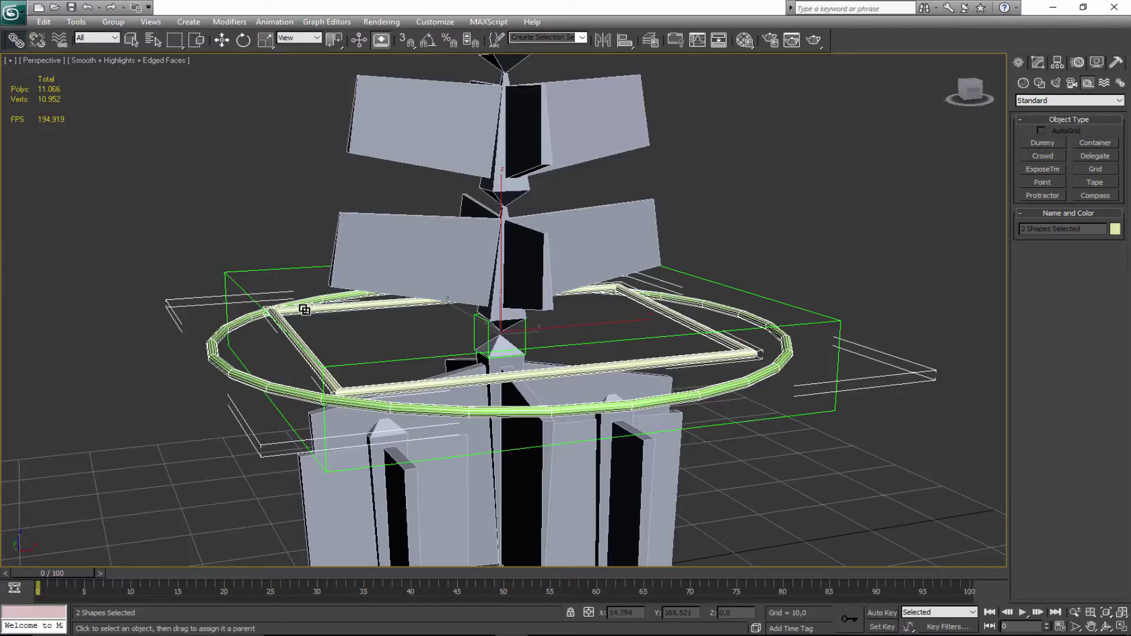
left_click_drag(305, 309, 480, 329)
Rotate Dummy001 to check that the bones and both controls follow, and undo the rotation.
left_click(481, 329)
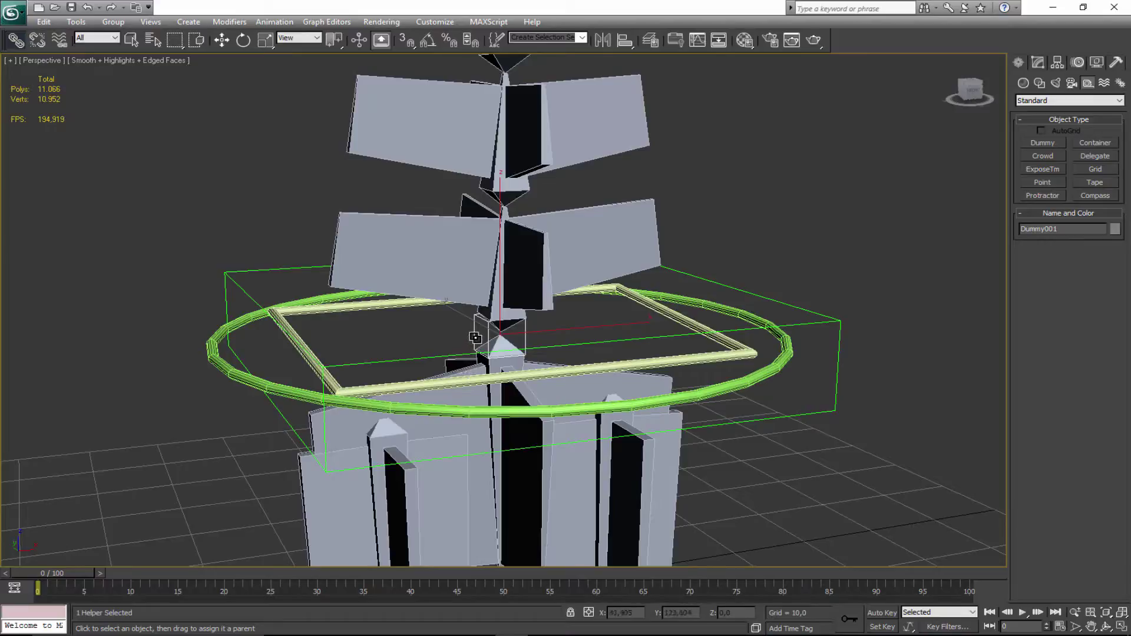
scroll(475, 342, "down", 5)
scroll(481, 334, "up", 5)
key("e")
left_click_drag(403, 281, 556, 284)
key("ctrl+z")
scroll(430, 316, "down", 5)
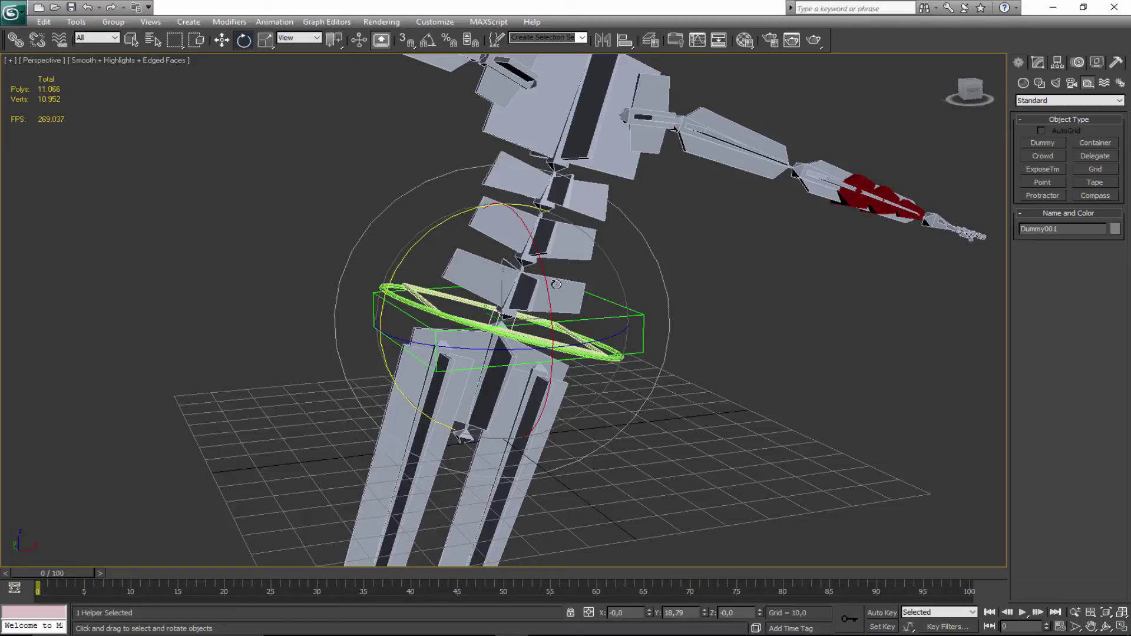
key("ctrl+z")
key("q")
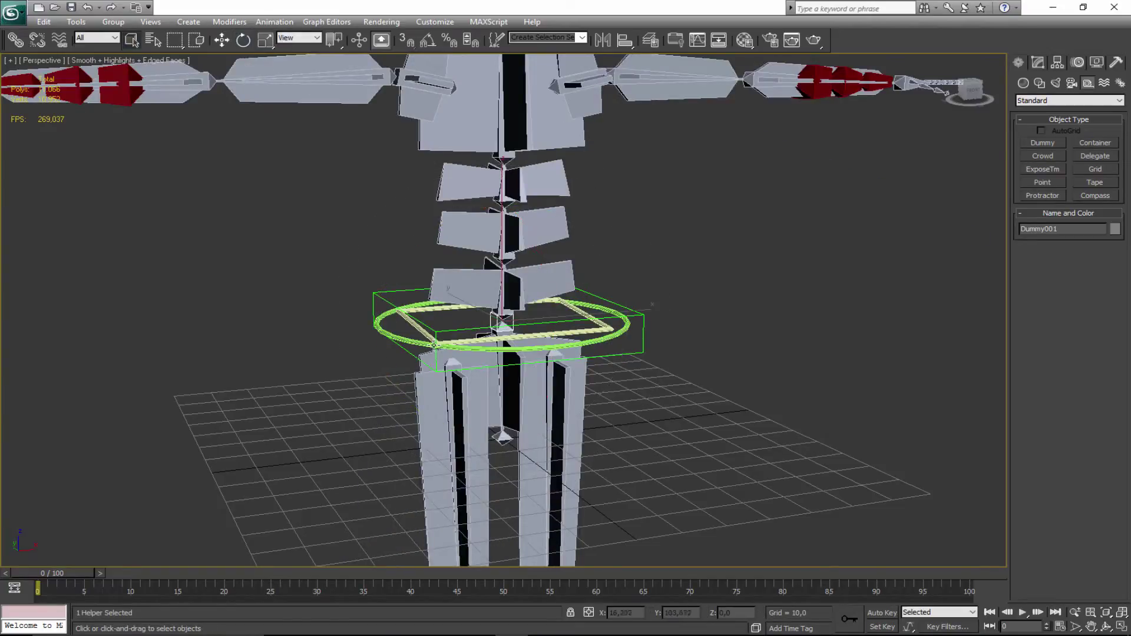
Rotate the square spine control to check the upper body's response, and undo the rotation.
left_click(423, 326)
key("e")
left_click_drag(395, 267, 439, 274)
key("ctrl+z")
Rotate the circular Quadril_Ctrl shape to check how the hips respond, and cancel the rotation.
left_click(549, 301)
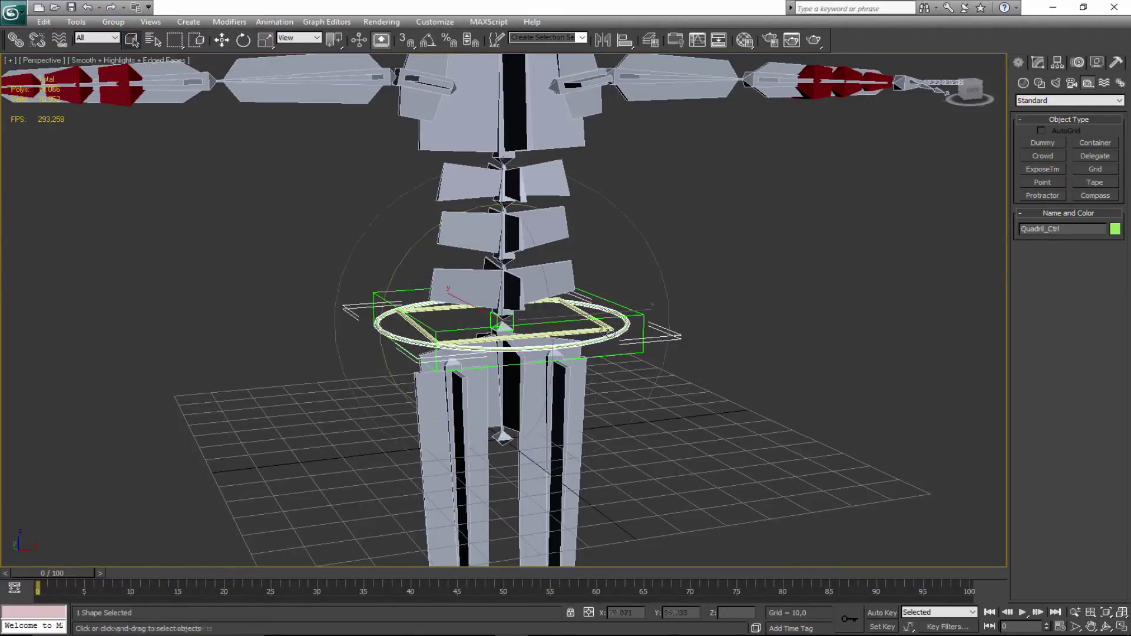
left_click_drag(549, 300, 524, 327)
right_click(525, 325)
key("q")
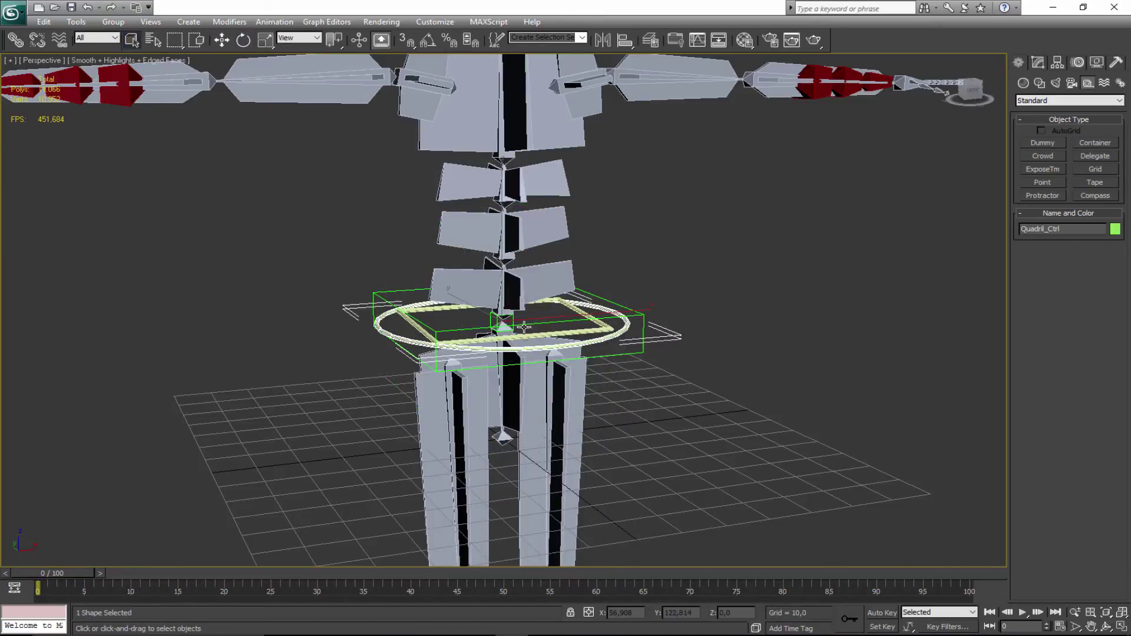
middle_click_drag(519, 337, 479, 366)
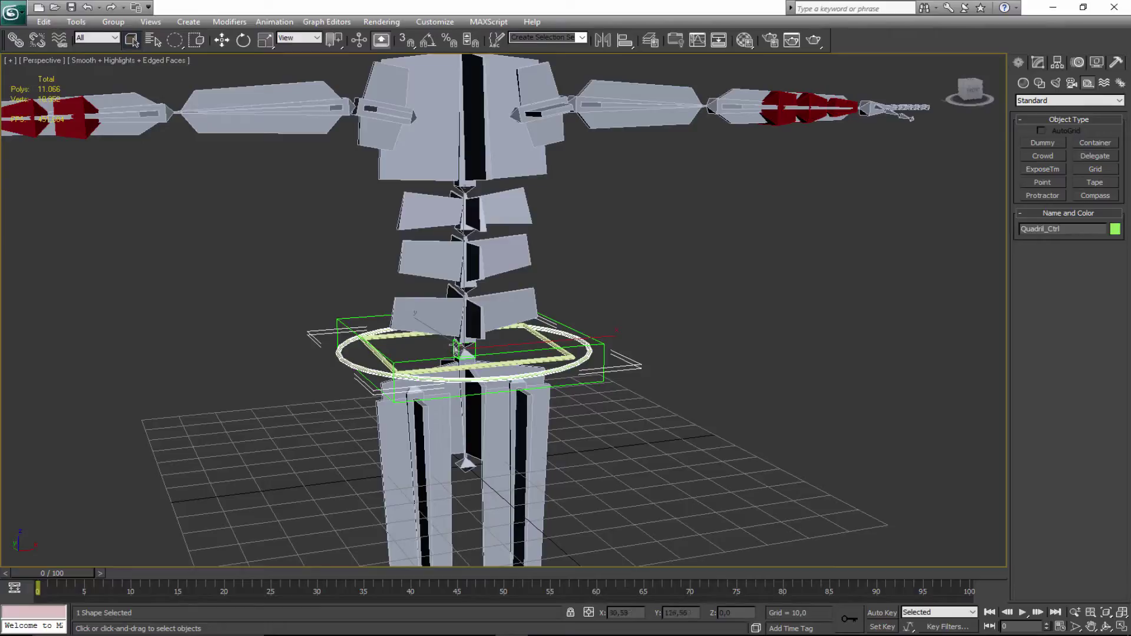
Rename the Dummy001 helper at the hip pivot as Rig_Center.
left_click(457, 348)
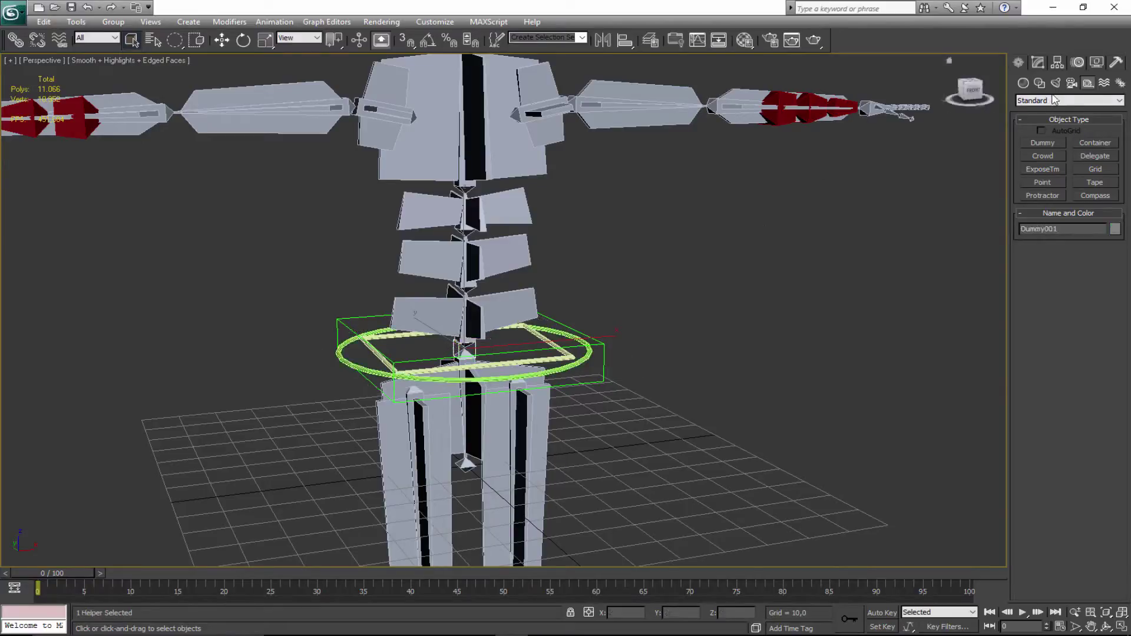
left_click(1038, 63)
double_click(1065, 80)
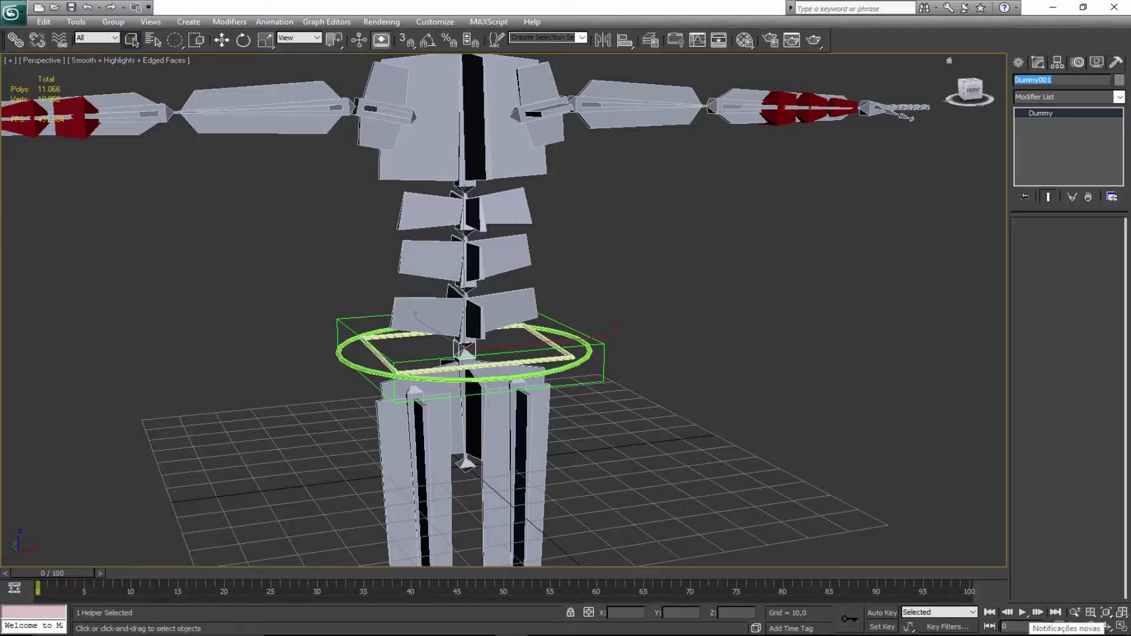
type("Center")
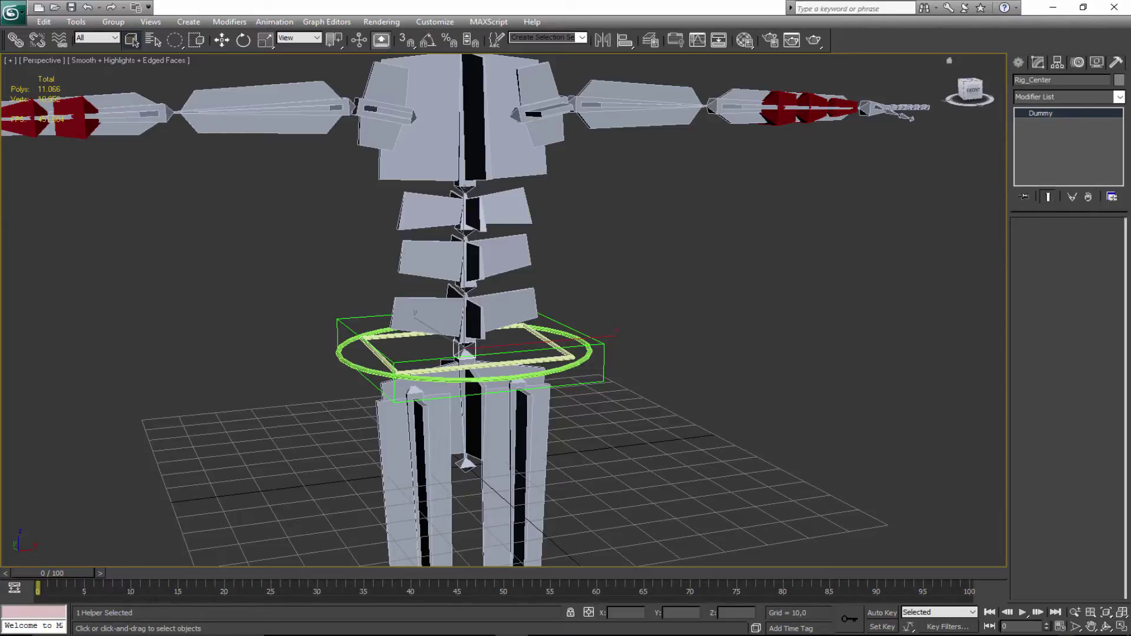
left_click(726, 398)
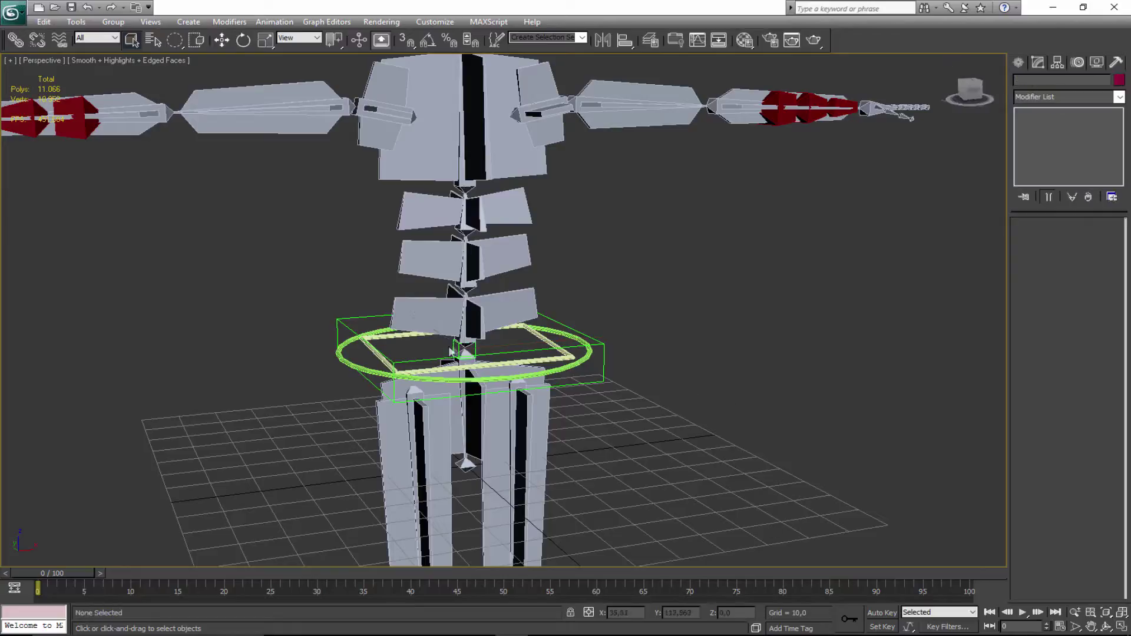
Move the Rig_Center dummy to check that the linked bones and controls follow, and undo the move.
left_click(478, 354)
key("w")
left_click_drag(520, 298, 501, 252)
key("ctrl+z")
key("q")
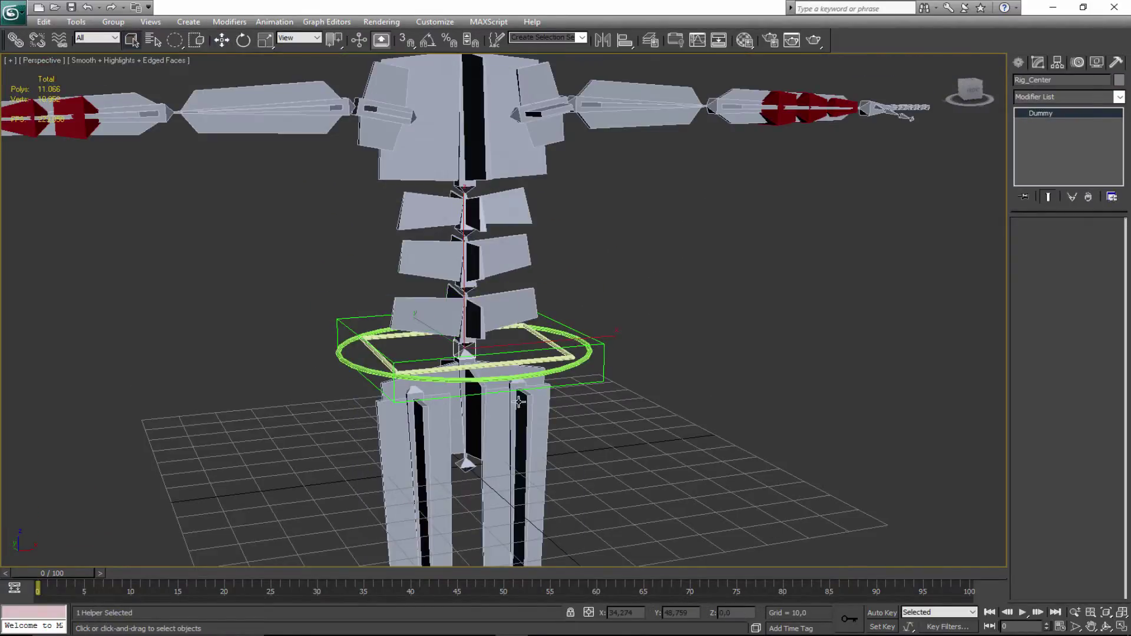
scroll(518, 403, "up", 3)
left_click(469, 358)
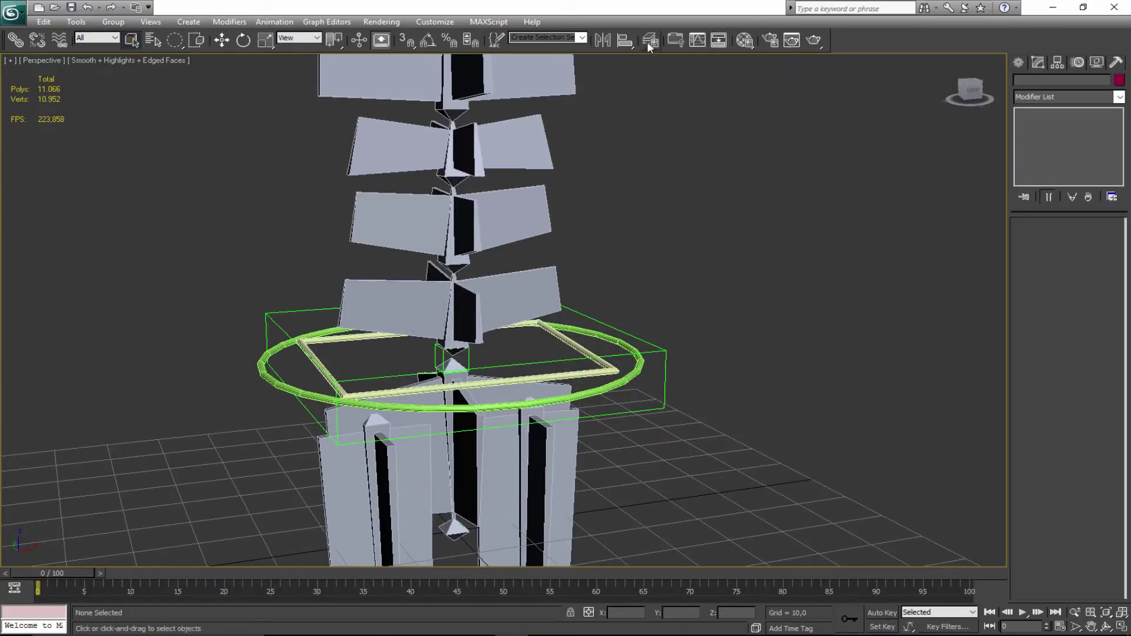
Unhide the Personagem layer and switch the viewport to wireframe to inspect the bones and controls inside the character.
left_click(857, 146)
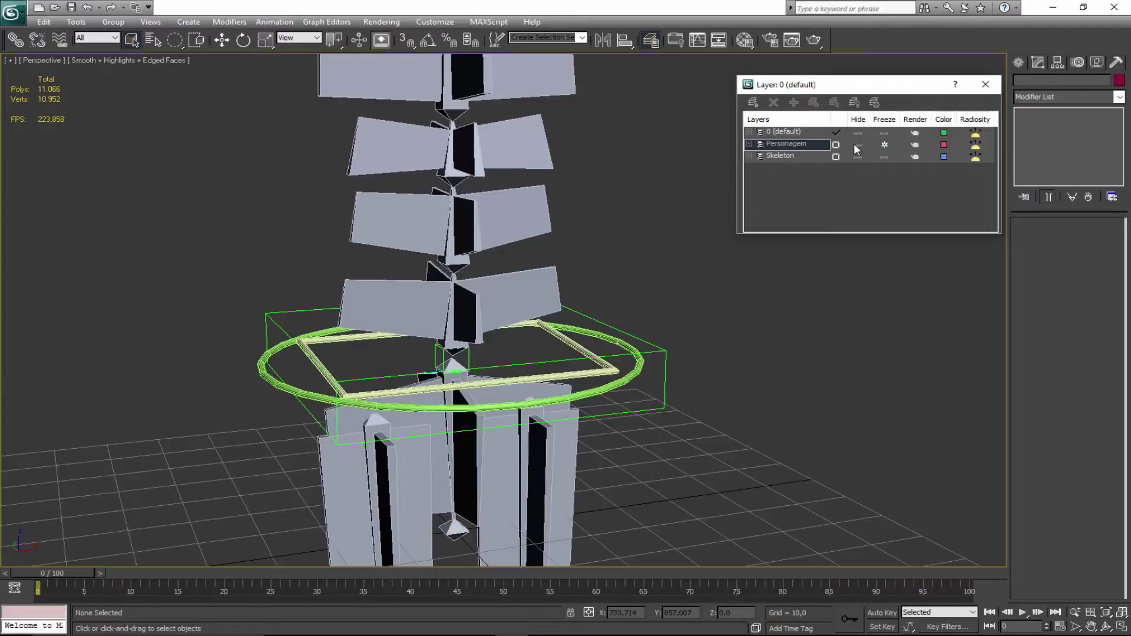
scroll(586, 245, "down", 5)
middle_click_drag(545, 255, 472, 310)
scroll(472, 309, "up", 3)
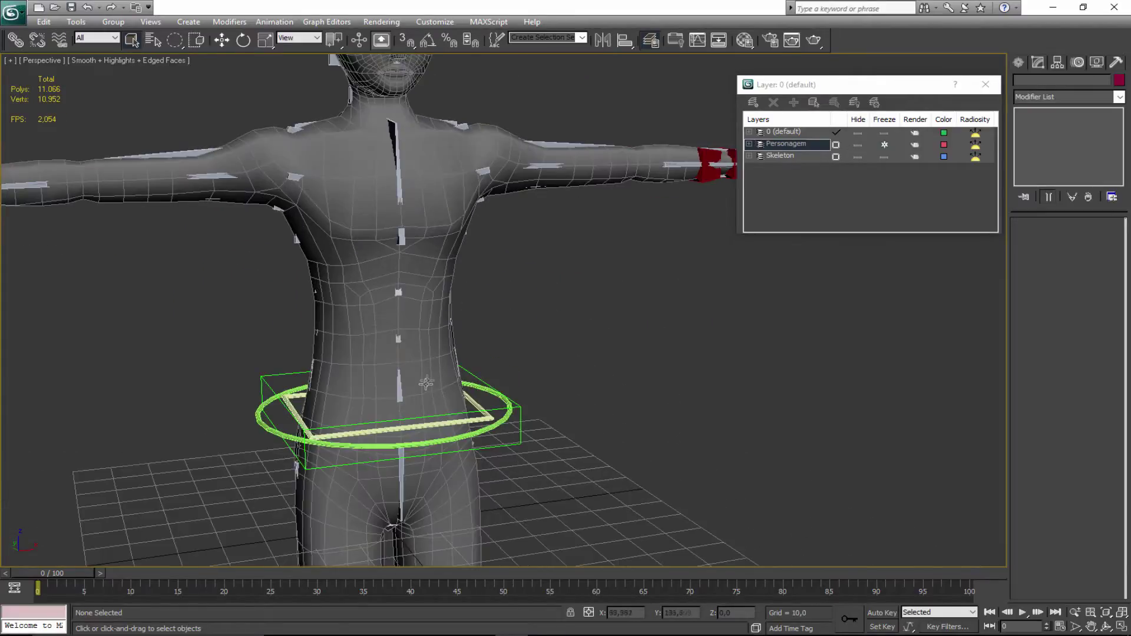
key("F3")
scroll(618, 297, "up", 1)
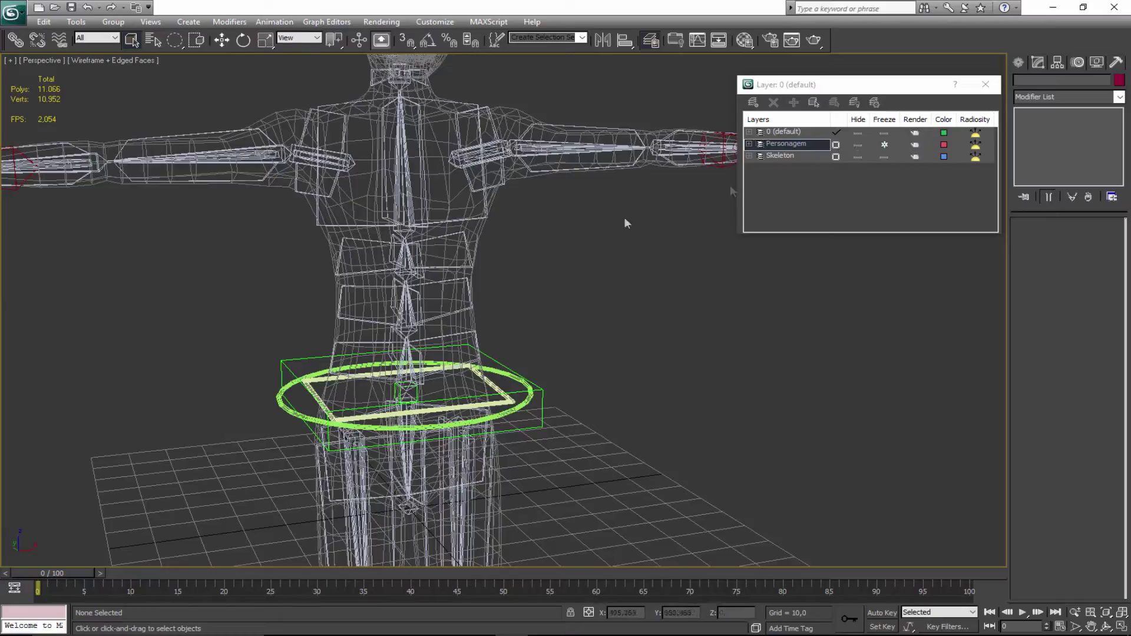
Try to scale the Rig_Center dummy, cancel the scaling, and close the layer manager.
left_click(402, 392)
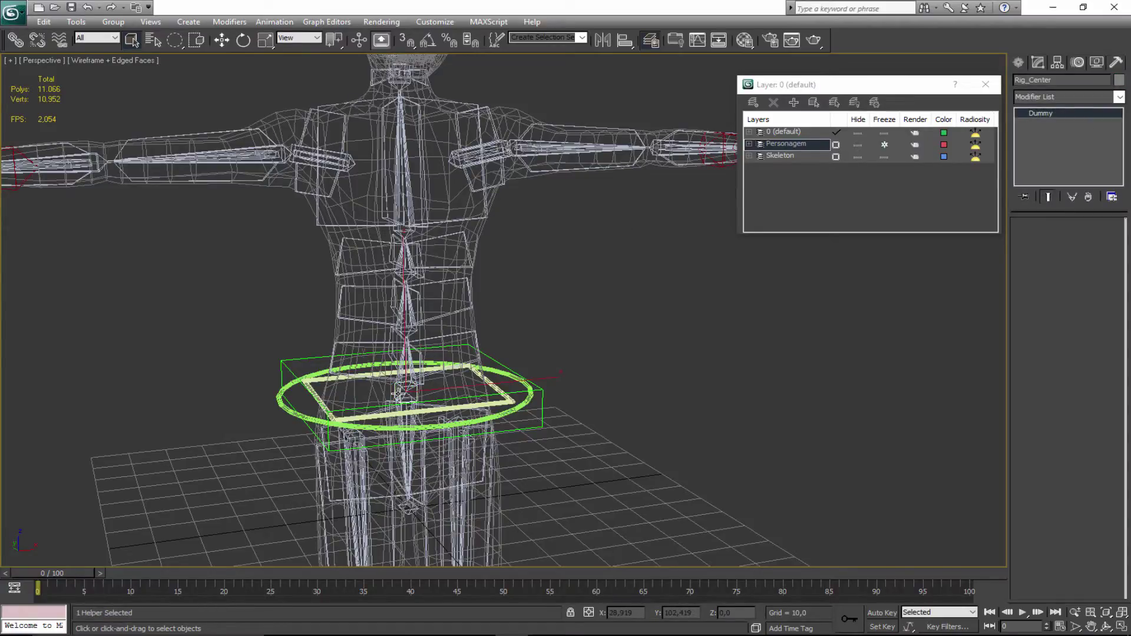
key("r")
mouse_move(377, 417)
left_mouse_down()
mouse_move(304, 446)
mouse_move(398, 413)
left_mouse_up()
right_click(398, 413)
key("q")
left_click(601, 346)
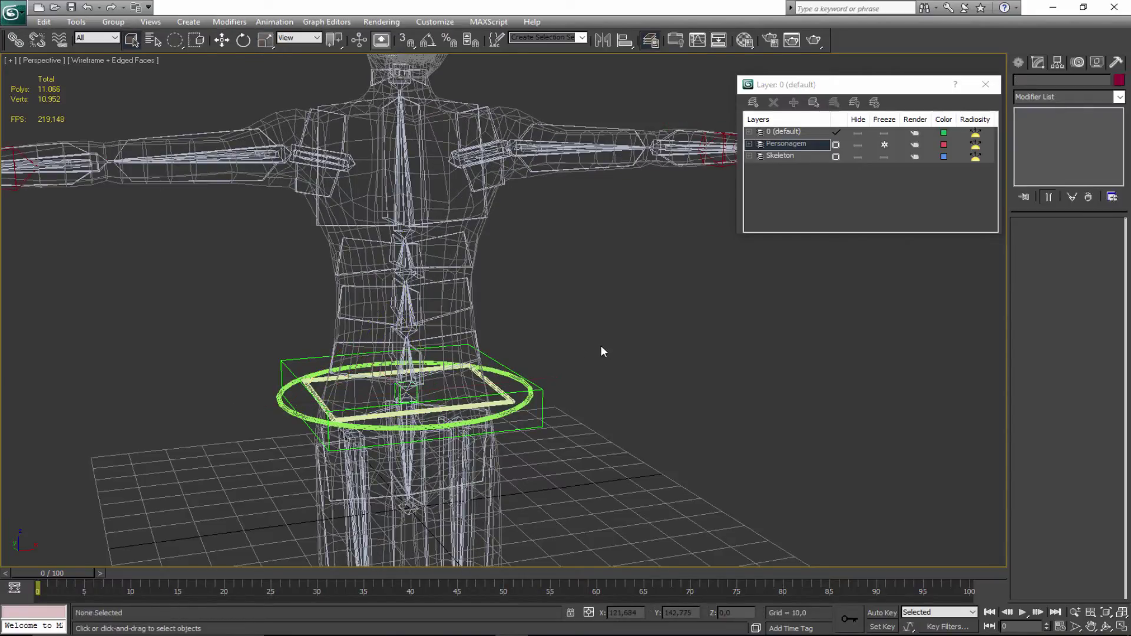
left_click(986, 85)
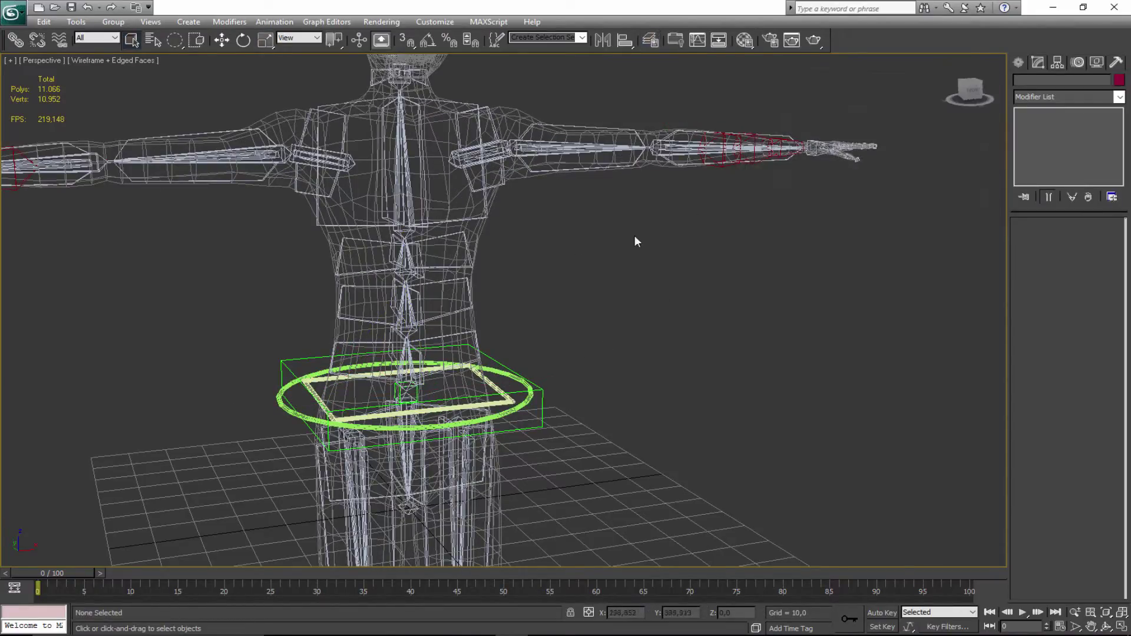
Hide the Personagem layer and return the viewport to shaded display.
left_click(625, 40)
left_click(633, 290)
left_click(652, 41)
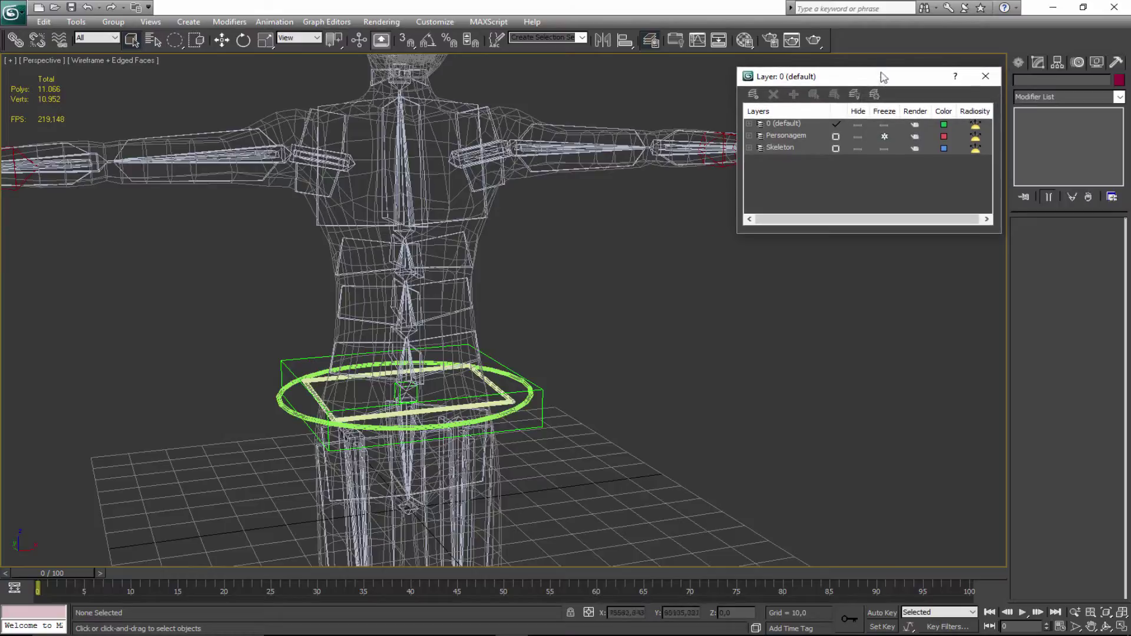
left_click(857, 137)
scroll(400, 284, "up", 2)
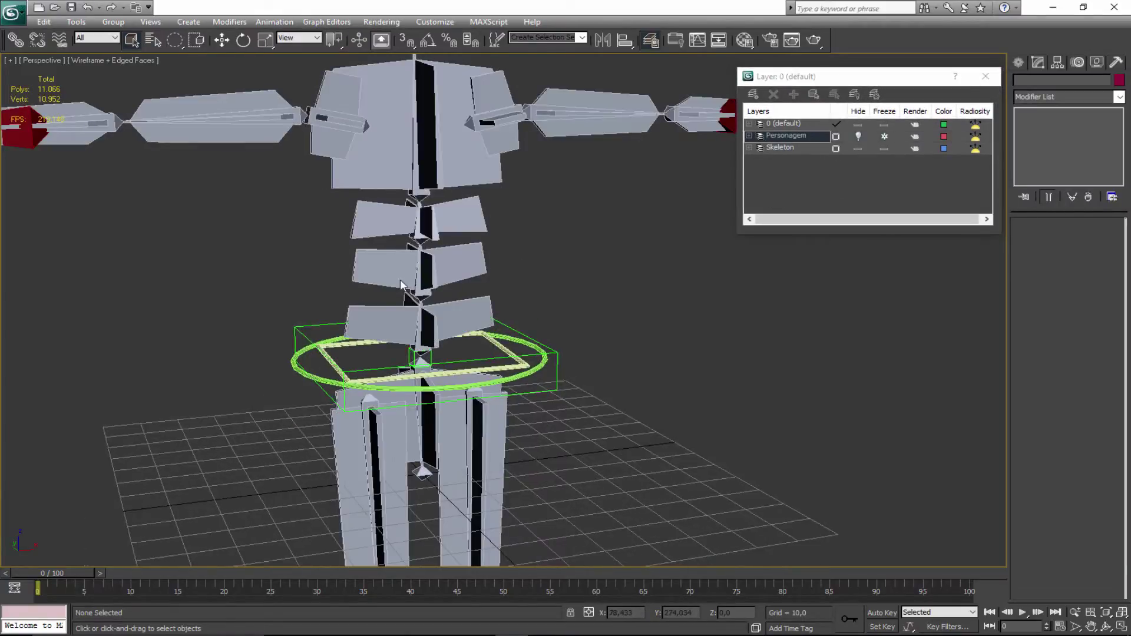
key("F3")
Link the Rig_Center dummy to the larger COG dummy surrounding the hip controls.
middle_click_drag(371, 336, 421, 314)
left_click(461, 333)
scroll(454, 333, "up", 2)
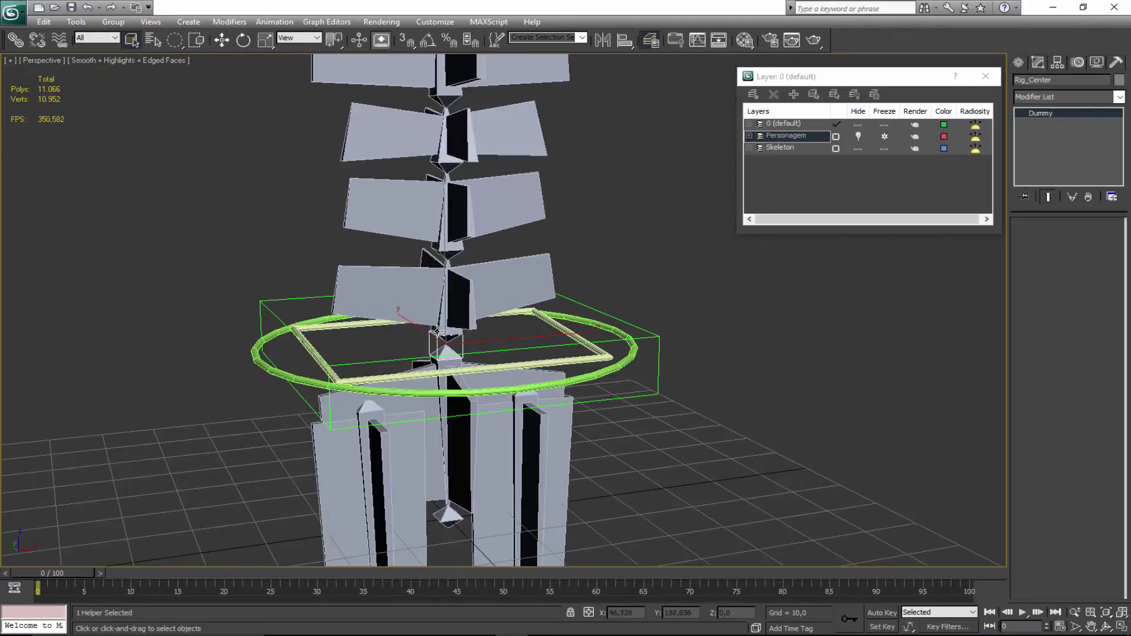
left_click(16, 39)
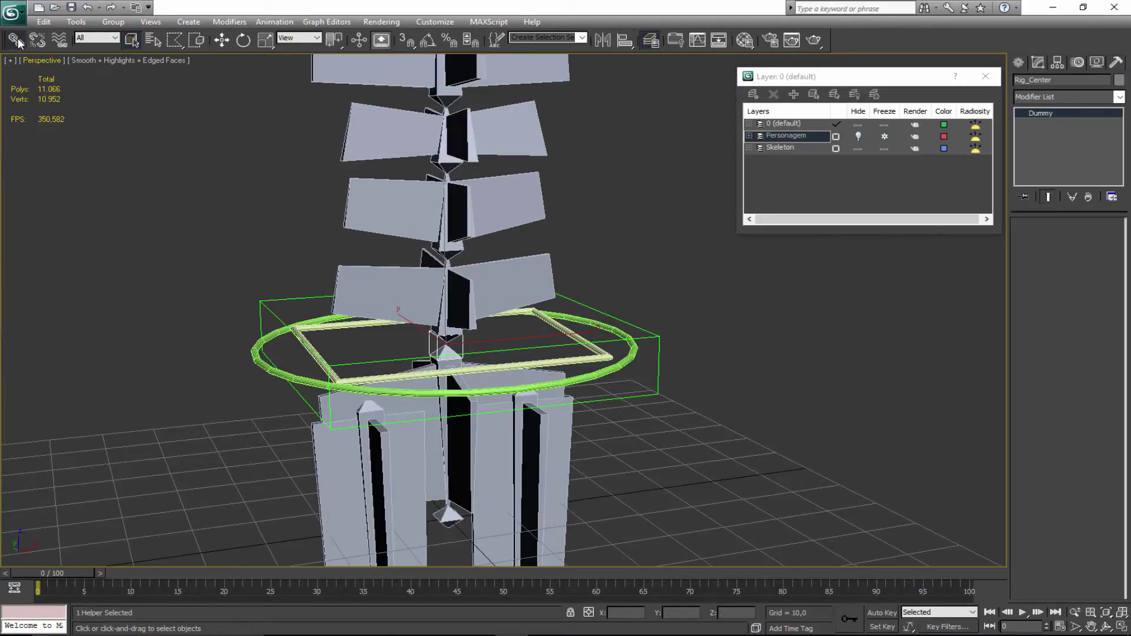
scroll(422, 344, "up", 3)
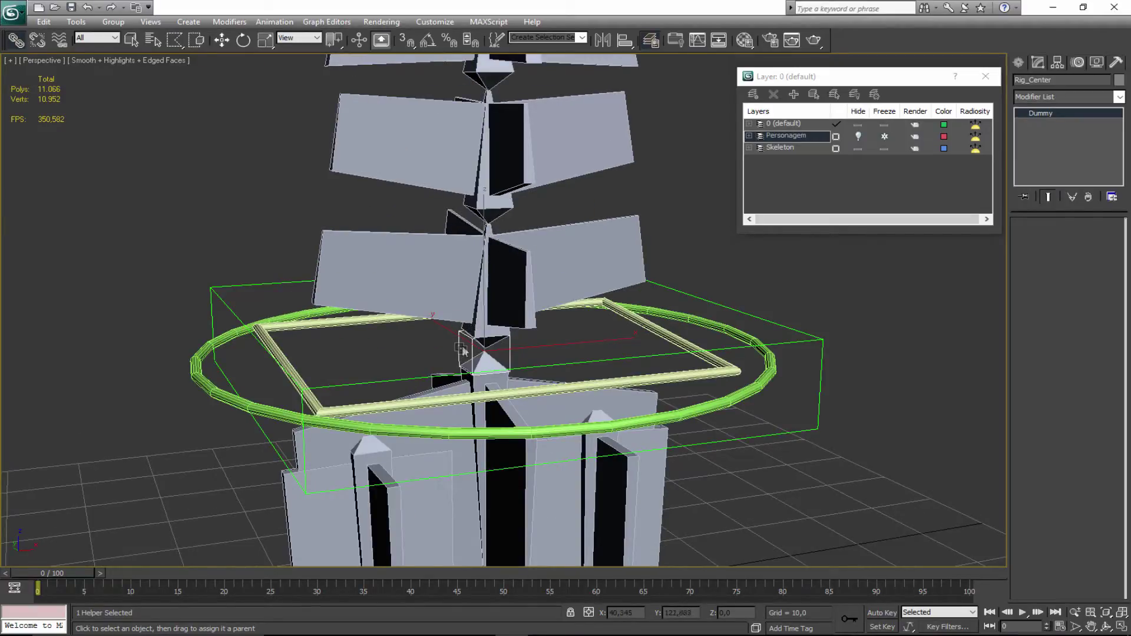
left_click_drag(439, 354, 217, 297)
scroll(224, 305, "down", 5)
middle_click_drag(270, 333, 205, 324)
key("q")
Move the COG dummy to check that the whole skeleton follows, and cancel the move.
left_click(519, 340)
key("e")
key("w")
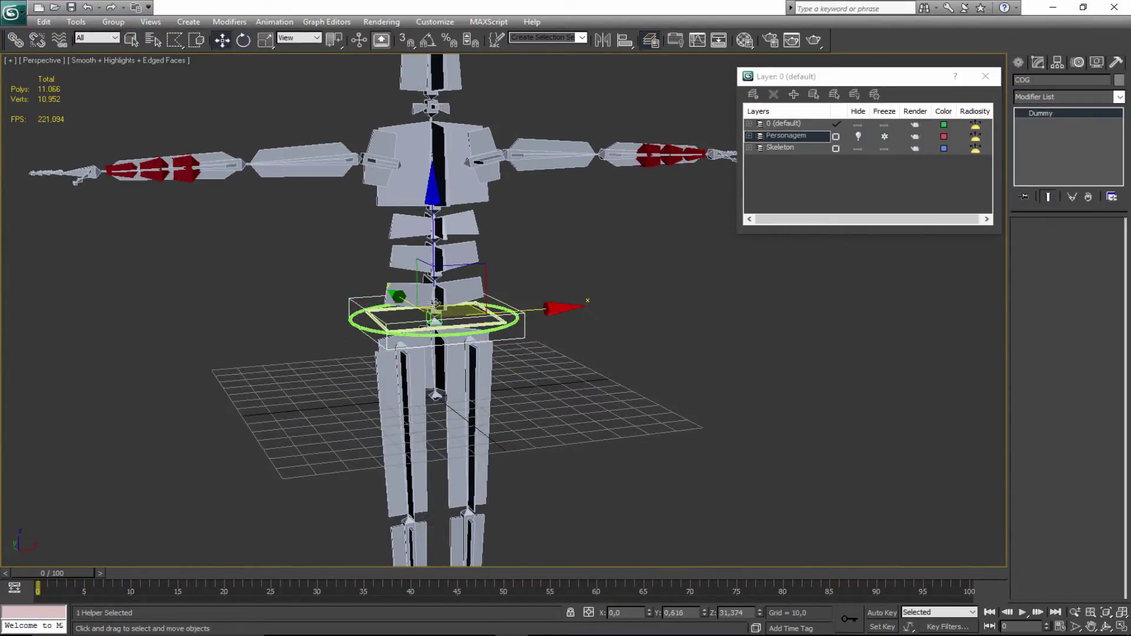
left_click_drag(481, 271, 480, 233)
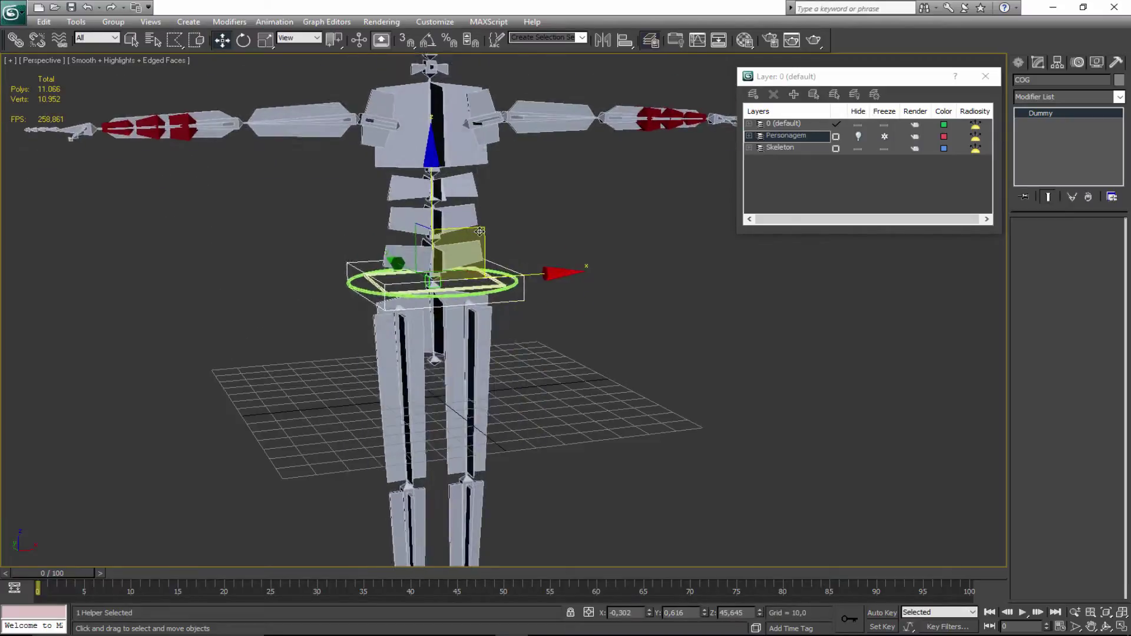
right_click(480, 233)
key("q")
Rotate the COG dummy to check that the bones and both controls turn with it, and undo the rotation.
scroll(511, 362, "up", 3)
key("e")
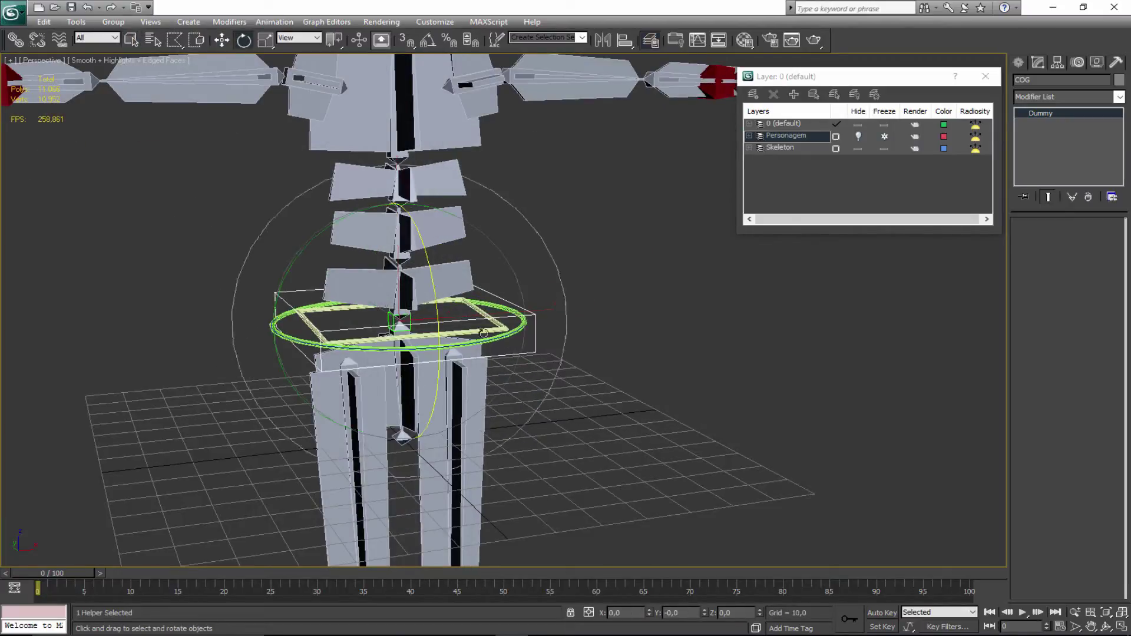
left_click_drag(435, 303, 421, 335)
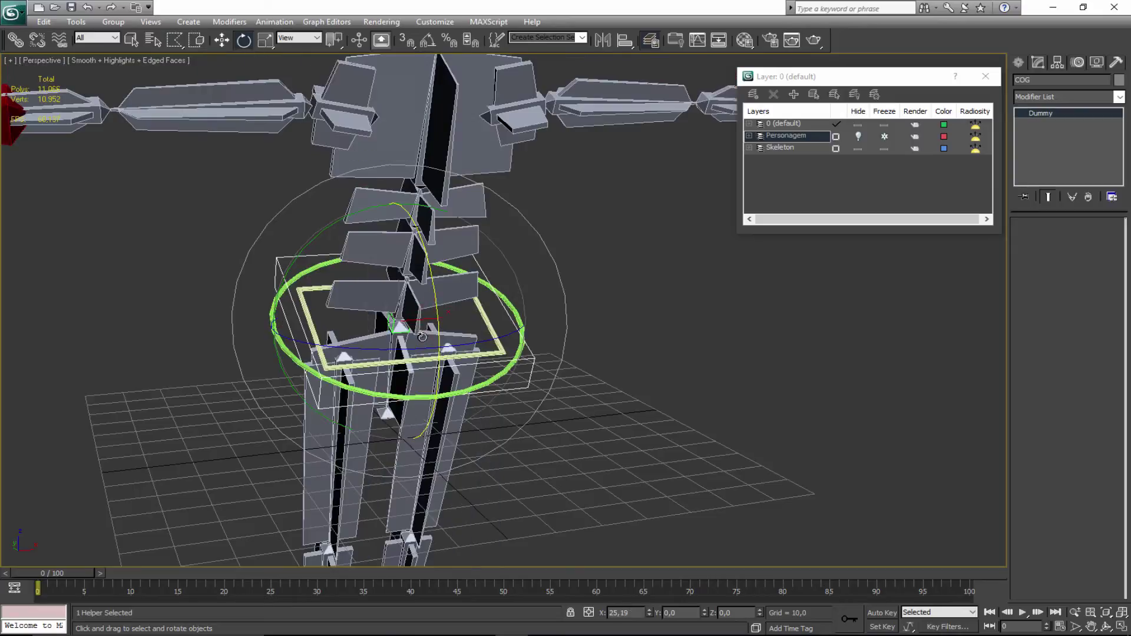
key("ctrl+z")
key("q")
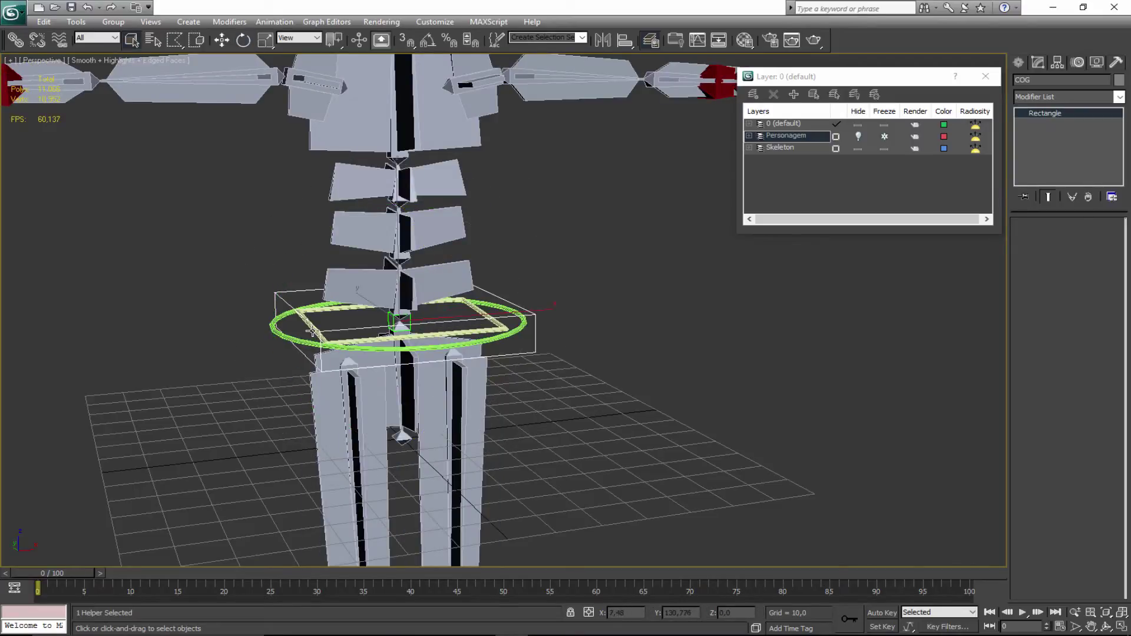
Rotate the square spine control and the circular Quadril_Ctrl in turn to check both under the COG dummy, and undo the test.
left_click(311, 331)
key("e")
left_click_drag(293, 269, 333, 252)
key("ctrl+z")
left_click(296, 316)
left_click_drag(432, 312, 443, 289)
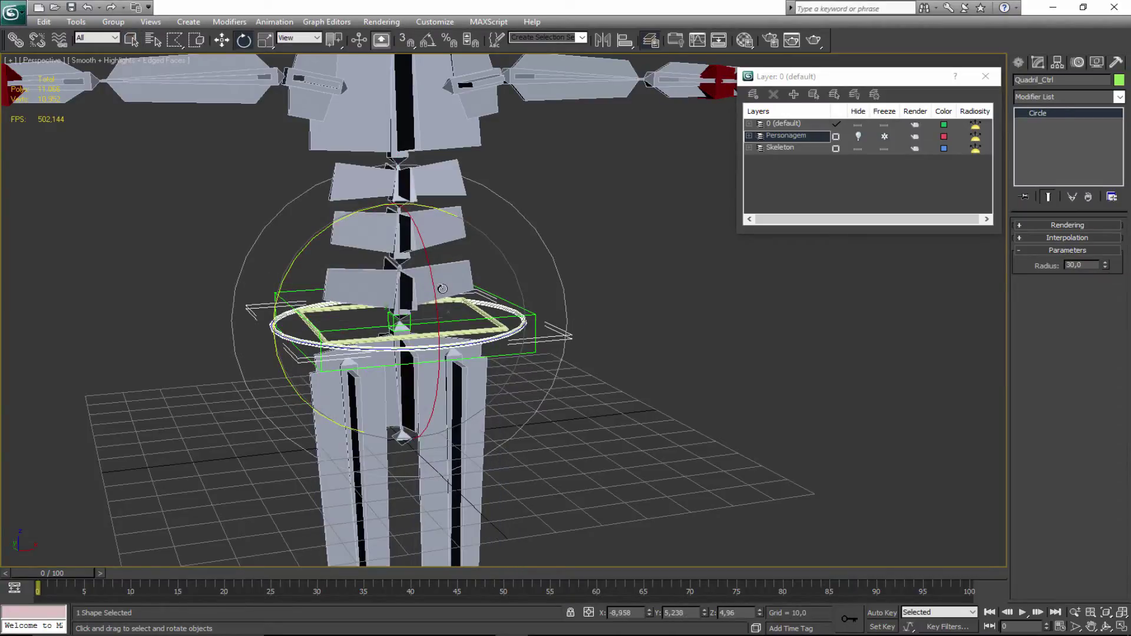
key("q")
left_click(566, 406)
Select the upper leg bone Bone001 for rotation and set the reference coordinate system to Local.
middle_click_drag(479, 287, 526, 319)
scroll(526, 319, "down", 3)
middle_click_drag(678, 328, 520, 326)
middle_click_drag(613, 240, 479, 289)
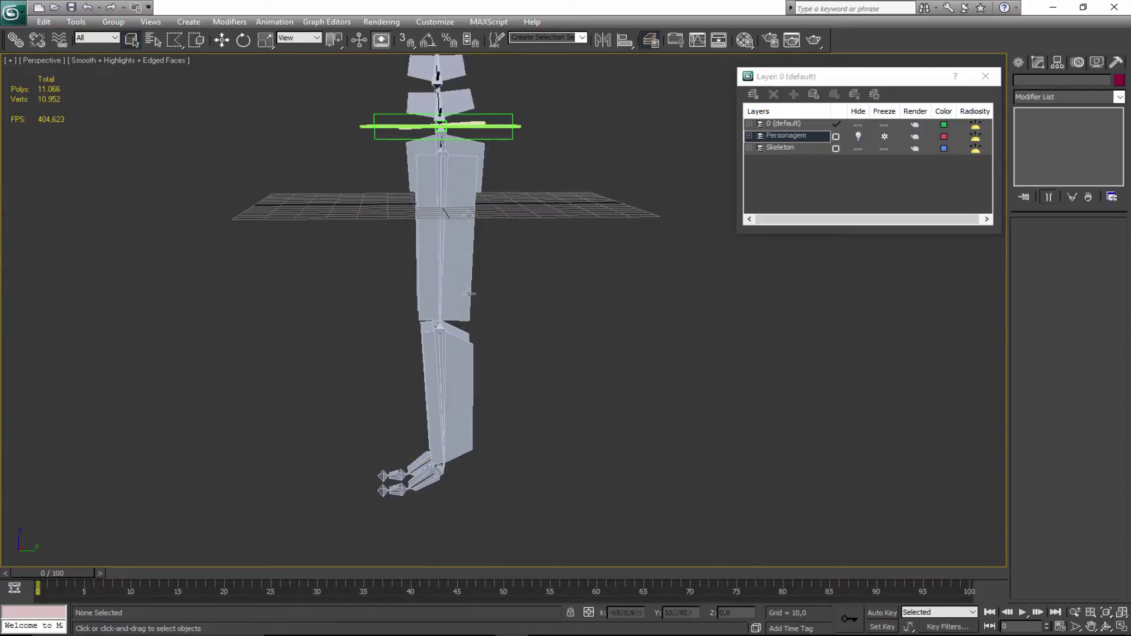
middle_click_drag(411, 321, 469, 270, "alt")
left_click(427, 262)
key("e")
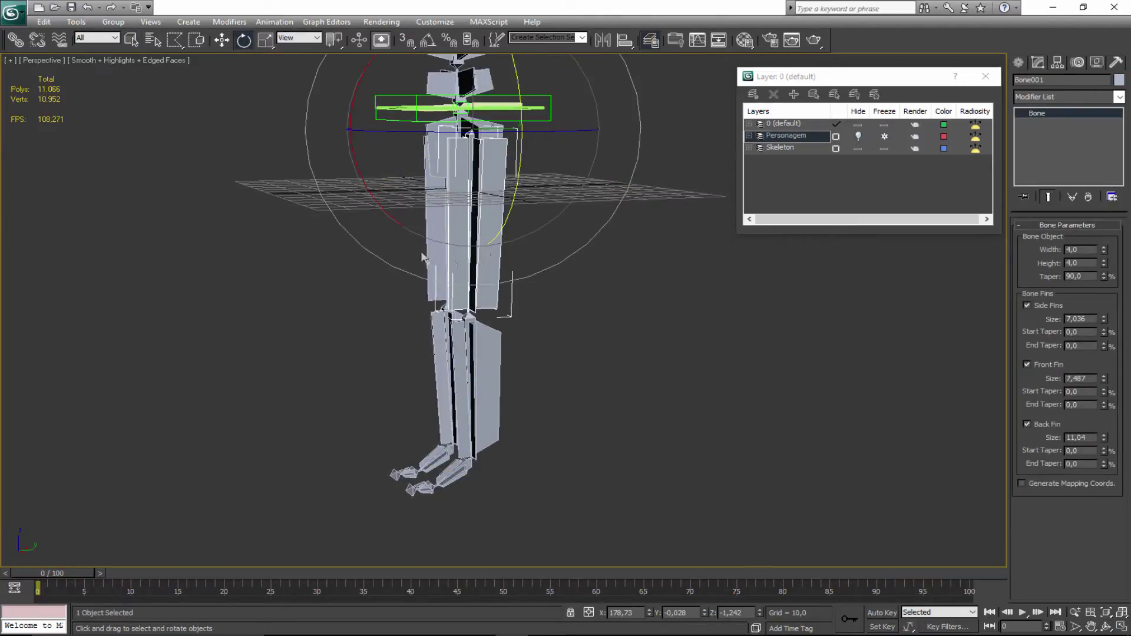
left_click(298, 37)
left_click(294, 83)
Rotate the upper leg bone forward to raise the leg, try rotating the lower leg bone, and undo the test rotations.
middle_click_drag(354, 215, 373, 309)
left_click_drag(380, 289, 369, 190)
right_click(369, 190)
left_click_drag(393, 300, 347, 184)
left_click(232, 263)
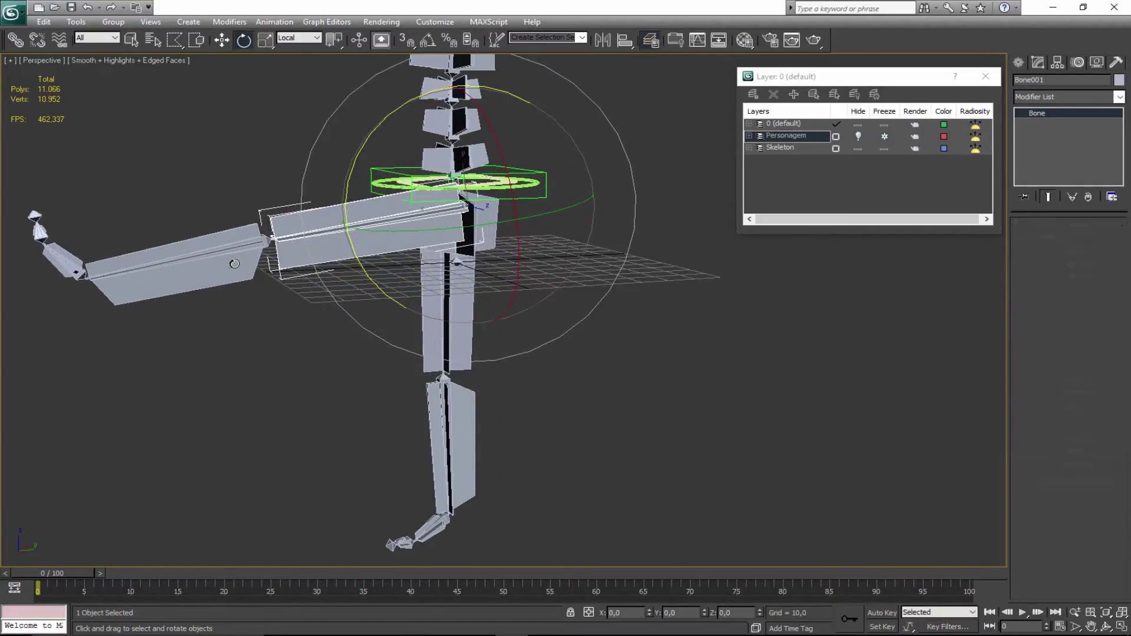
left_click_drag(147, 199, 172, 295)
key("ctrl+z")
key("ctrl+z")
key("ctrl+z")
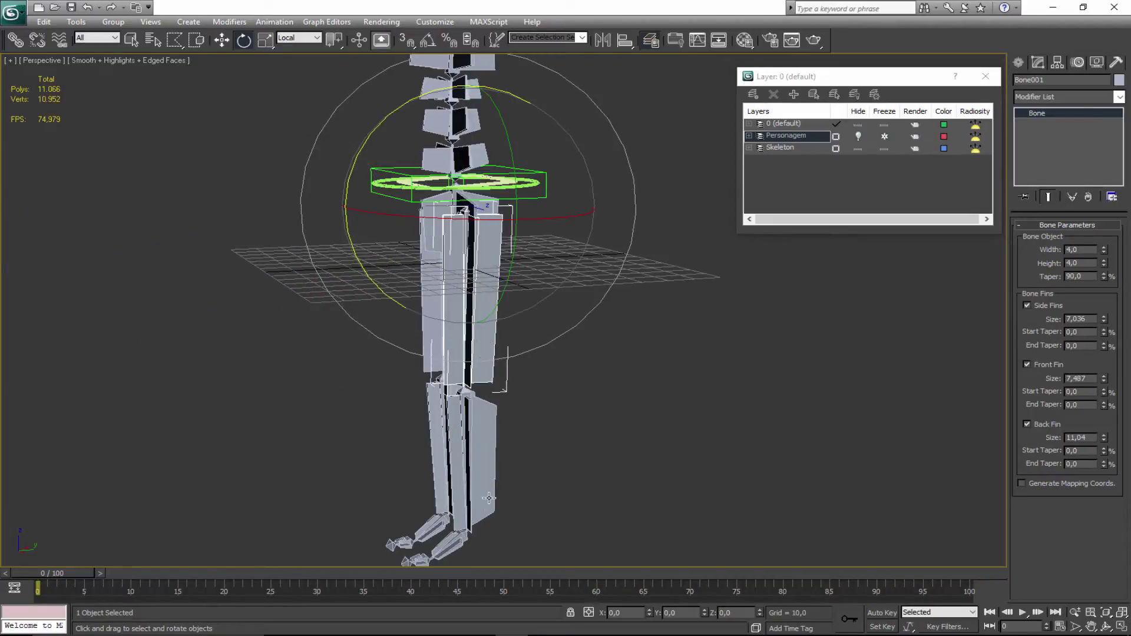
Rotate Bone001 forward once more to check how the lower leg and foot follow it, and undo the rotation.
left_click(489, 498)
left_click(474, 338)
key("q")
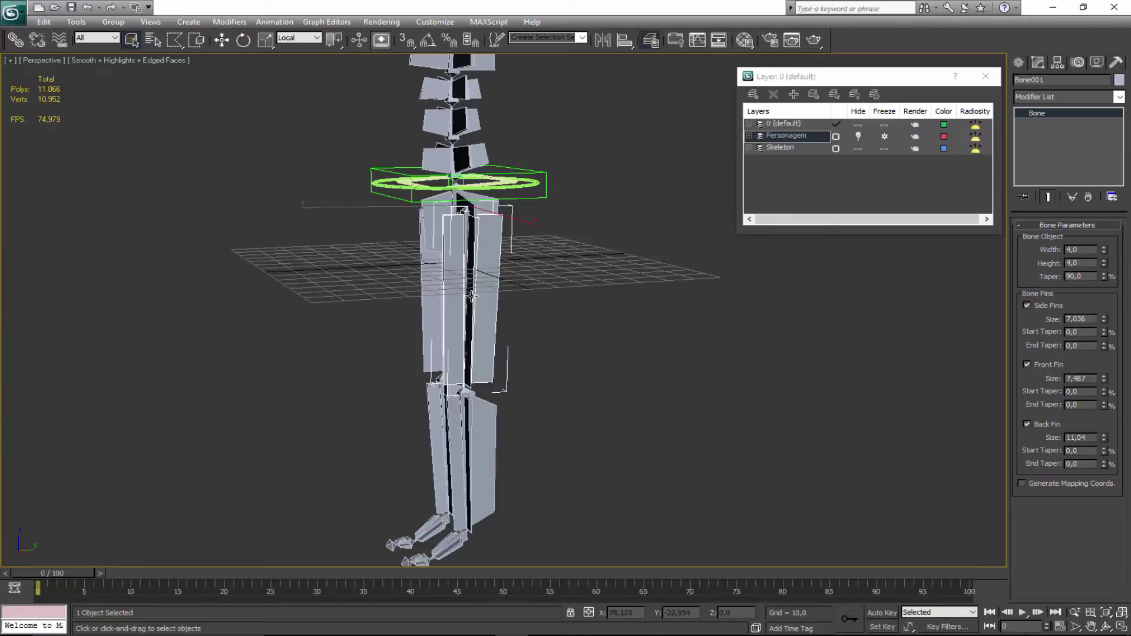
key("e")
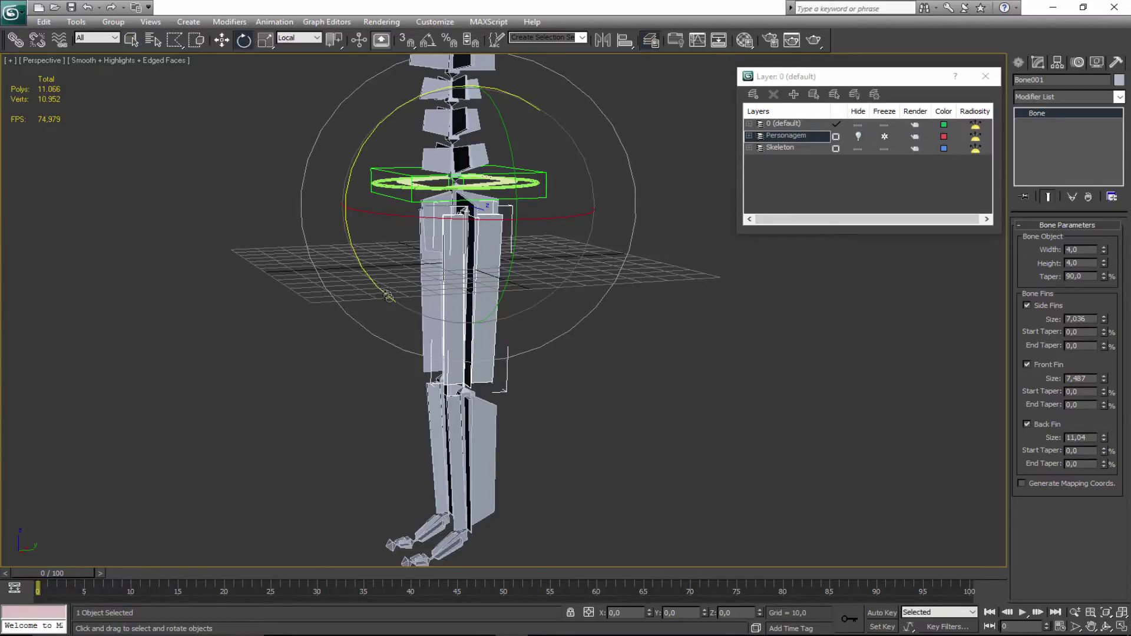
left_click_drag(377, 285, 355, 184)
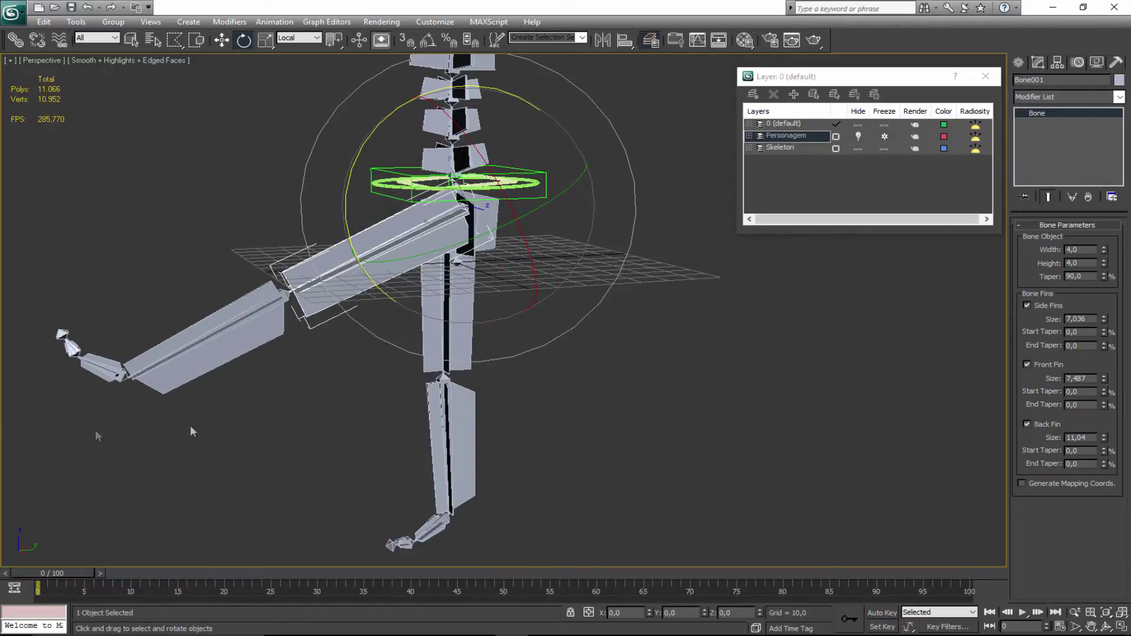
key("ctrl+z")
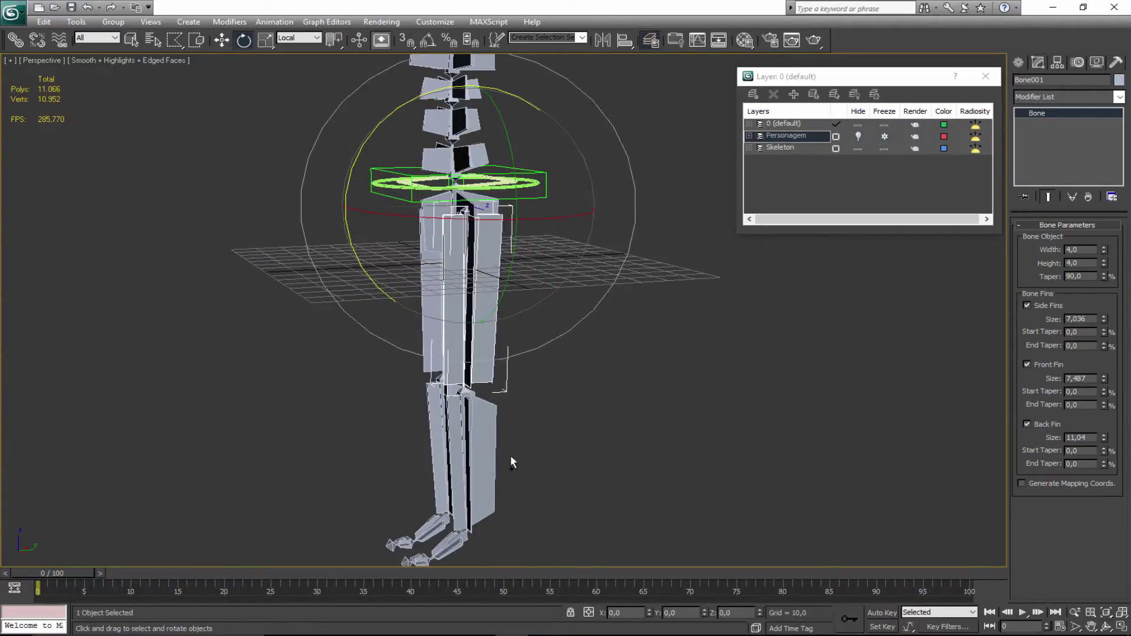
key("ctrl+r")
left_click_drag(450, 317, 414, 359)
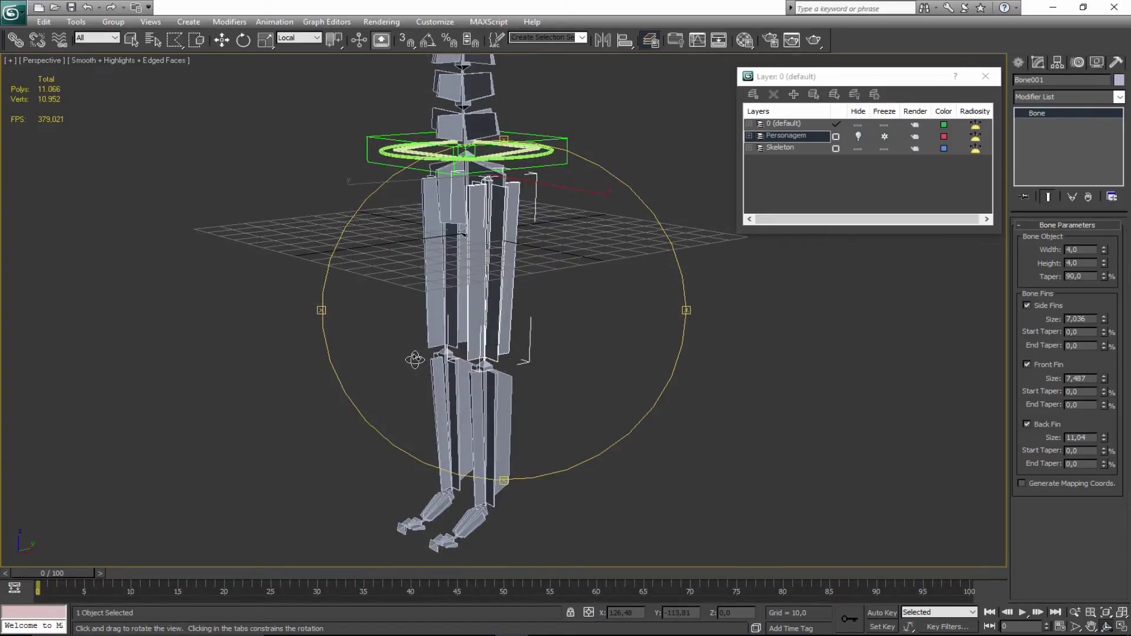
Rotate the lower leg bone Bone002 to test how the knee bends, and undo the rotation.
right_click(414, 360)
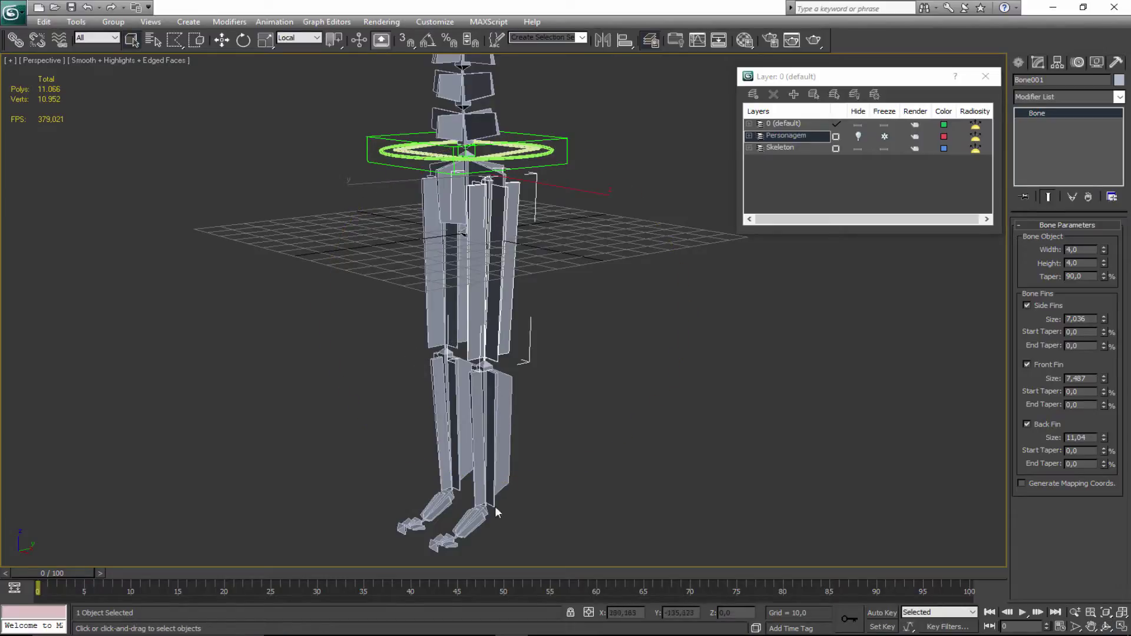
left_click(487, 383)
key("e")
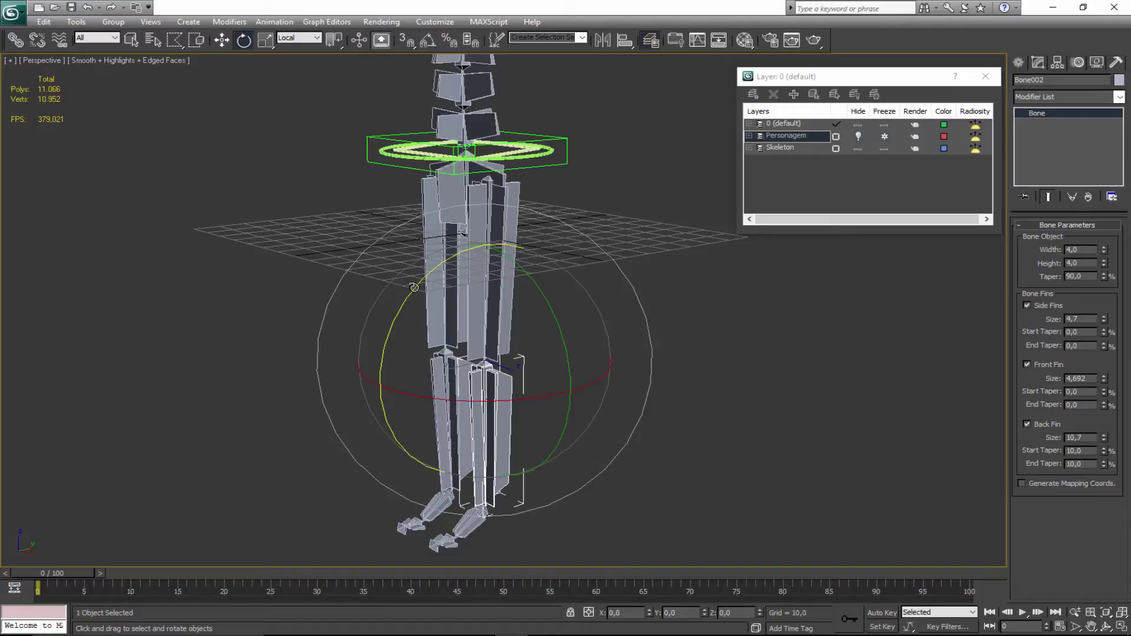
key("q")
left_click(475, 216)
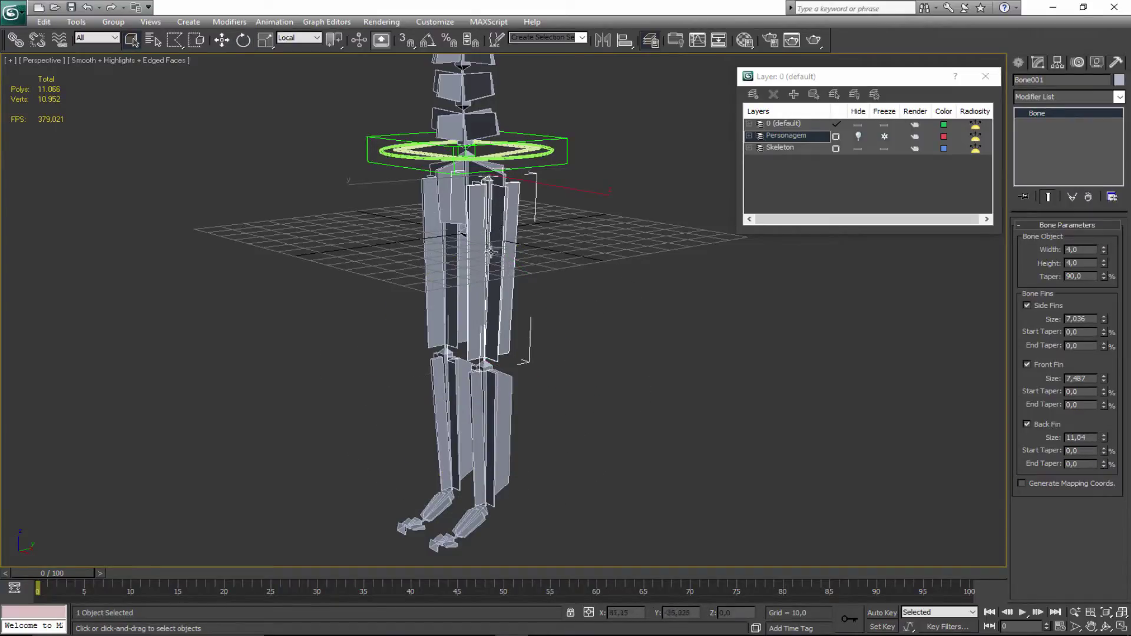
key("e")
left_click(487, 410)
left_click_drag(382, 356, 401, 385)
key("ctrl+z")
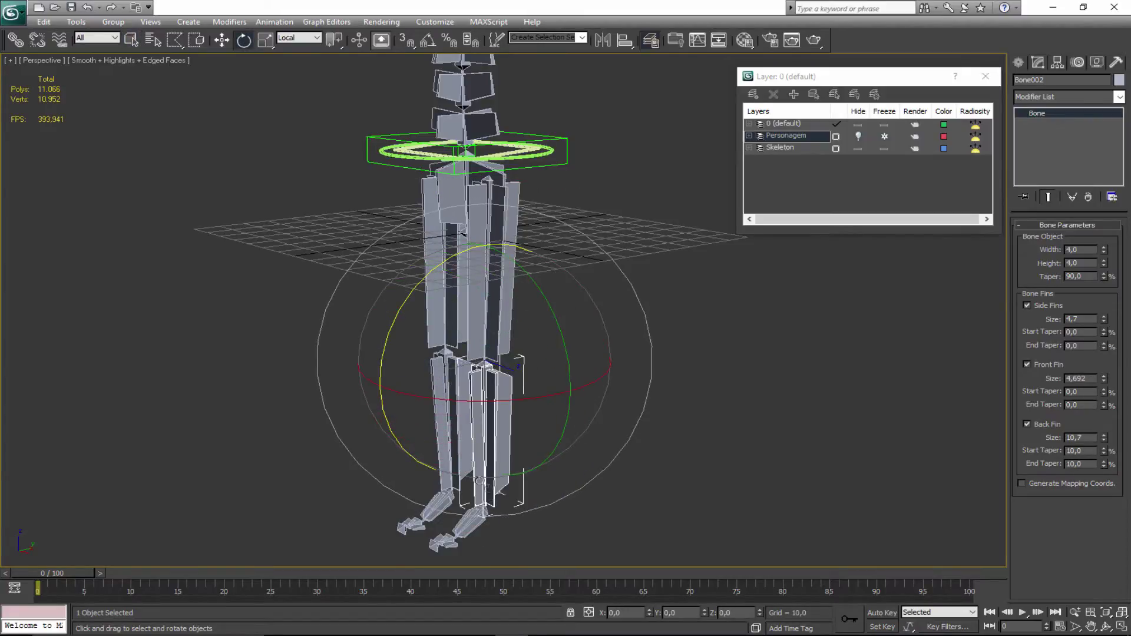
Select the foot, upper leg and lower leg bones in turn, try a rotation on the leg, and undo it.
left_click(476, 523)
left_click(462, 242)
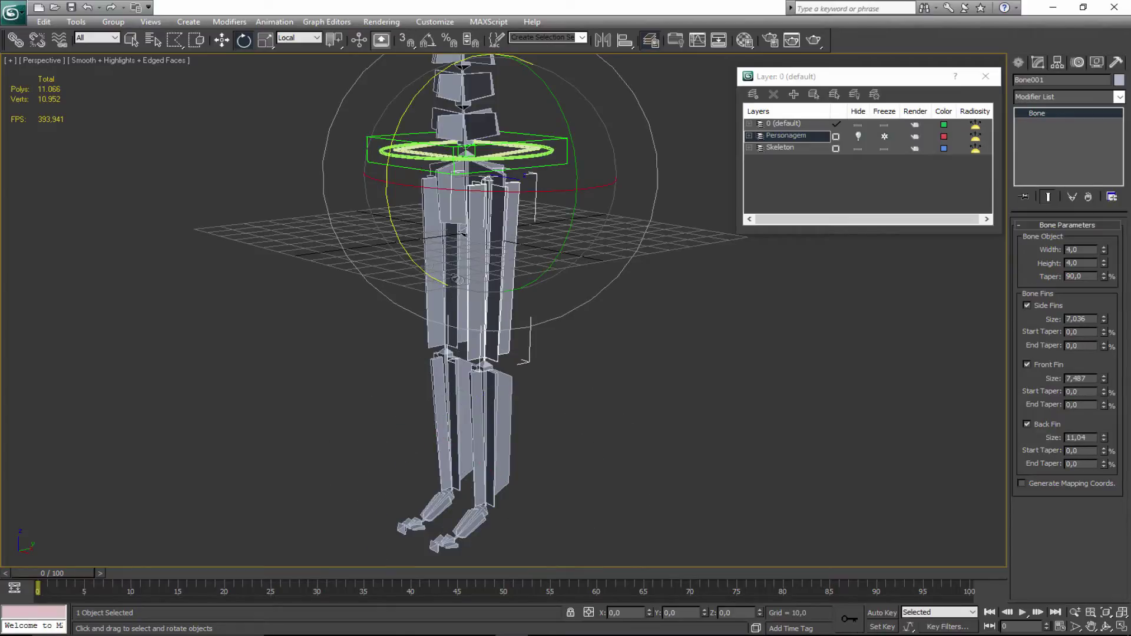
left_click(509, 411)
left_click(437, 326)
left_click_drag(444, 278, 446, 201)
key("ctrl+z")
key("q")
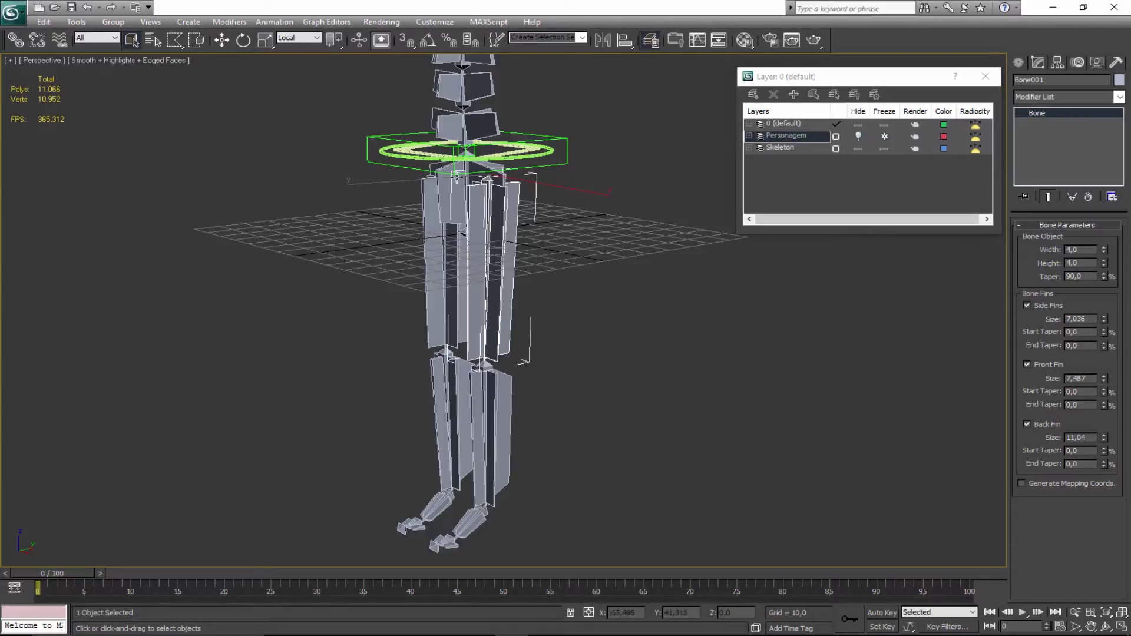
Apply an HI Solver from the upper leg bone Bone001 to the foot bone Bone003.
middle_click_drag(448, 380, 488, 286)
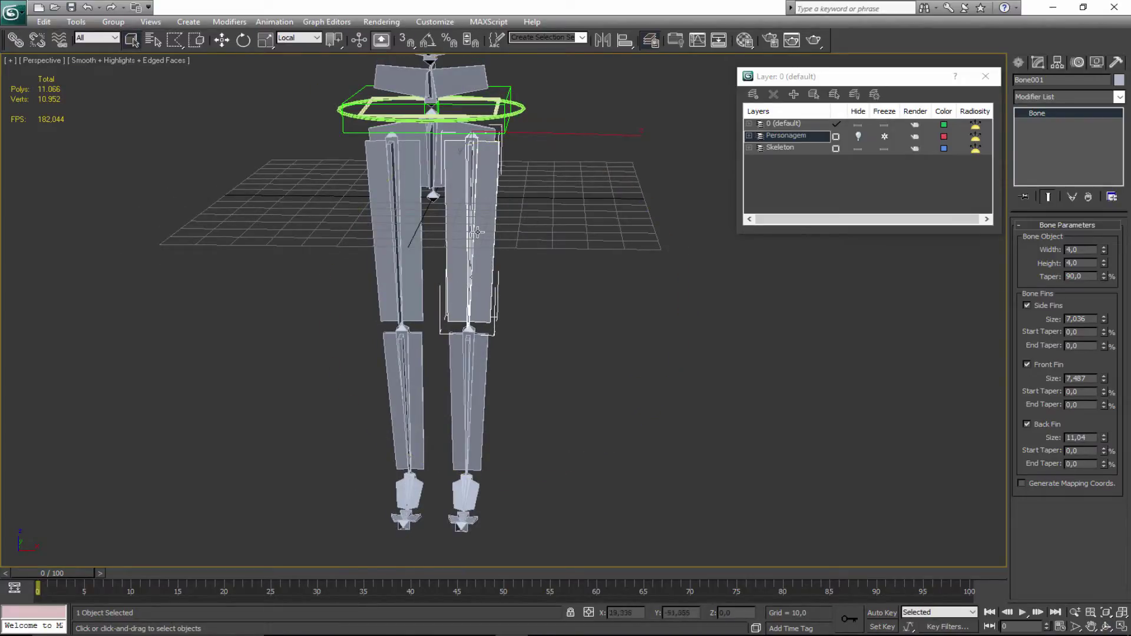
left_click(274, 22)
mouse_move(329, 73)
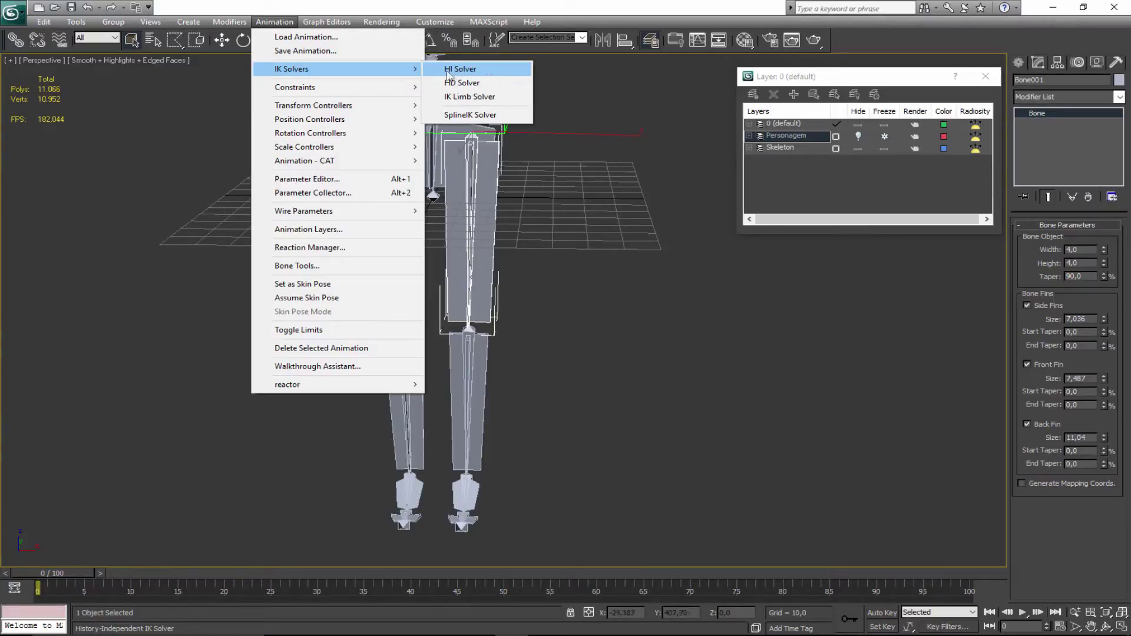
left_click(495, 71)
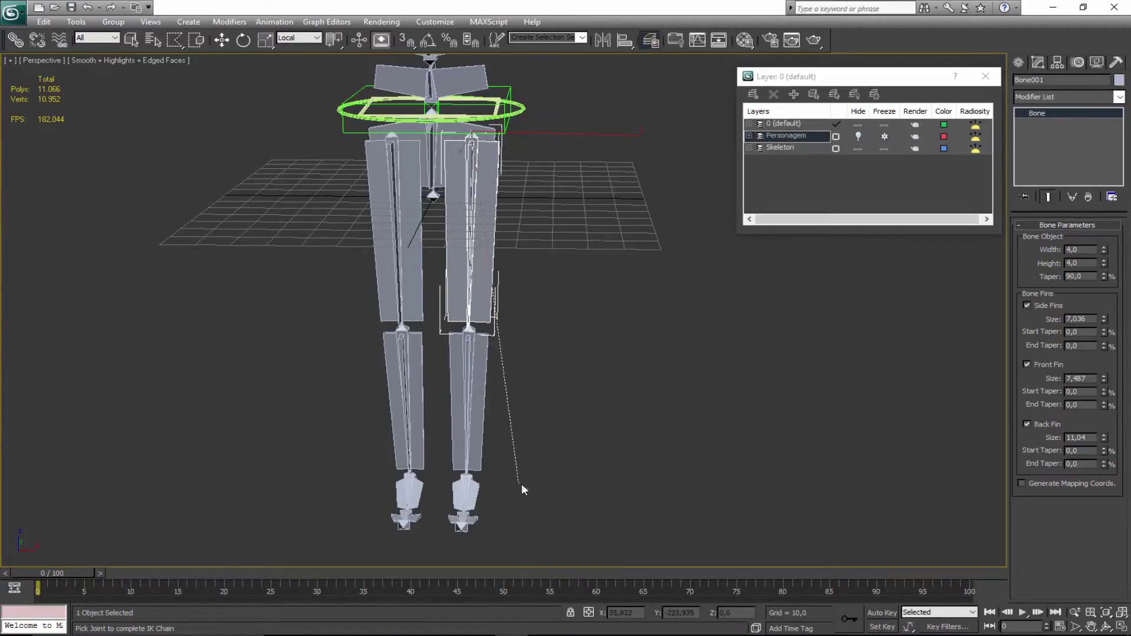
left_click(467, 484)
Clear the selection and select the new IK chain at the ankle of the leg.
middle_click_drag(498, 354, 373, 370, "alt")
left_click(590, 439)
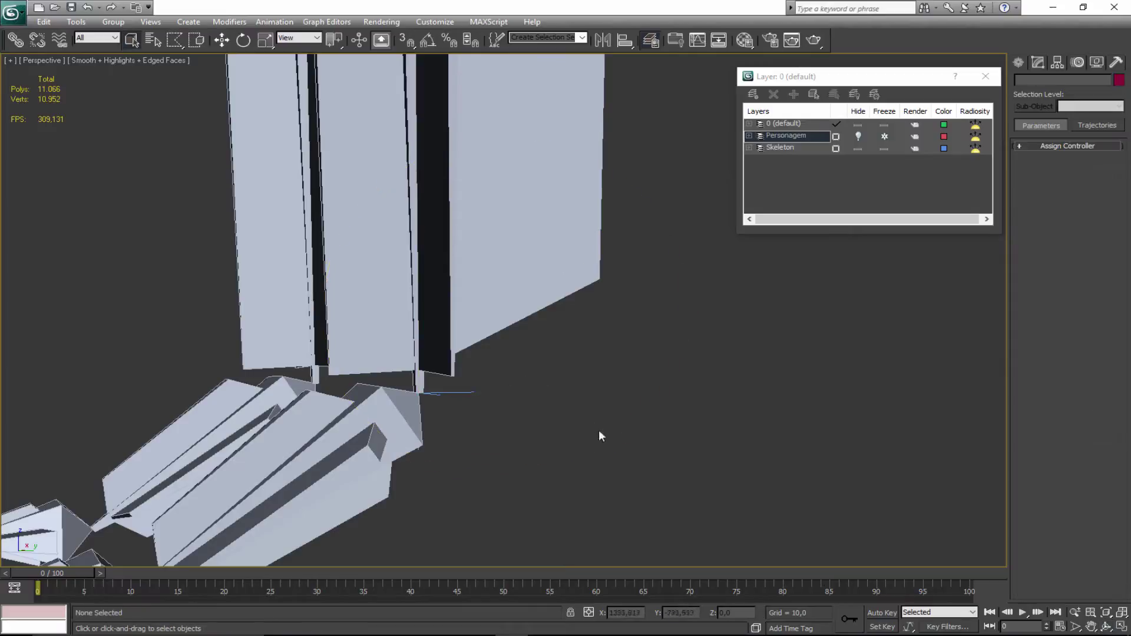
middle_click_drag(507, 407, 280, 346, "alt")
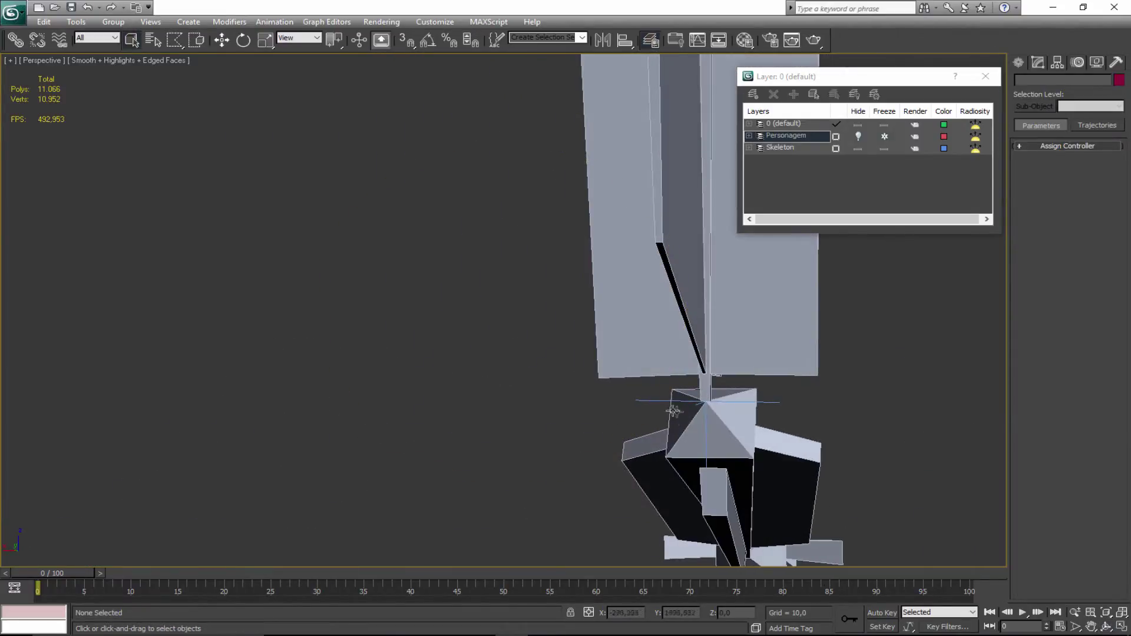
left_click(641, 399)
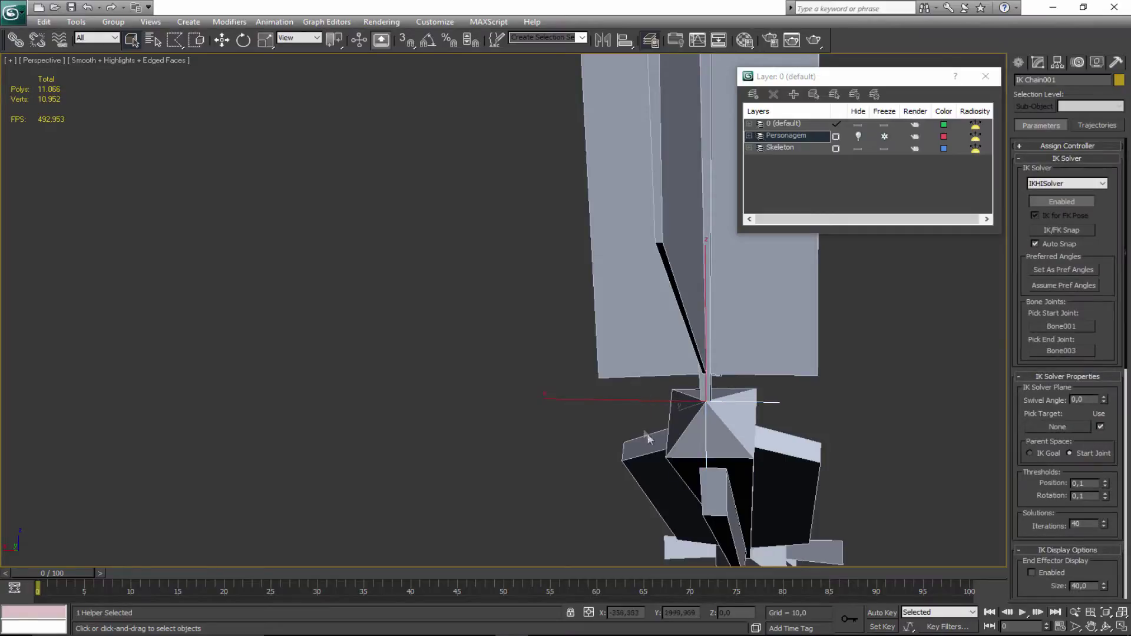
middle_click_drag(652, 429, 507, 401, "alt")
Move the ankle IK chain up and forward to test how the knee bends, and undo the move.
scroll(506, 401, "down", 3)
middle_click_drag(530, 329, 538, 404)
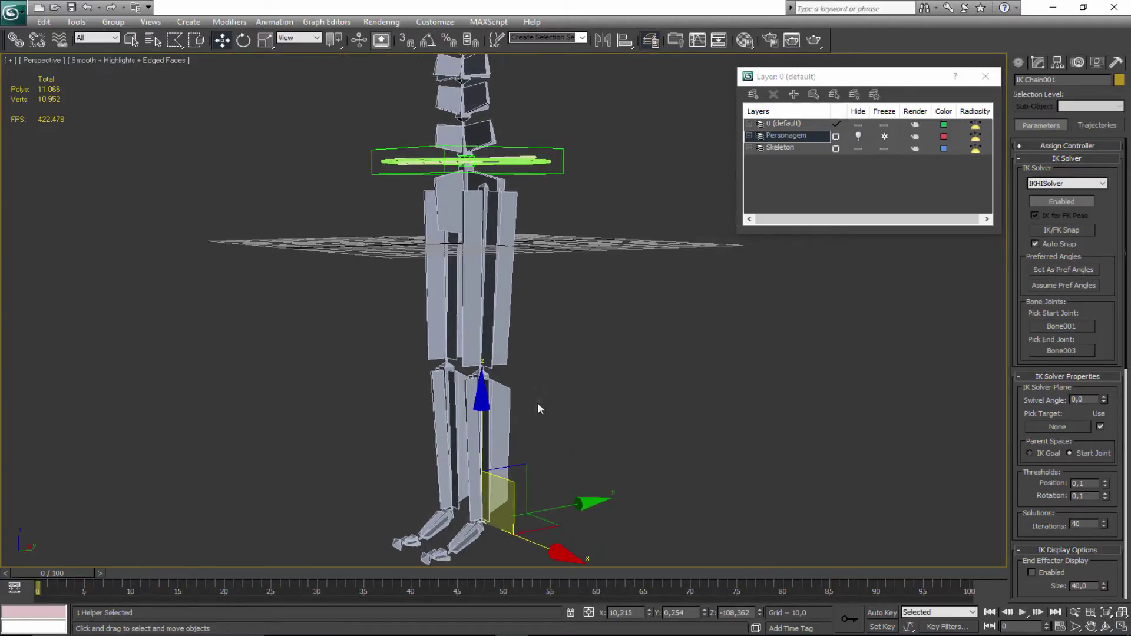
left_click_drag(527, 467, 466, 288)
left_click_drag(461, 377, 494, 393)
key("ctrl+s")
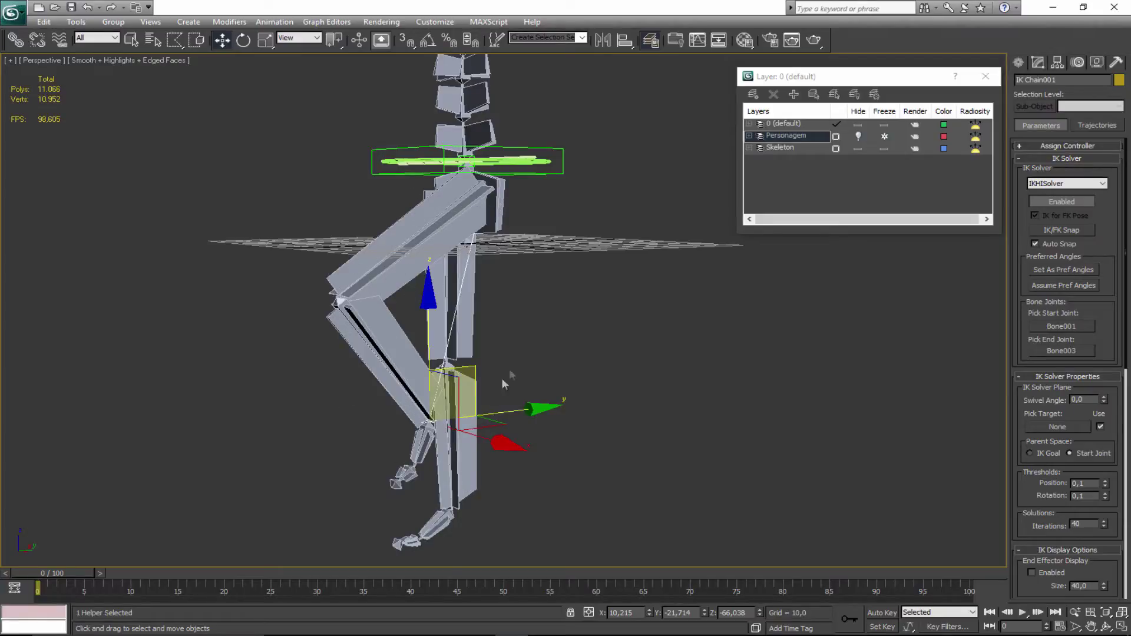
key("ctrl+z")
middle_click_drag(555, 392, 561, 351)
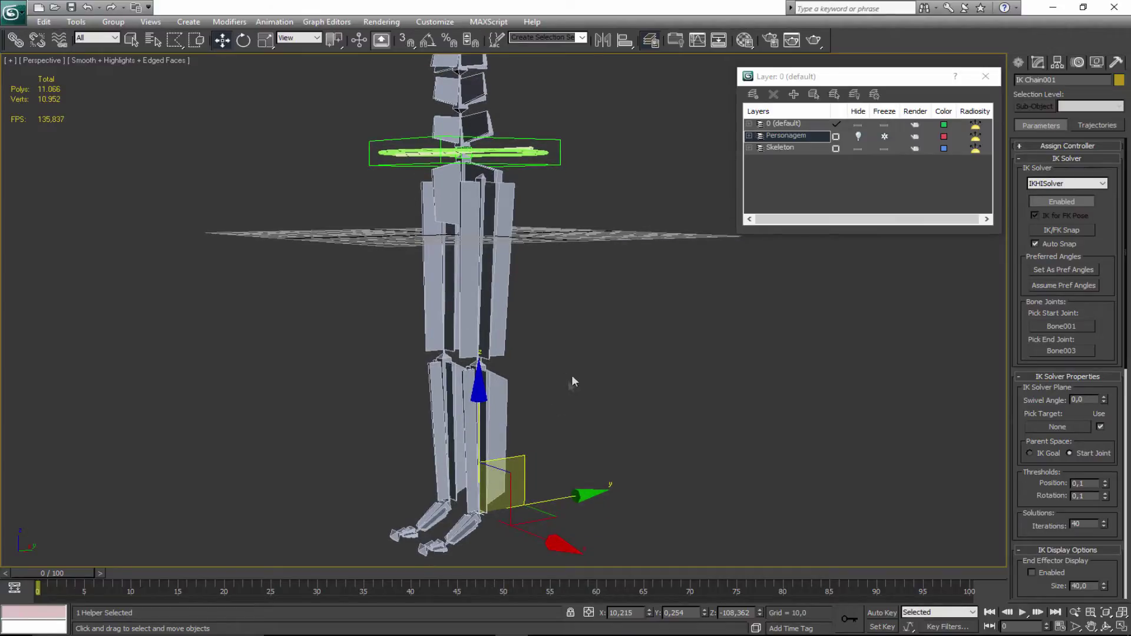
Deselect and reselect the ankle IK chain, move it to lift the leg once more, and undo the move.
left_click(552, 432)
middle_click_drag(491, 524, 436, 467)
scroll(430, 466, "up", 3)
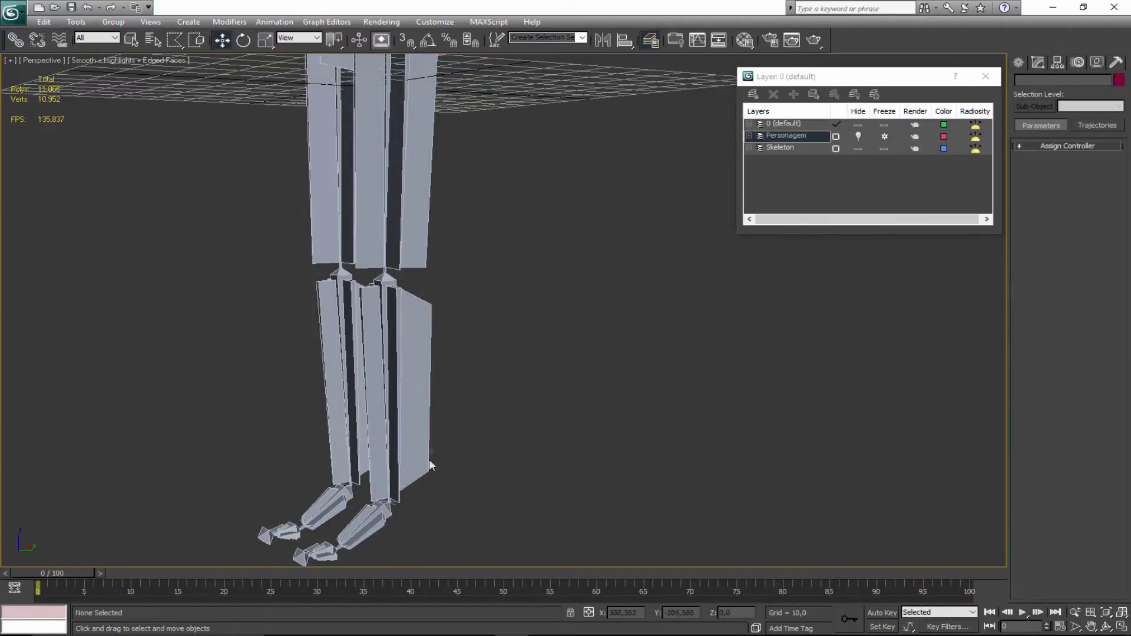
left_click(398, 510)
scroll(437, 488, "down", 4)
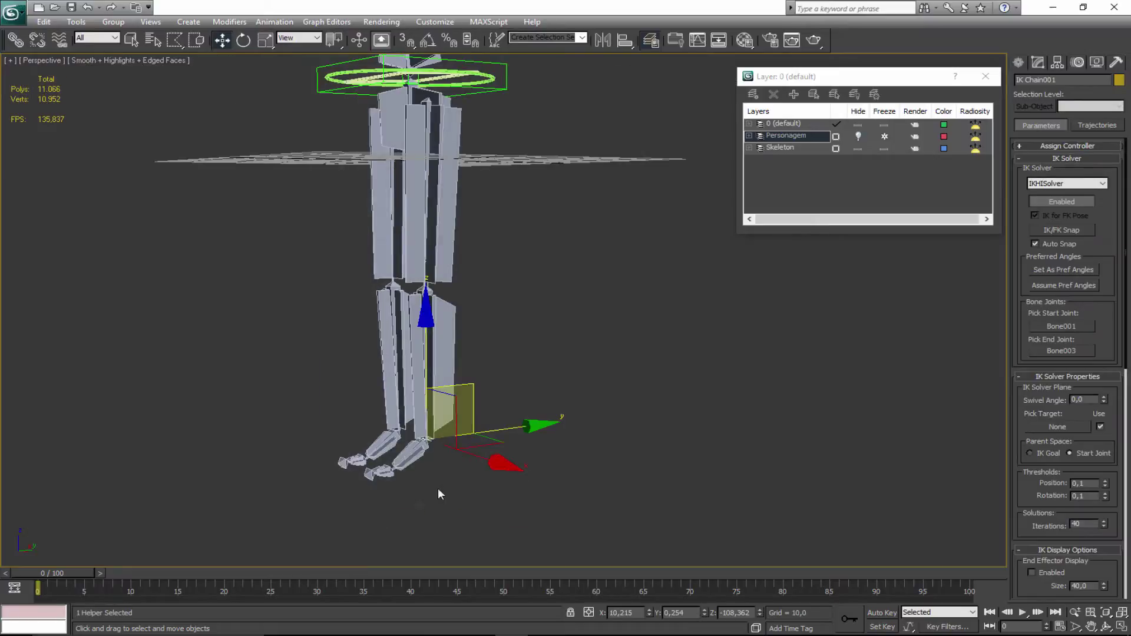
left_click_drag(474, 449, 329, 374)
key("ctrl+z")
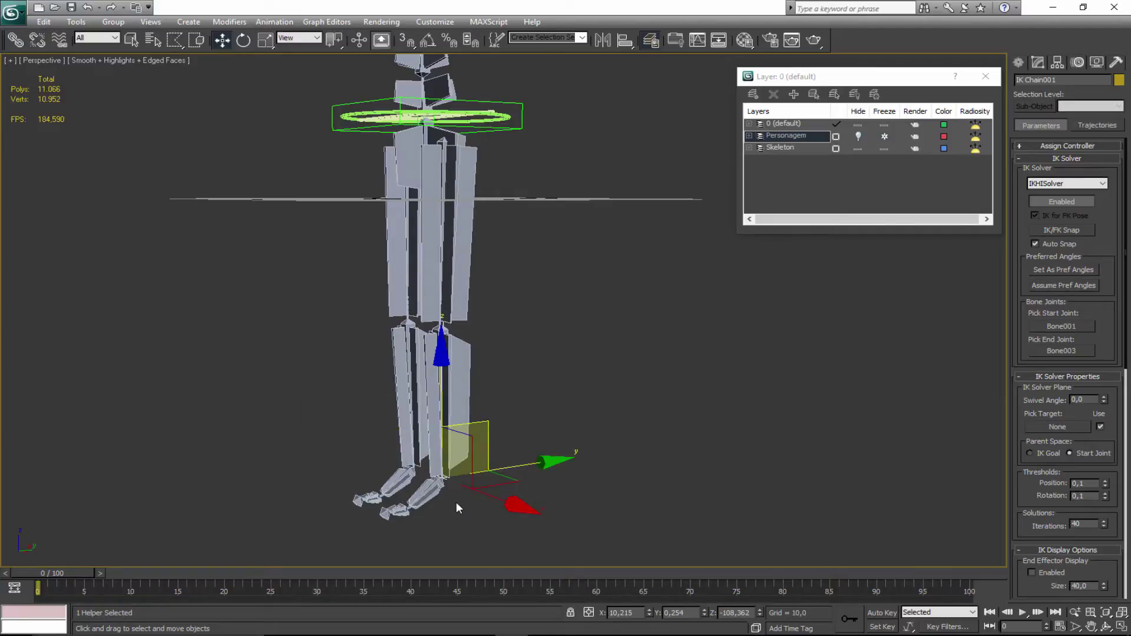
Rotate Bone006, the upper bone of the leg without IK, forward and bend its lower leg bone backward for comparison.
key("q")
left_click(401, 288)
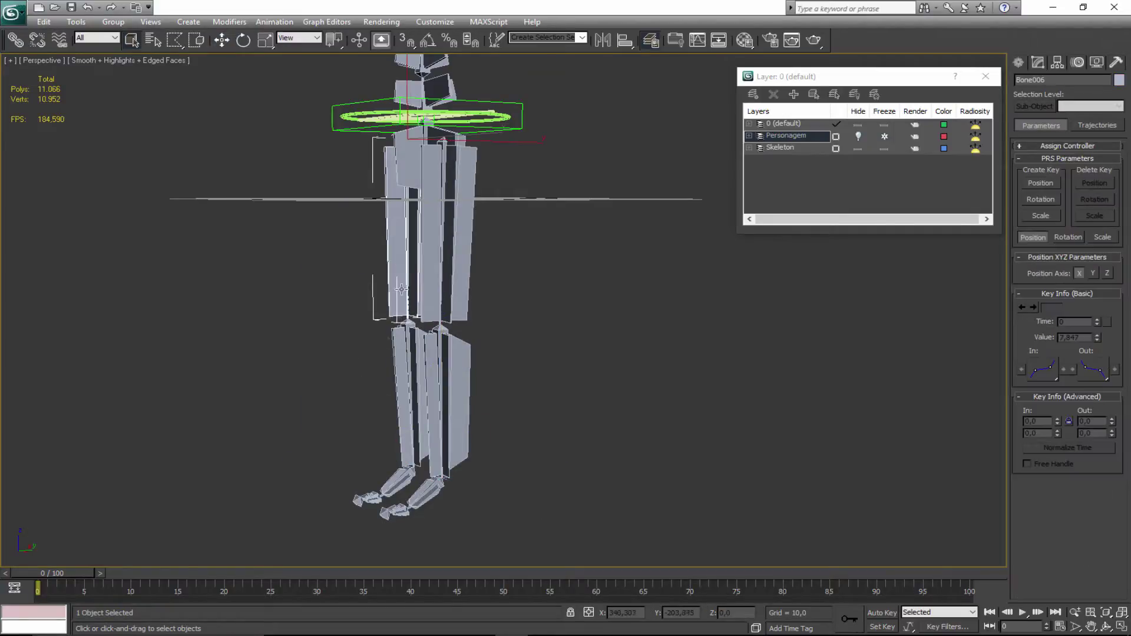
middle_click_drag(402, 289, 489, 298)
key("e")
left_click_drag(446, 252, 412, 238)
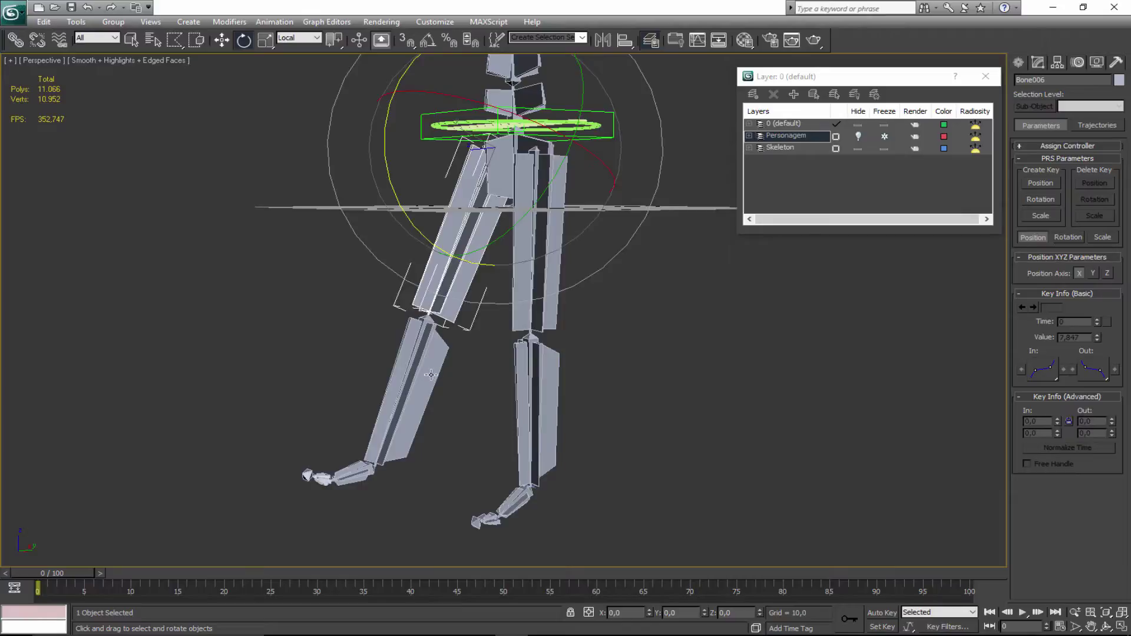
left_click(431, 374)
left_click_drag(318, 358, 334, 403)
Rotate the foot bone Bone008 of the leg without IK, and undo all test rotations on that leg.
left_click(435, 482)
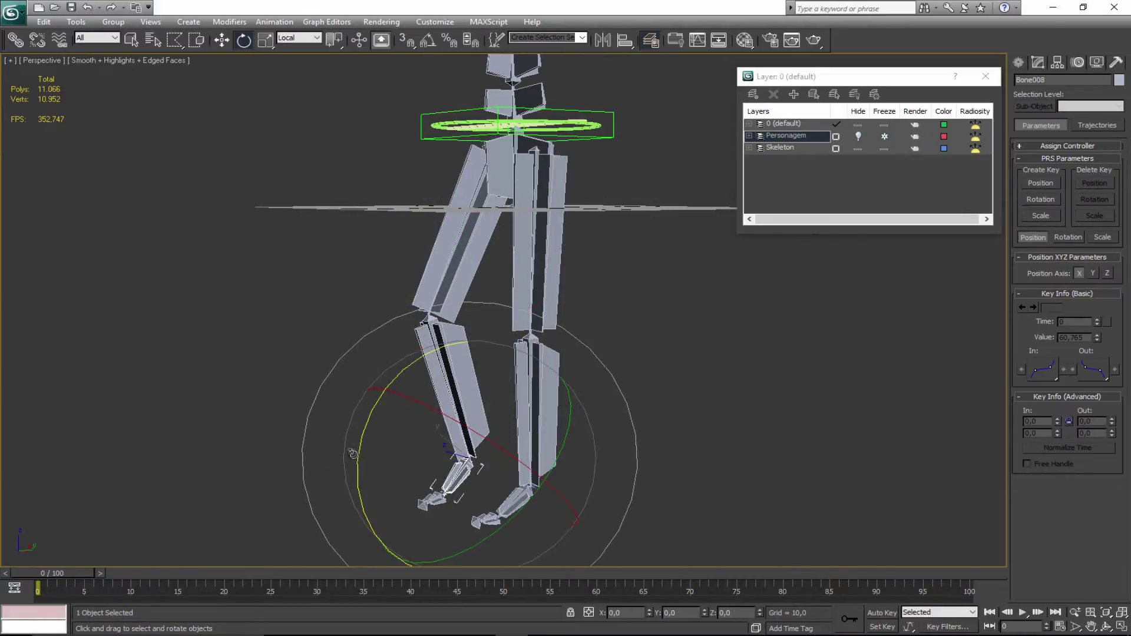
mouse_move(359, 442)
left_mouse_down()
mouse_move(360, 403)
mouse_move(356, 424)
left_mouse_up()
key("ctrl+z")
key("ctrl+z")
key("ctrl+z")
key("ctrl+z")
key("ctrl+z")
key("ctrl+z")
key("q")
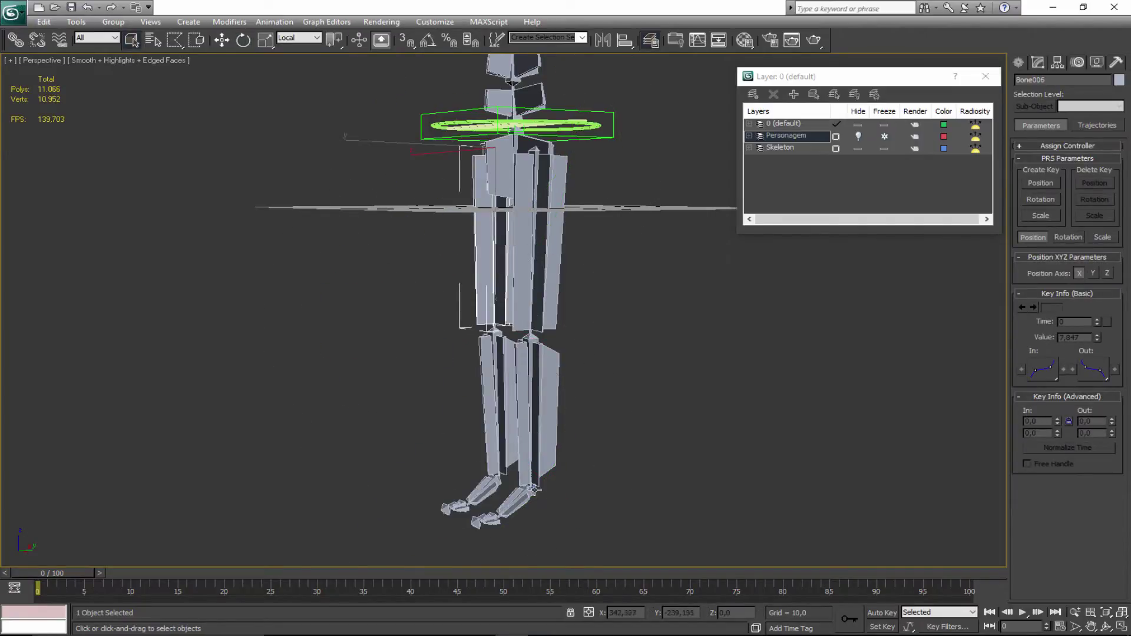
Select the IK chain and raise the whole leg to hip height with it, and undo the test pose.
left_click(538, 494)
key("w")
left_click_drag(541, 471, 450, 289)
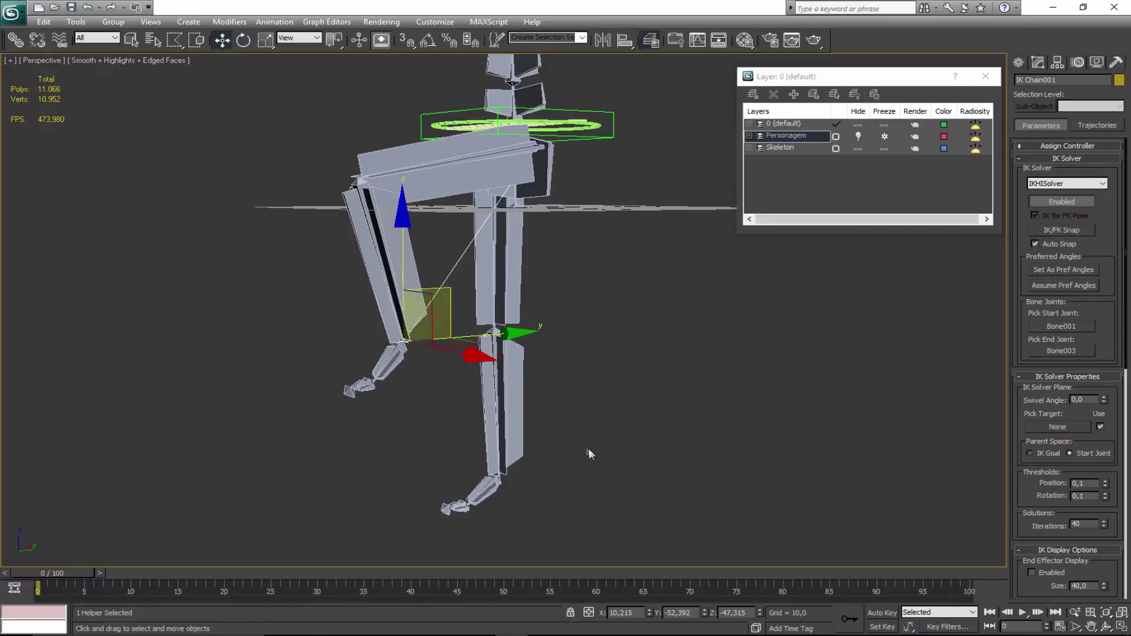
key("ctrl+z")
key("ctrl+z")
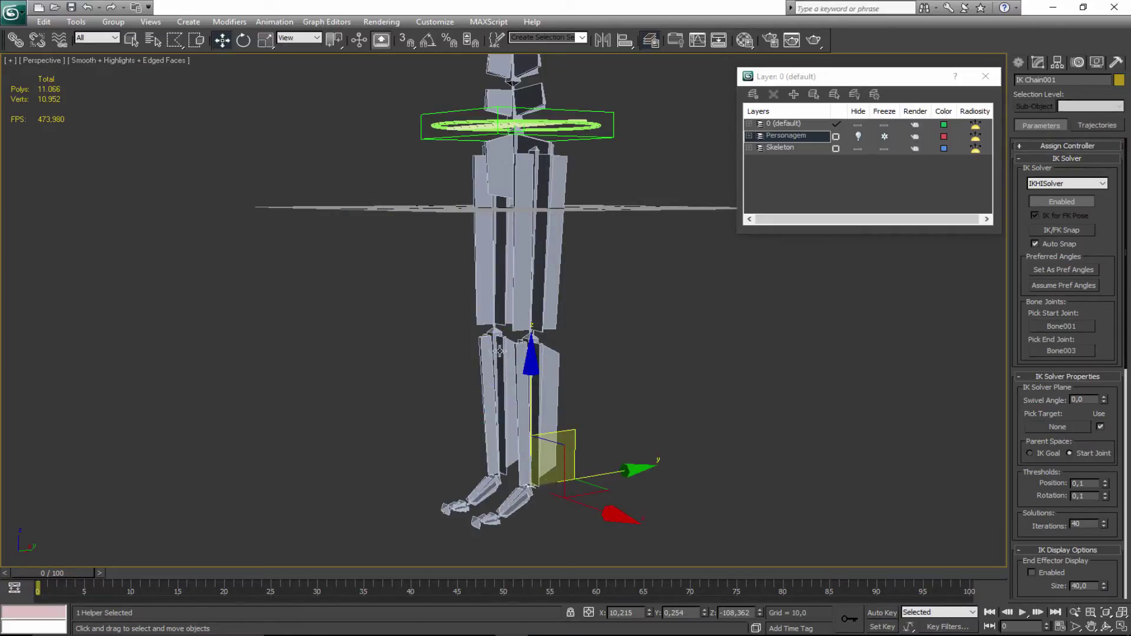
Examine the legs, hip joints and complete skeleton from the front with the IK chain selected.
middle_click_drag(446, 356, 494, 409)
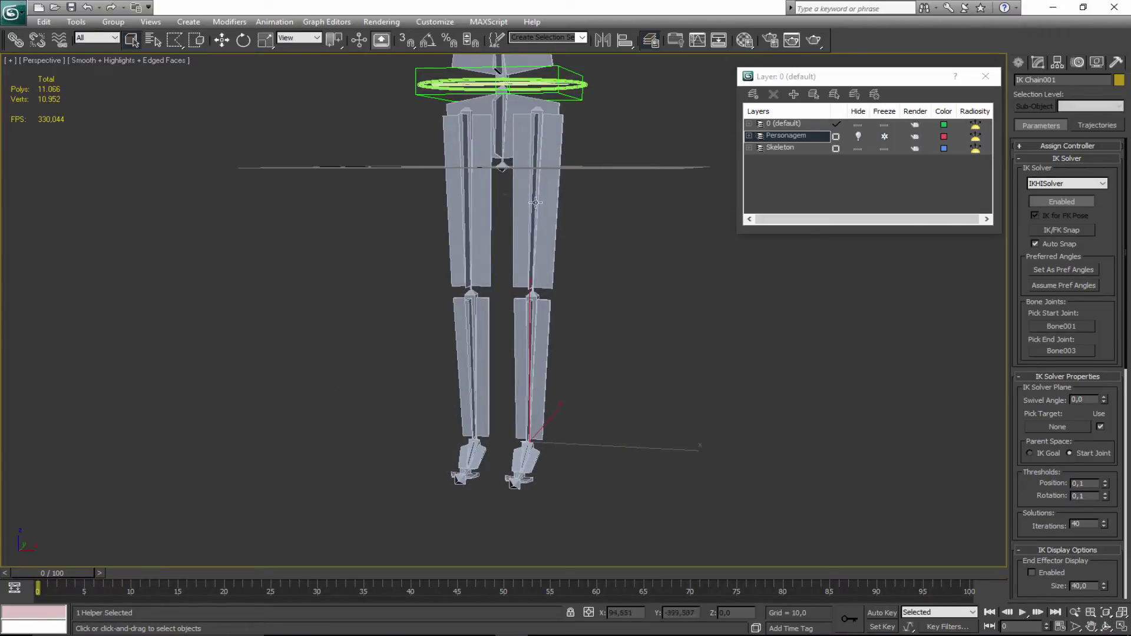
middle_click_drag(537, 394, 520, 453)
scroll(505, 319, "up", 2)
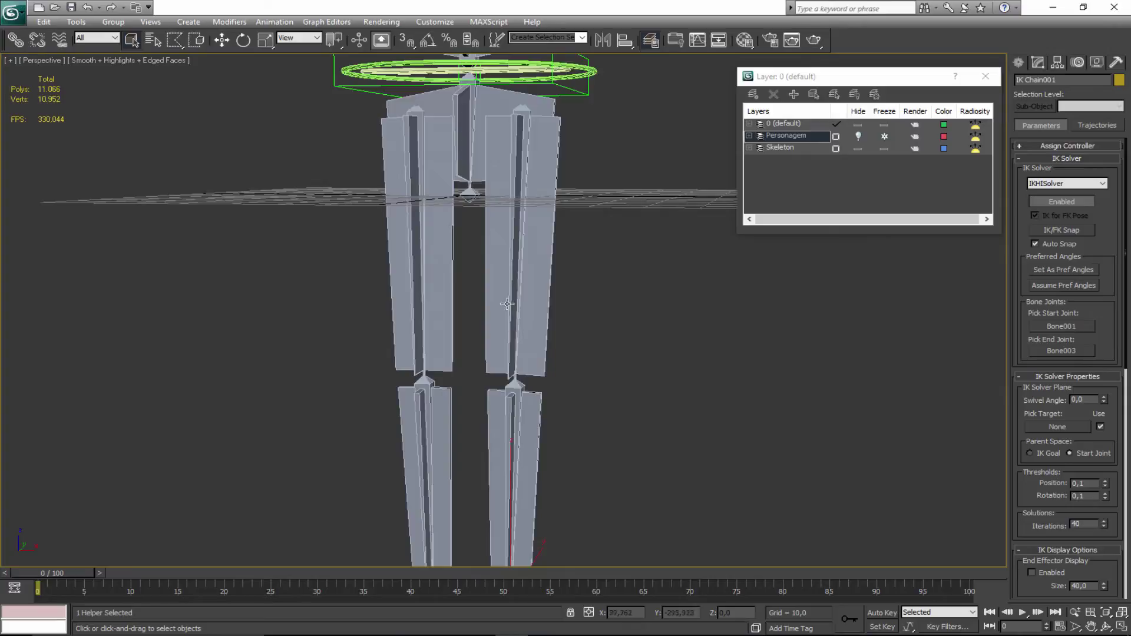
scroll(507, 306, "down", 4)
scroll(502, 312, "down", 2)
middle_click_drag(506, 277, 493, 351)
scroll(492, 351, "up", 6)
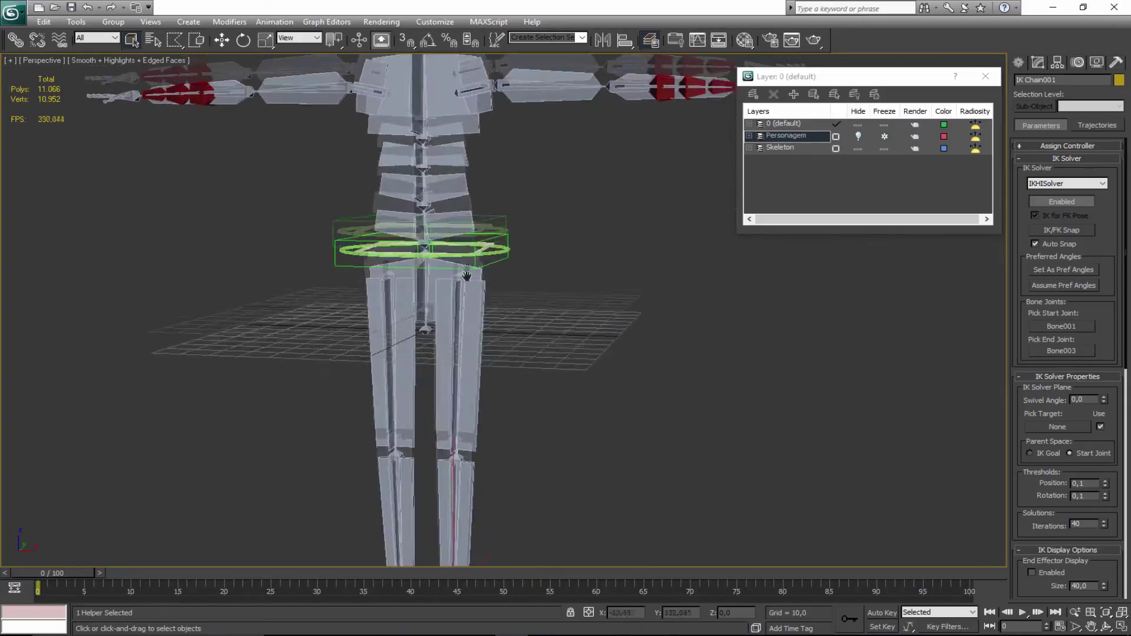
middle_click_drag(450, 388, 451, 360)
middle_click_drag(507, 391, 555, 439, "alt")
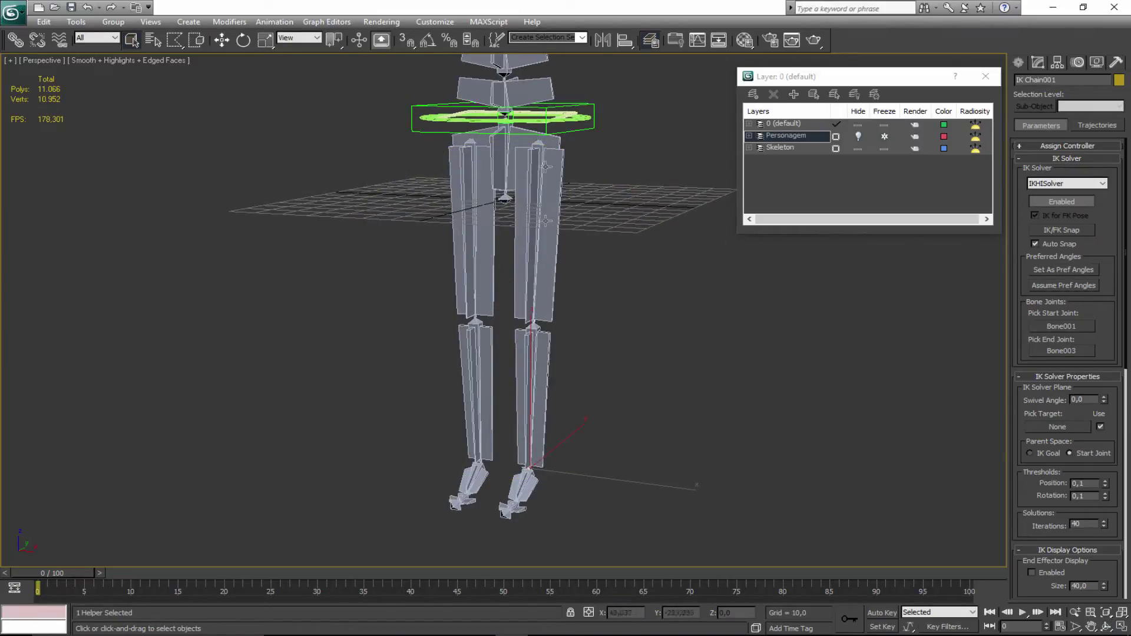
middle_click_drag(483, 285, 469, 308)
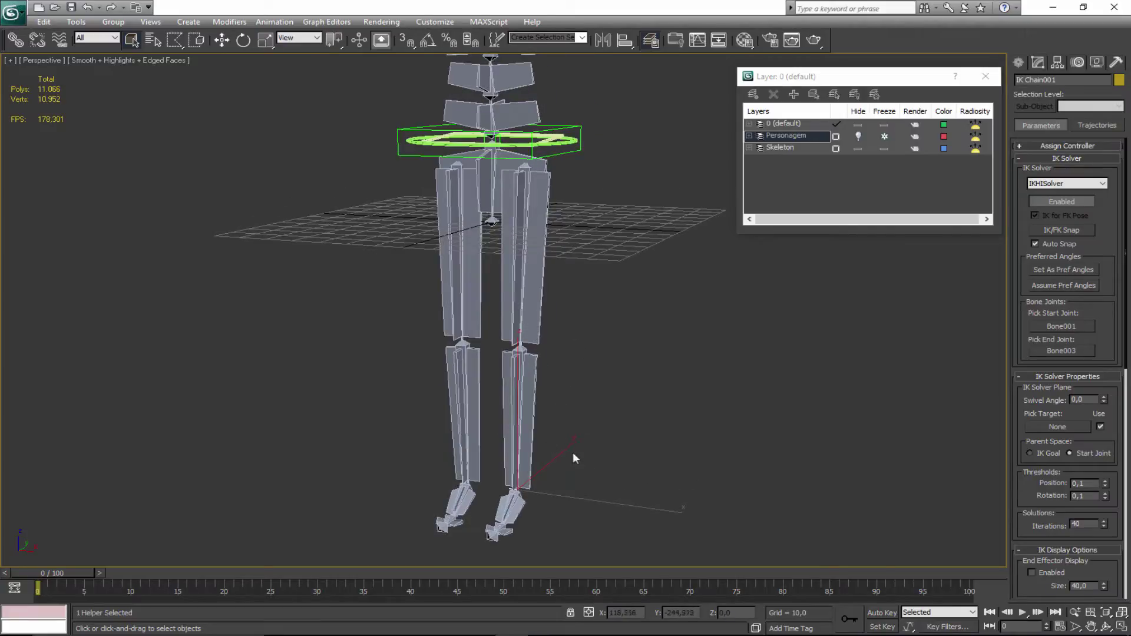
middle_click_drag(567, 398, 530, 397, "alt")
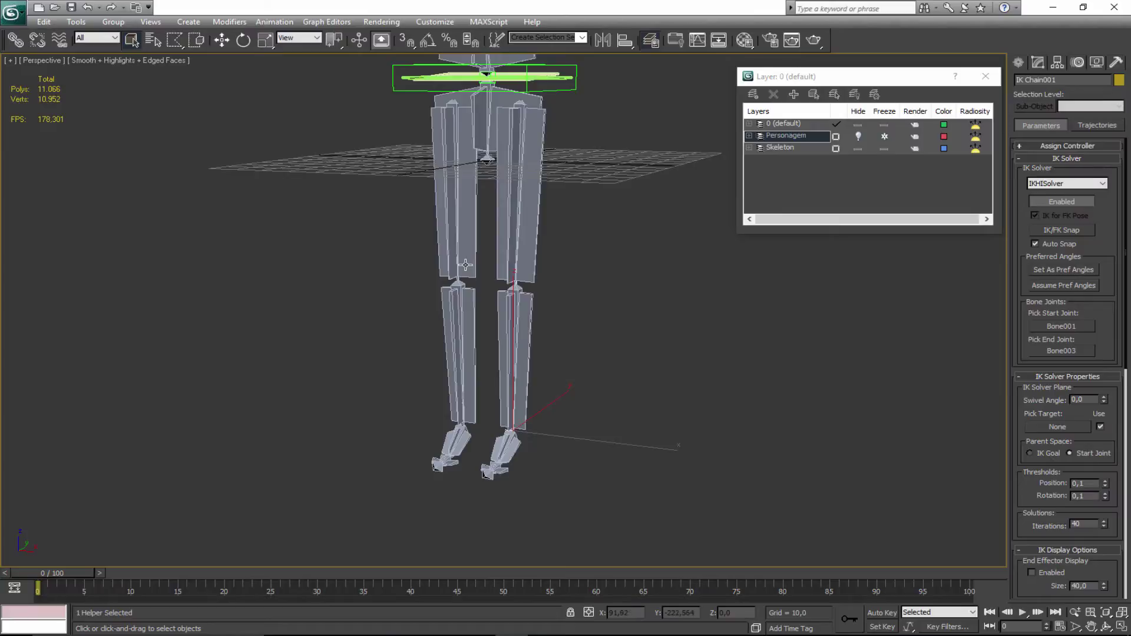
middle_click_drag(554, 111, 536, 208)
scroll(486, 237, "down", 3)
middle_click_drag(486, 239, 480, 300, "alt")
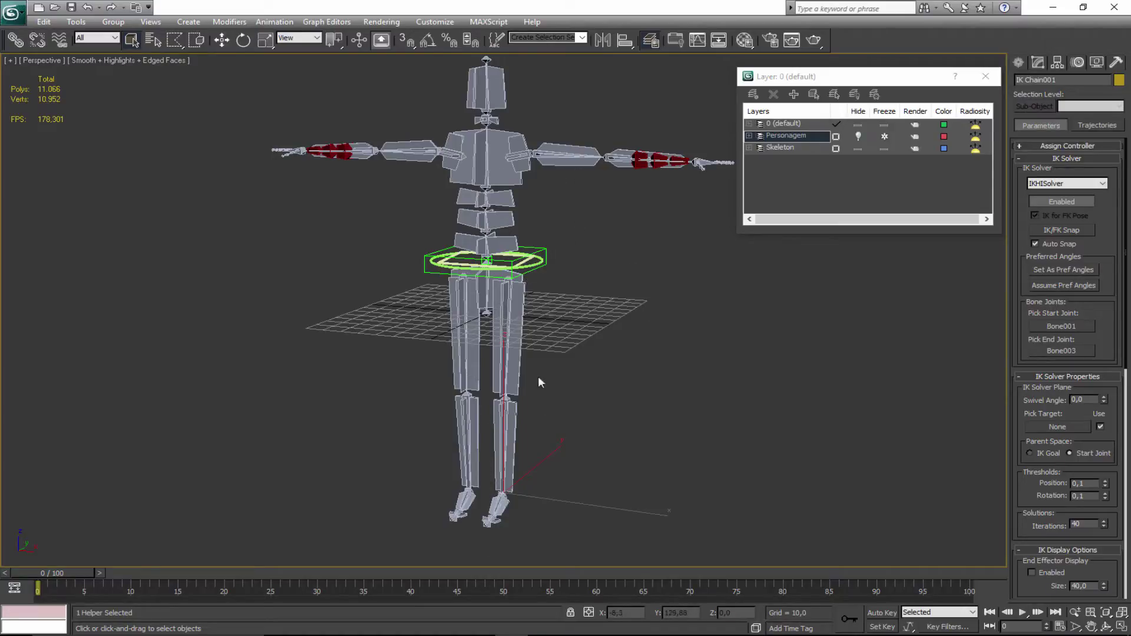
middle_click_drag(529, 464, 536, 395)
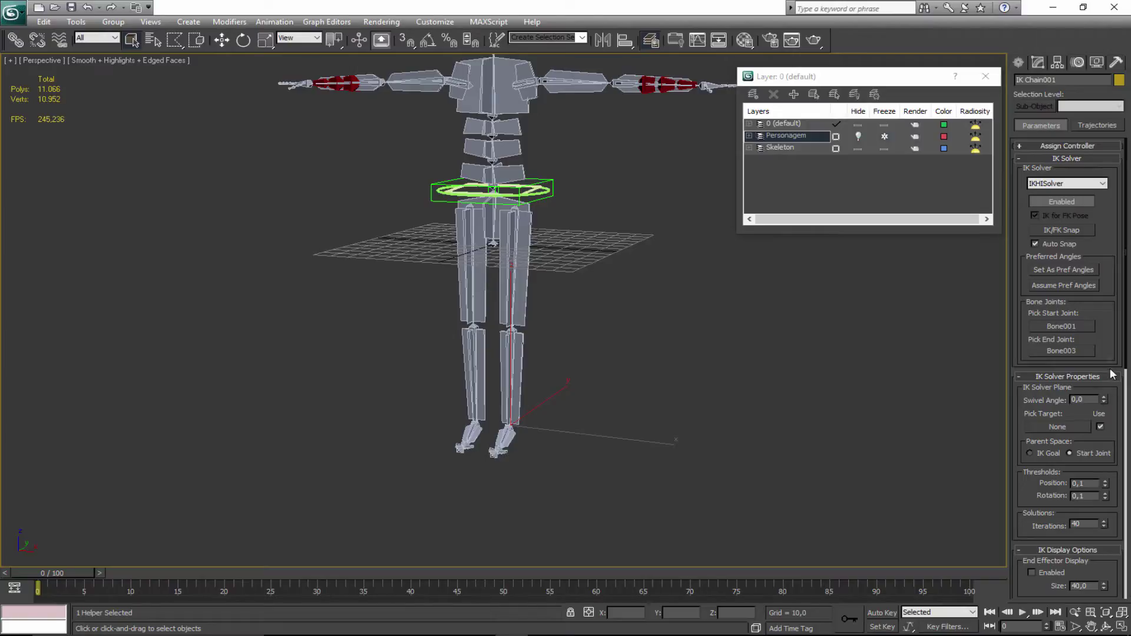
Examine the feet and the ankle IK chain up close along with its IK Solver parameters.
middle_click_drag(569, 422, 543, 358)
scroll(543, 359, "up", 4)
middle_click_drag(493, 425, 478, 393)
scroll(484, 383, "up", 2)
scroll(478, 394, "up", 3)
scroll(466, 406, "down", 4)
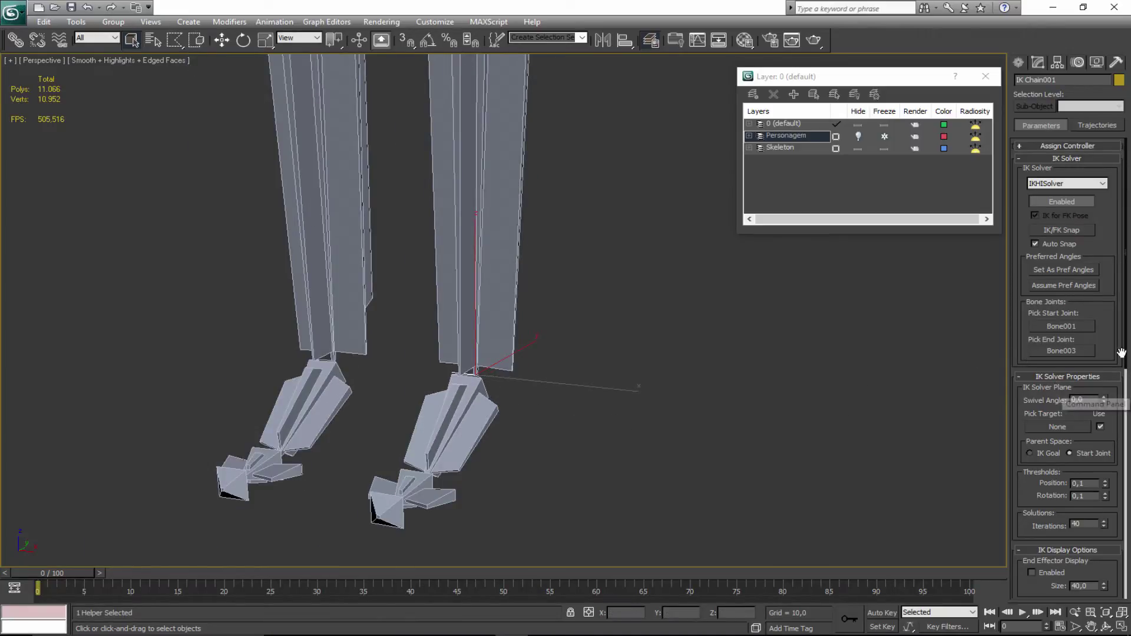
mouse_move(1127, 362)
left_mouse_down()
mouse_move(1126, 468)
mouse_move(1125, 359)
left_mouse_up()
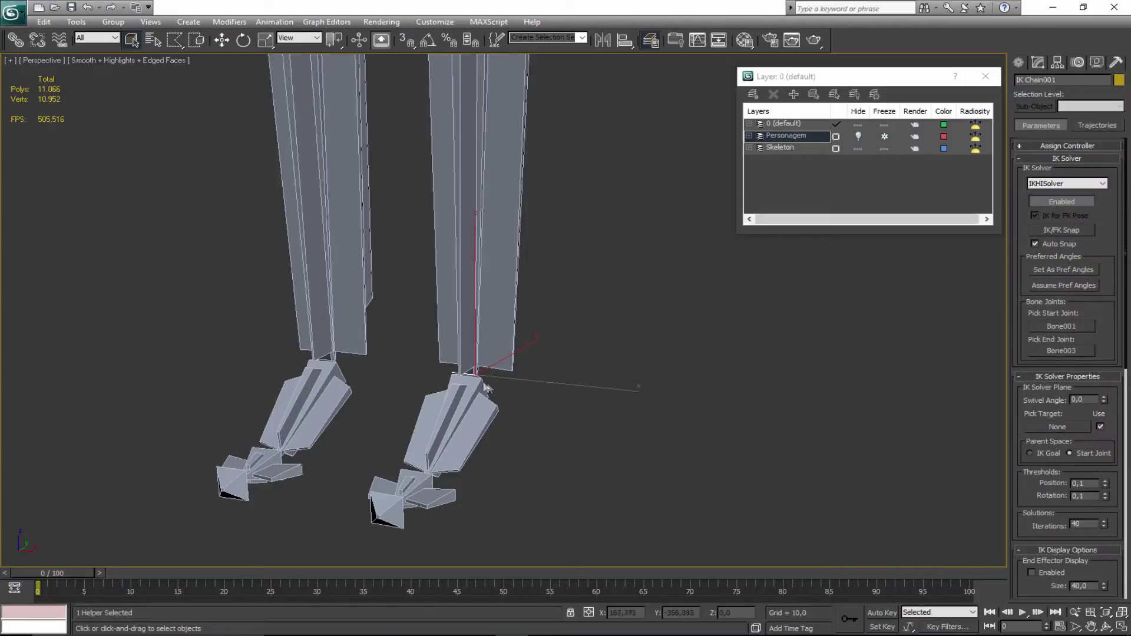
key("w")
middle_click_drag(518, 454, 505, 486)
middle_click_drag(522, 398, 548, 406, "alt")
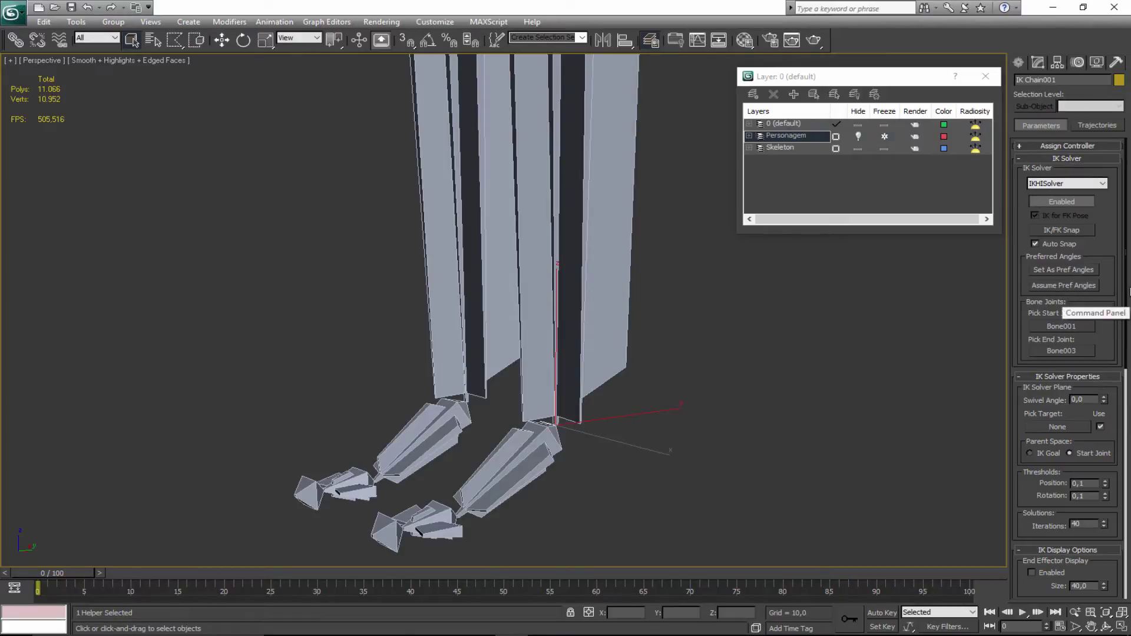
Set the Goal Display size of the ankle IK chain to 20.
left_click_drag(1127, 281, 1123, 430)
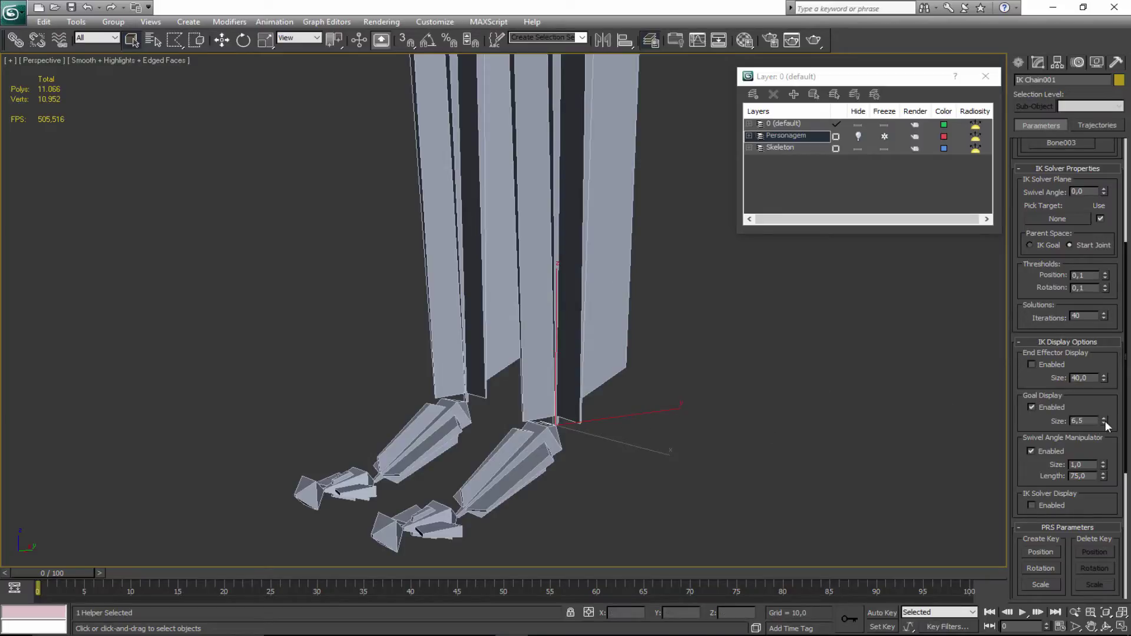
left_click_drag(1109, 380, 1116, 116)
left_click_drag(1113, 377, 1112, 374)
left_click_drag(1109, 425, 1116, 258)
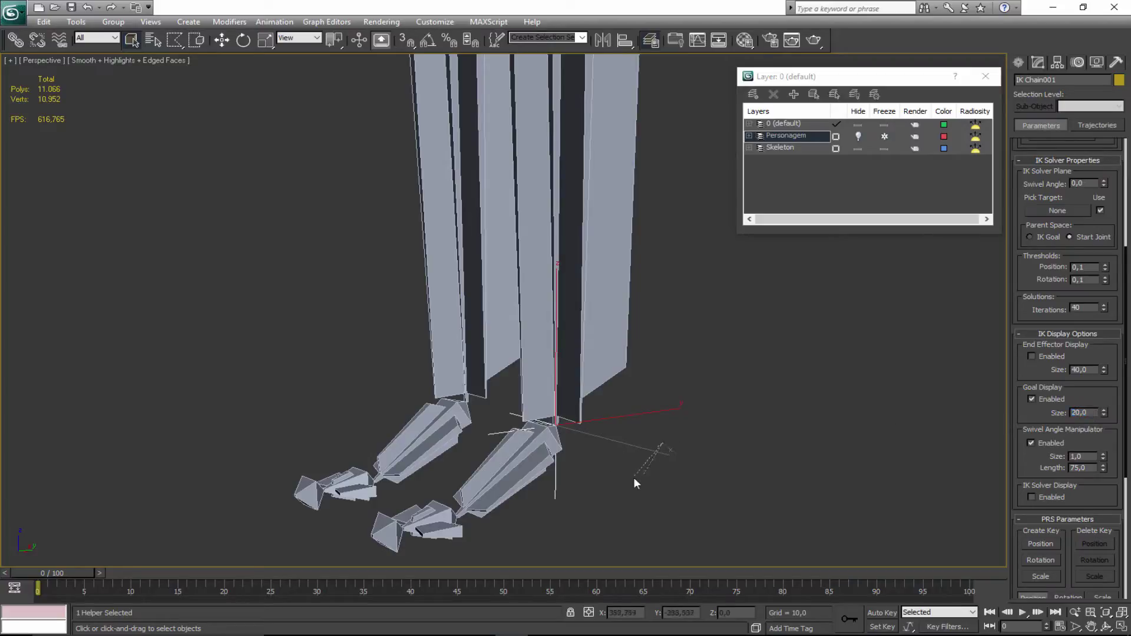
Select the ankle IK chain from the front and try moving the leg with it.
key("q")
middle_click_drag(490, 422, 585, 377, "alt")
left_click(535, 470)
left_click(491, 433)
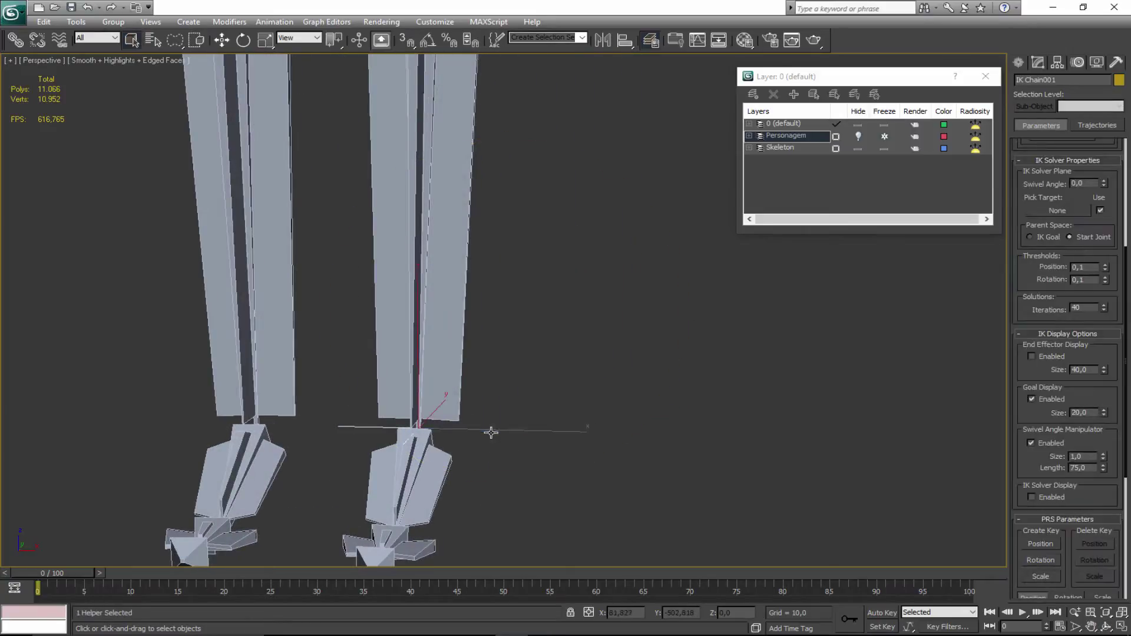
key("w")
left_click_drag(467, 384, 527, 319)
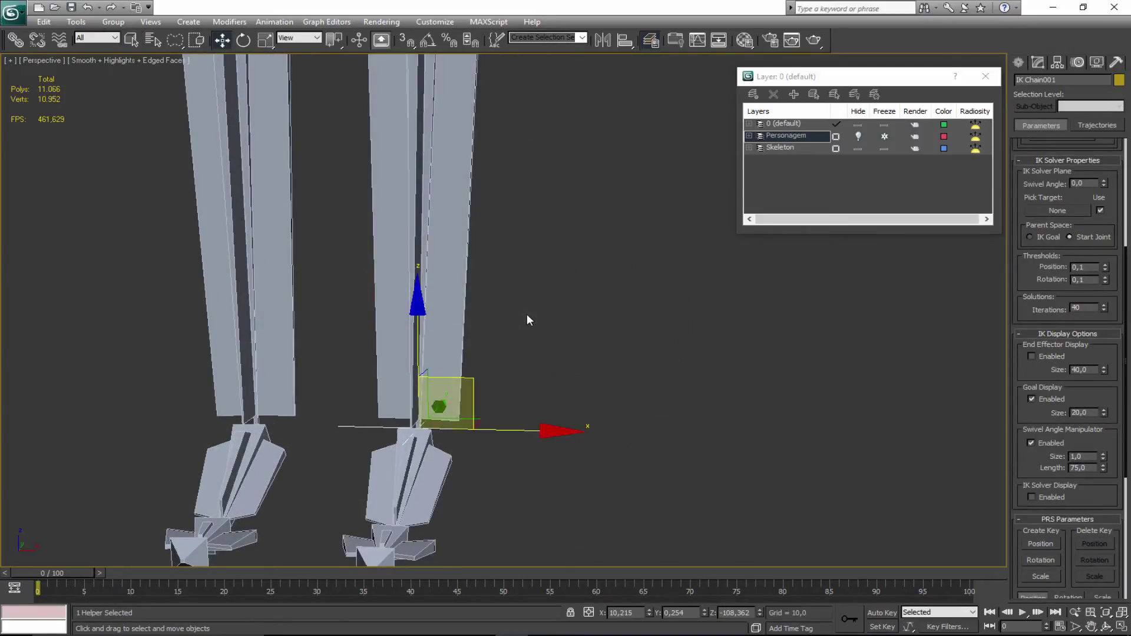
left_click(557, 328)
Create an HI Solver IK chain on the other leg, from the thigh bone Bone006 to the foot bone.
scroll(530, 330, "down", 5)
mouse_move(441, 279)
middle_mouse_down("alt")
mouse_move(438, 343)
mouse_move(455, 353)
mouse_move(446, 277)
middle_mouse_up("alt")
left_click(459, 317)
left_click(272, 22)
mouse_move(304, 71)
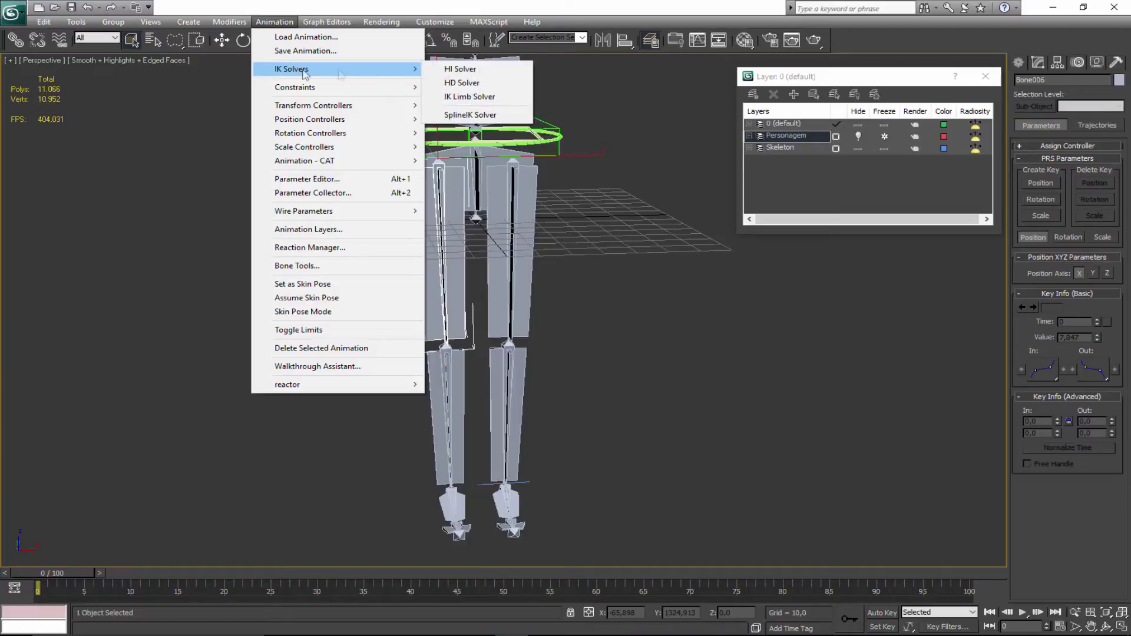
left_click(465, 69)
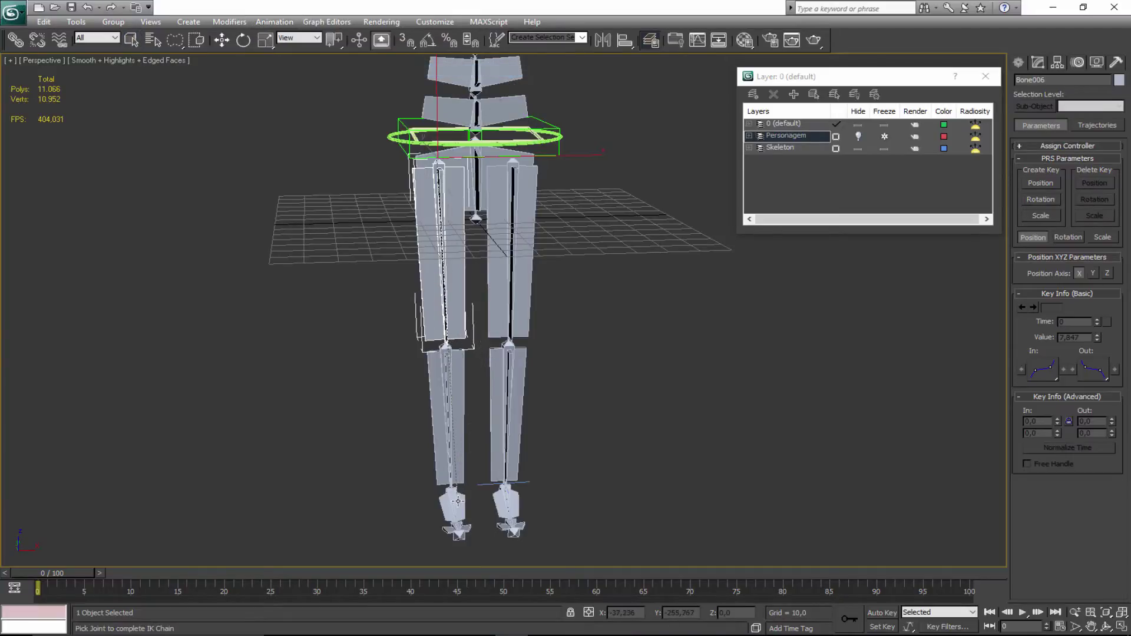
left_click(454, 503)
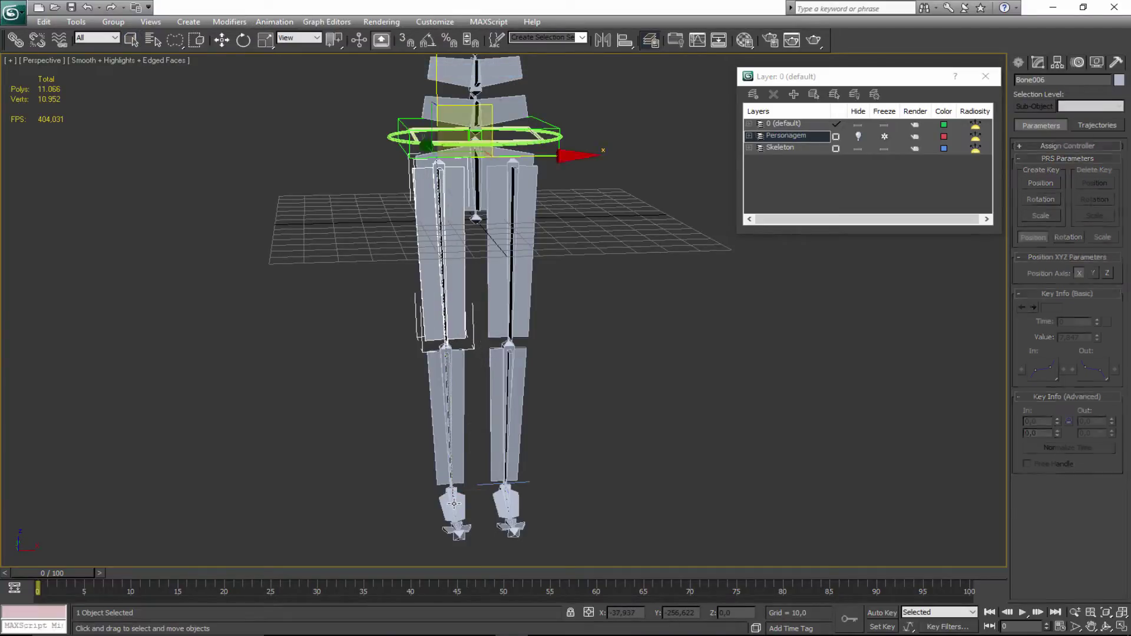
View the legs from the side, raise the second leg with its new IK chain, and undo the test move.
middle_click_drag(395, 312, 488, 234, "alt")
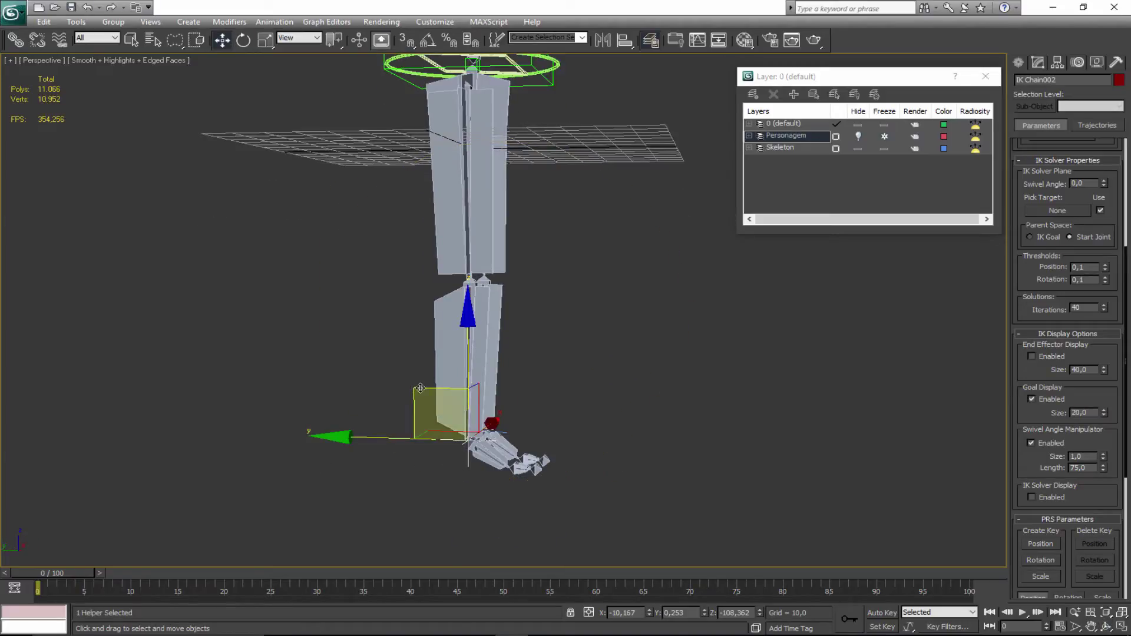
left_click(437, 317)
left_click(321, 412)
left_click(465, 464)
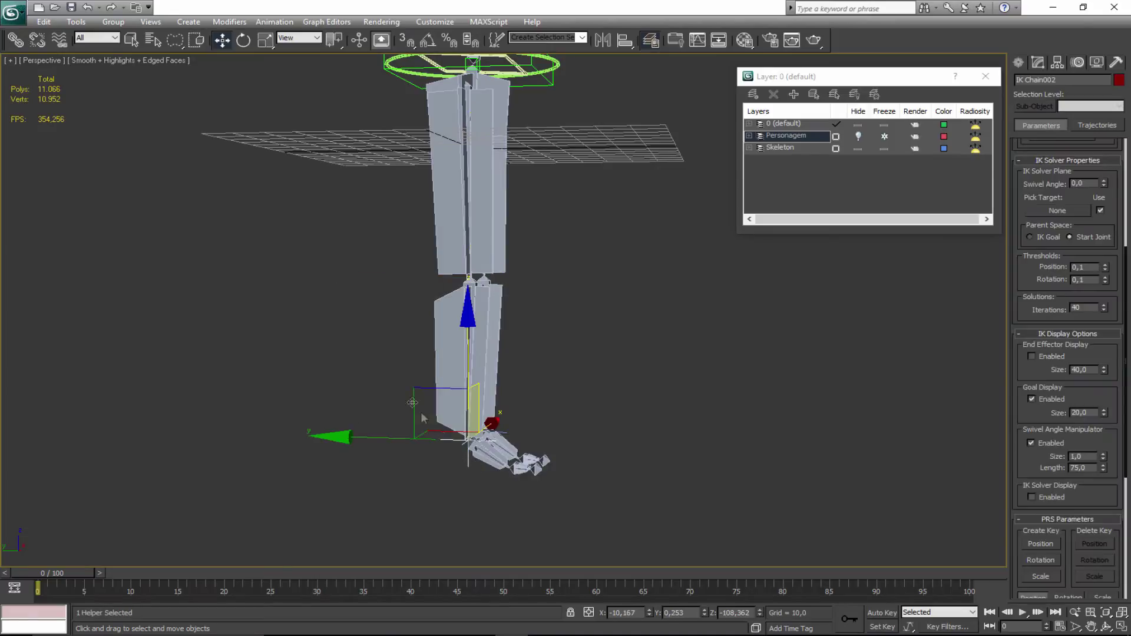
left_click_drag(416, 388, 478, 241)
key("ctrl+z")
Examine the complete skeleton, both leg IK chains and the feet up close from the side.
key("ctrl+r")
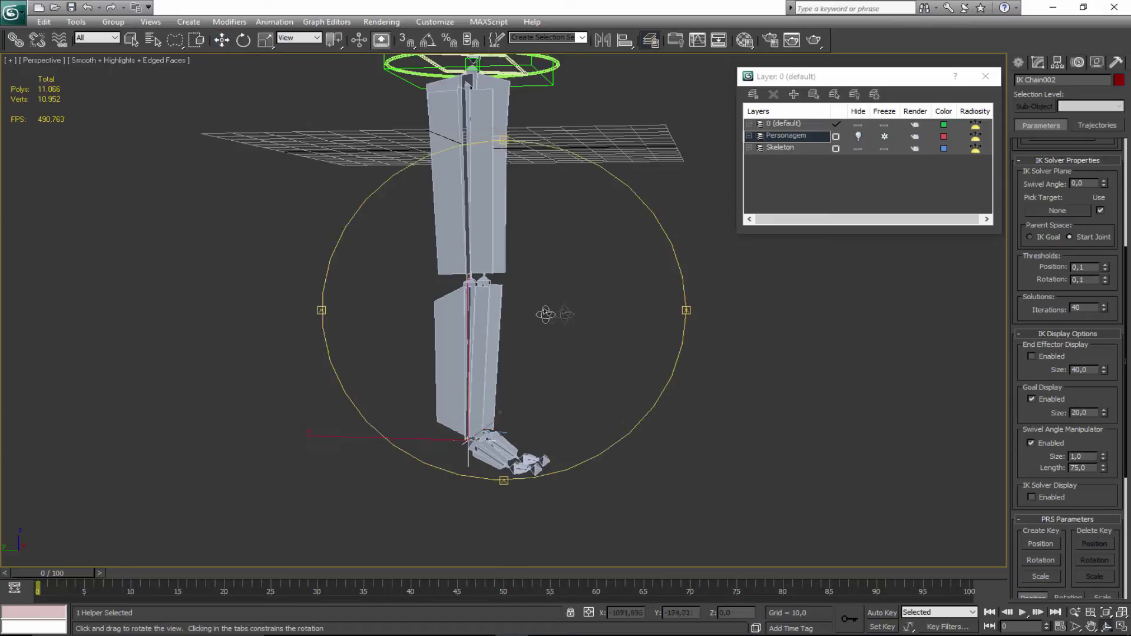
left_click_drag(566, 313, 434, 314)
middle_click_drag(468, 341, 489, 378)
middle_click_drag(498, 311, 513, 337)
left_click(510, 294)
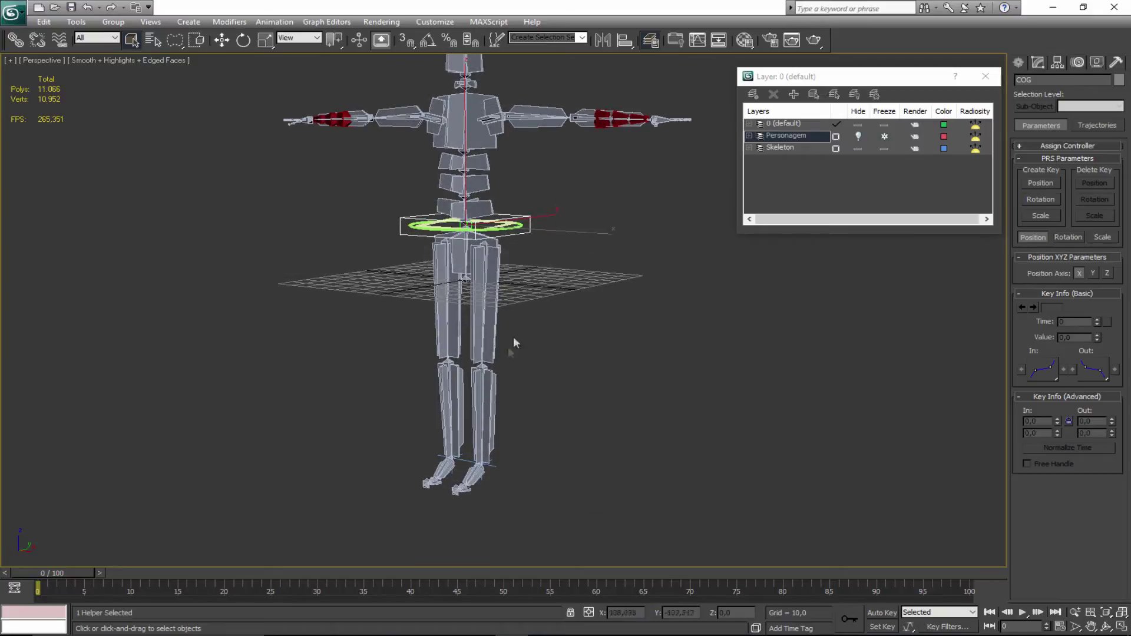
middle_click_drag(504, 385, 517, 421)
middle_click_drag(508, 367, 491, 444)
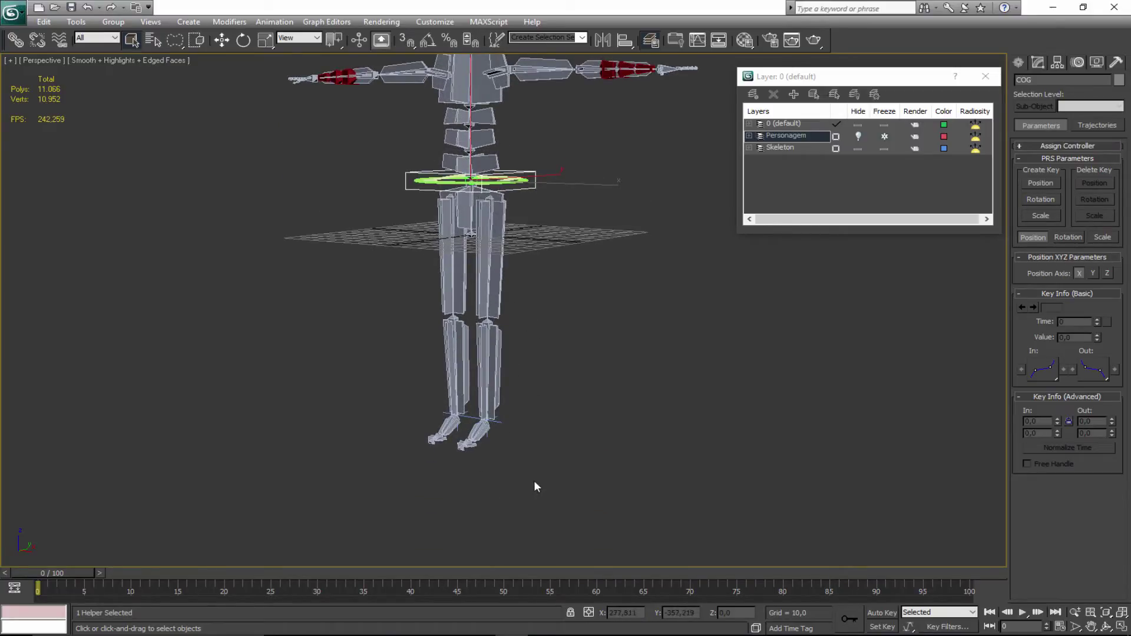
middle_click_drag(499, 449, 586, 372, "alt")
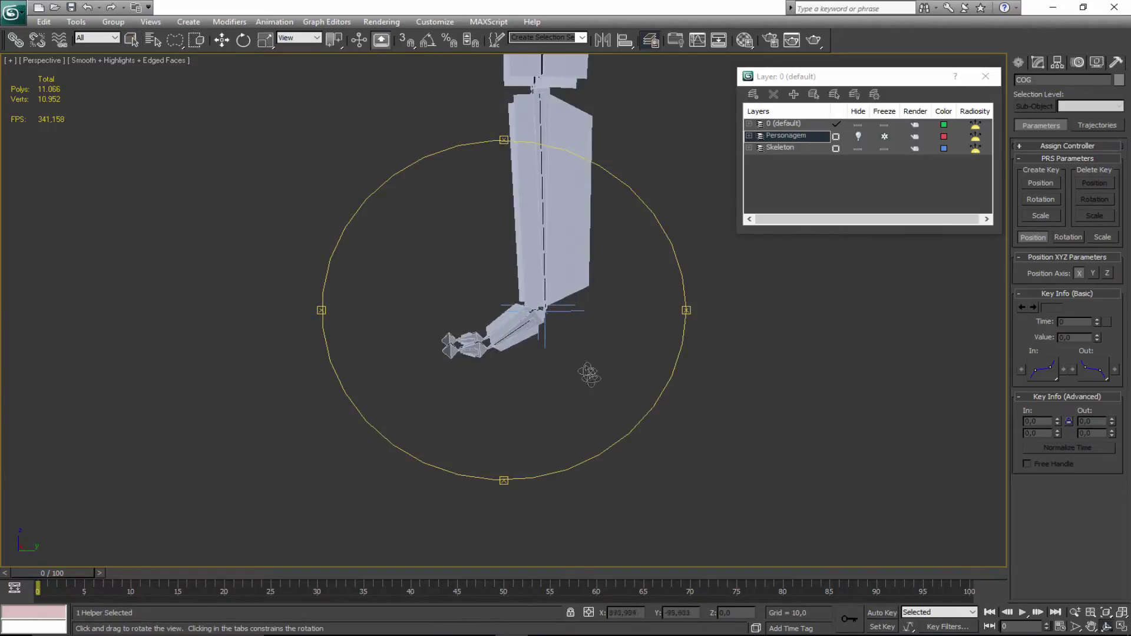
scroll(548, 385, "up", 5)
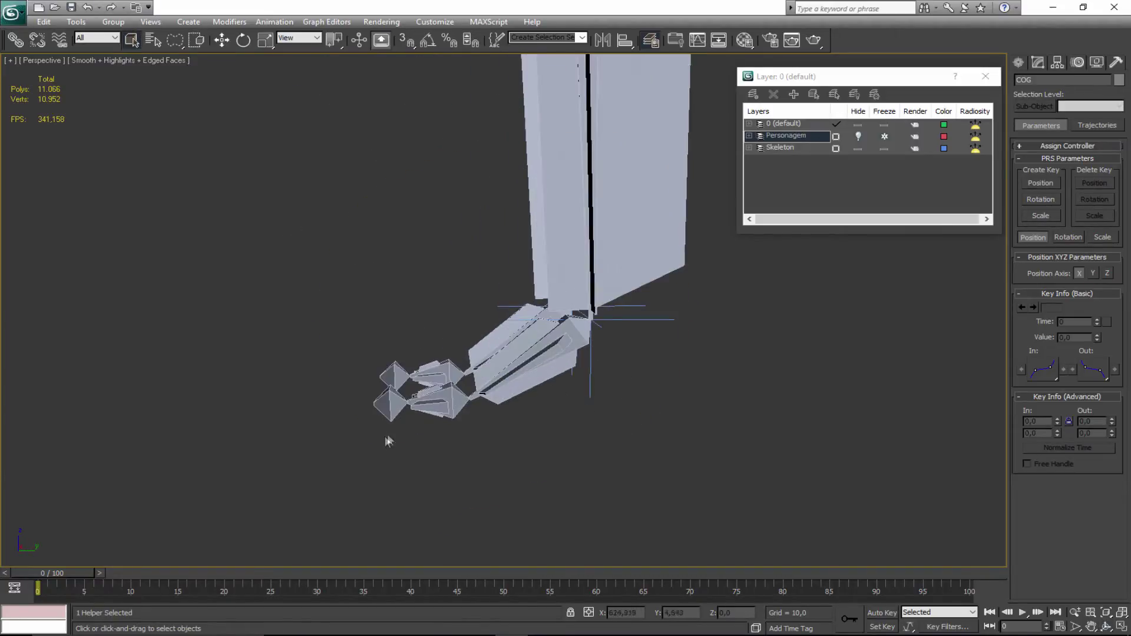
Test rotating the foot bone and the toe bone Bone004, and undo the last rotation.
left_click(518, 374)
key("e")
left_click_drag(527, 419, 566, 401)
left_click(446, 400)
left_click_drag(357, 348, 391, 320)
key("ctrl+z")
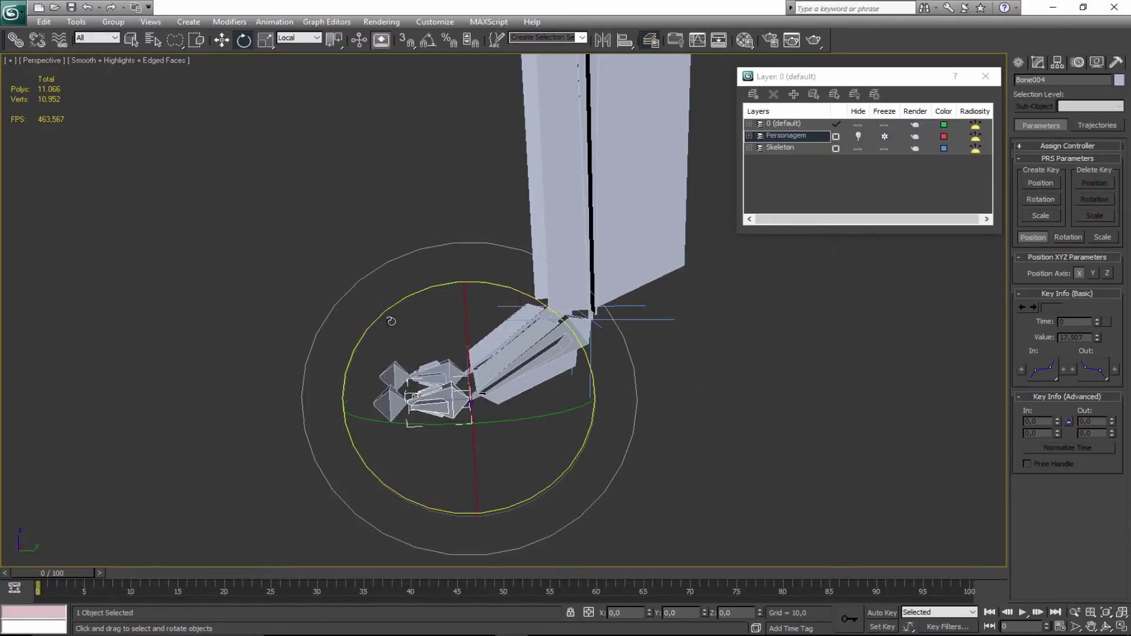
Try rotating the foot bone again and undo all test rotations on the foot.
left_click(491, 374)
left_click_drag(479, 358, 436, 327)
left_click(443, 358)
key("ctrl+z")
key("ctrl+z")
key("ctrl+z")
key("Page_Down")
key("q")
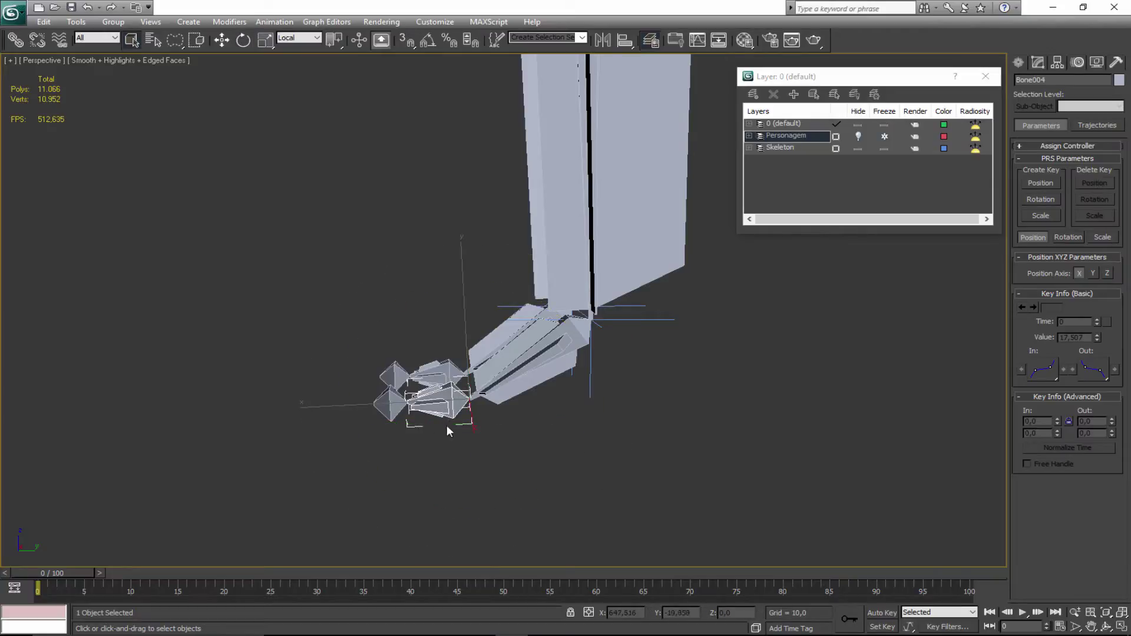
Examine the foot bone Bone003, the ankle IK chain and the toe bone Bone004 by selecting each of them.
left_click(511, 364)
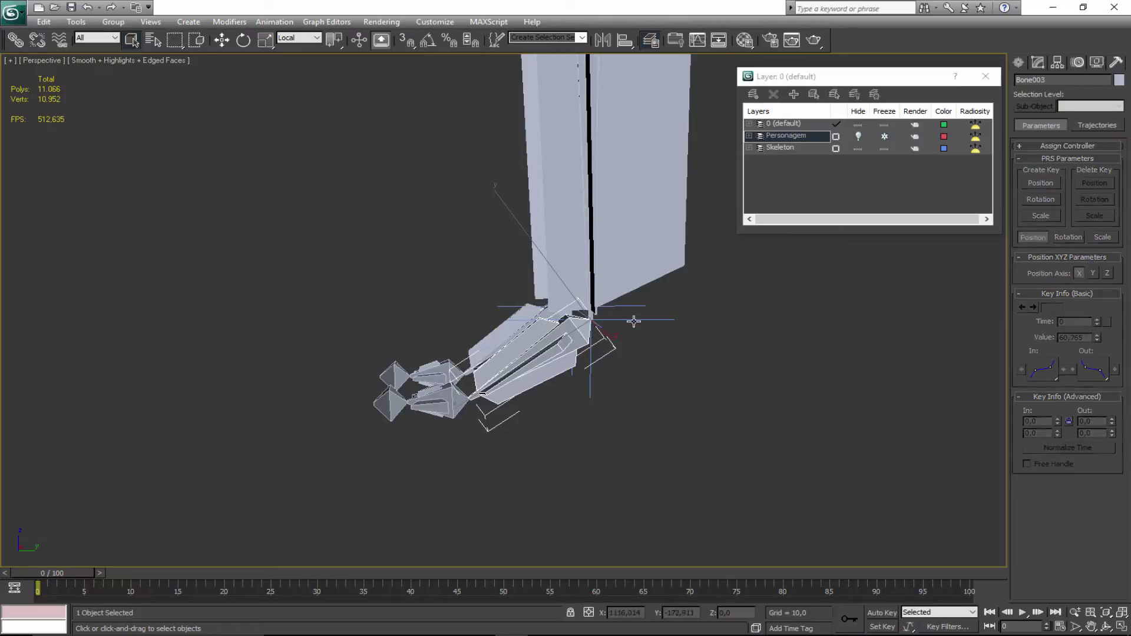
left_click(633, 321)
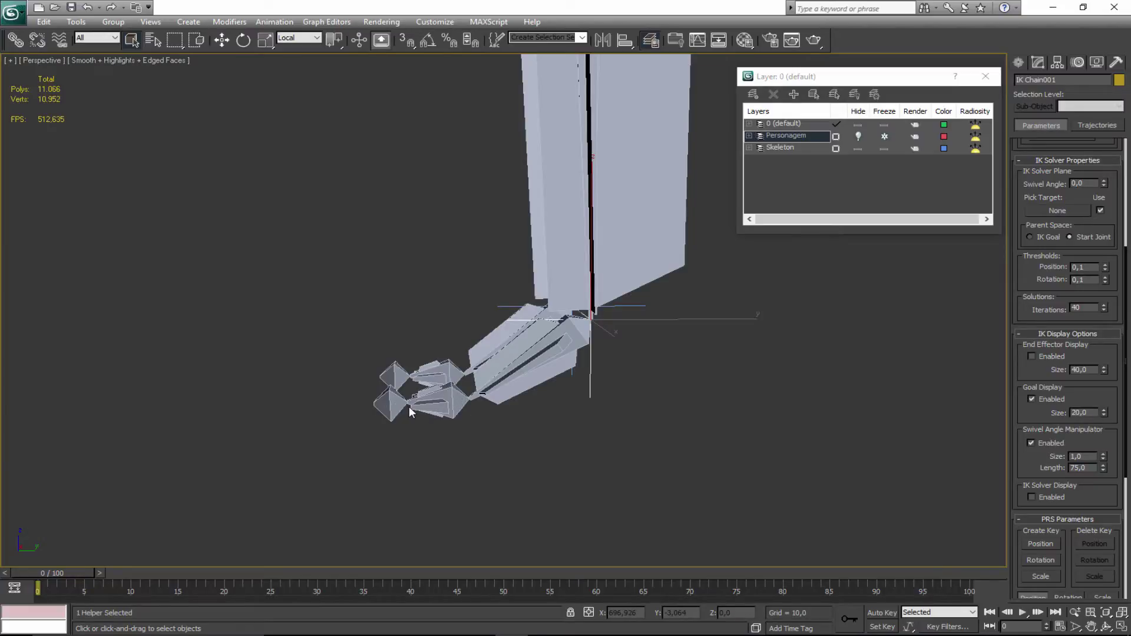
mouse_move(500, 383)
middle_mouse_down()
mouse_move(513, 411)
mouse_move(521, 392)
mouse_move(499, 367)
middle_mouse_up()
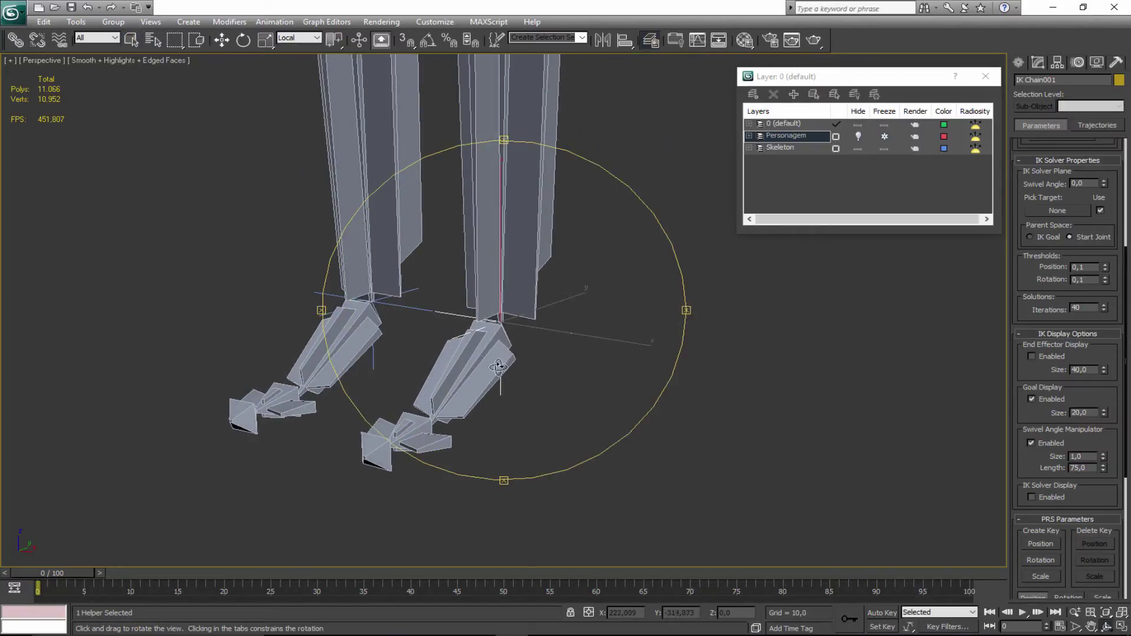
left_click(481, 352)
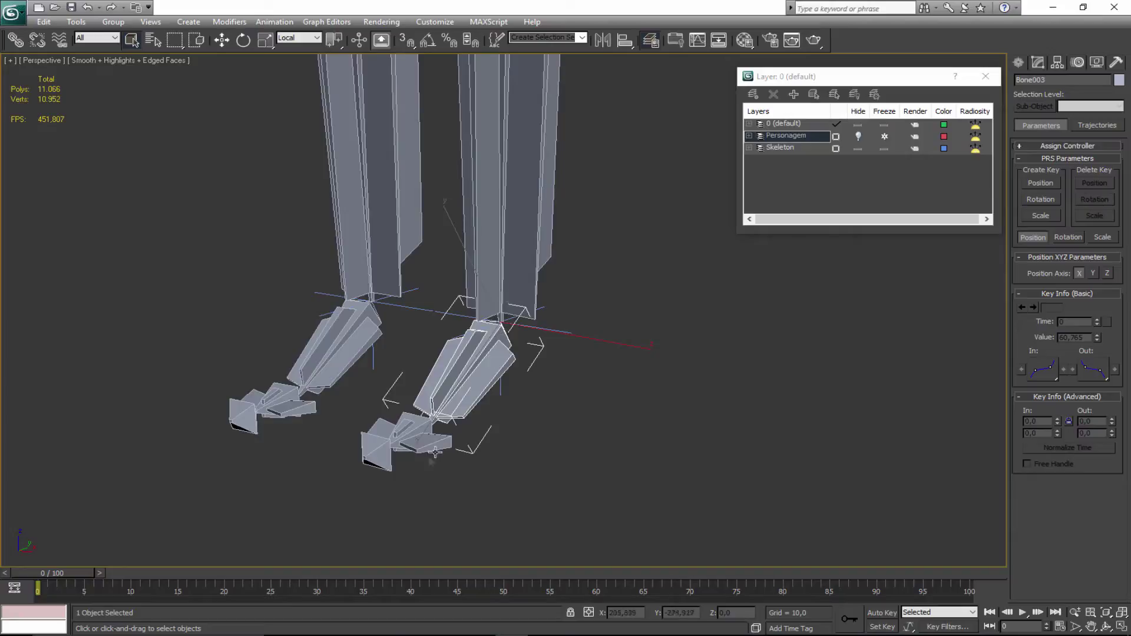
scroll(457, 377, "down", 2)
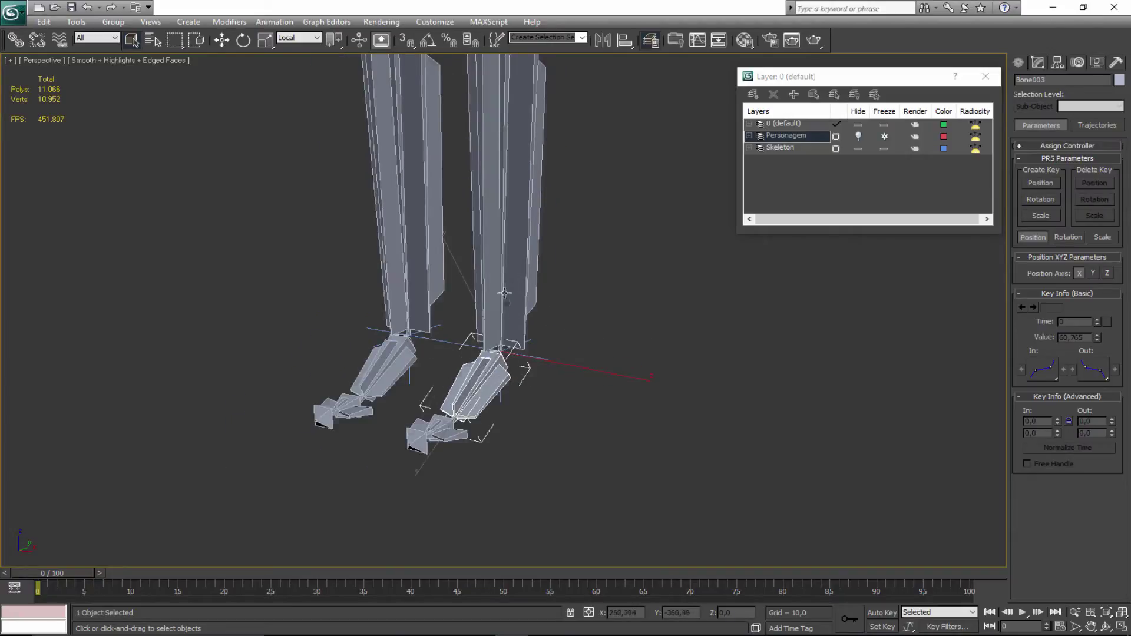
middle_click_drag(505, 293, 522, 323)
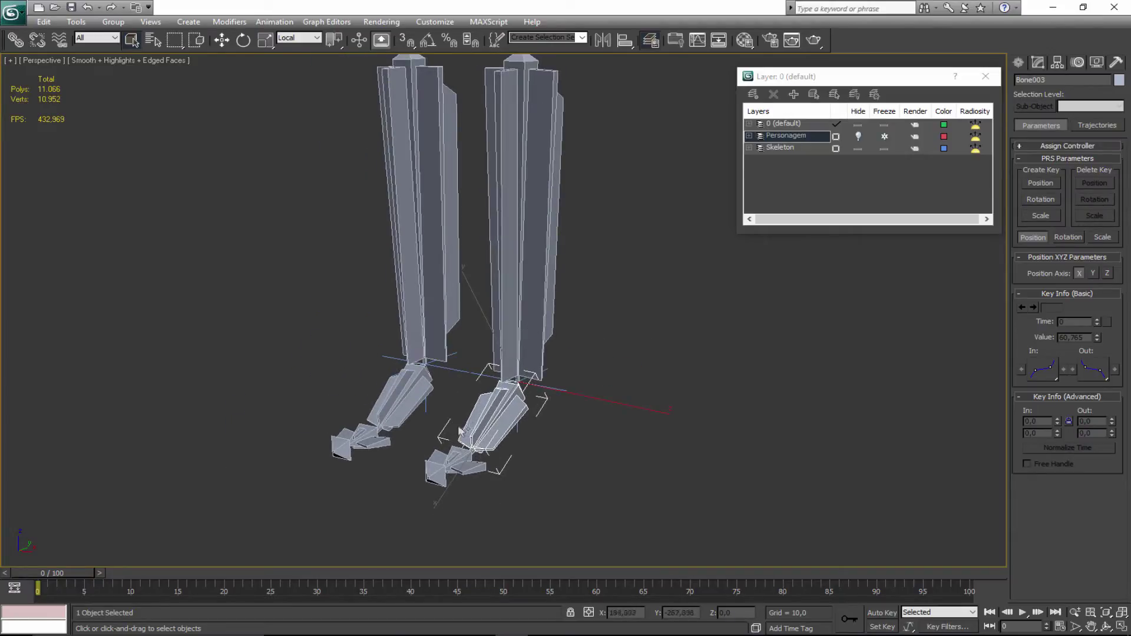
left_click(556, 390)
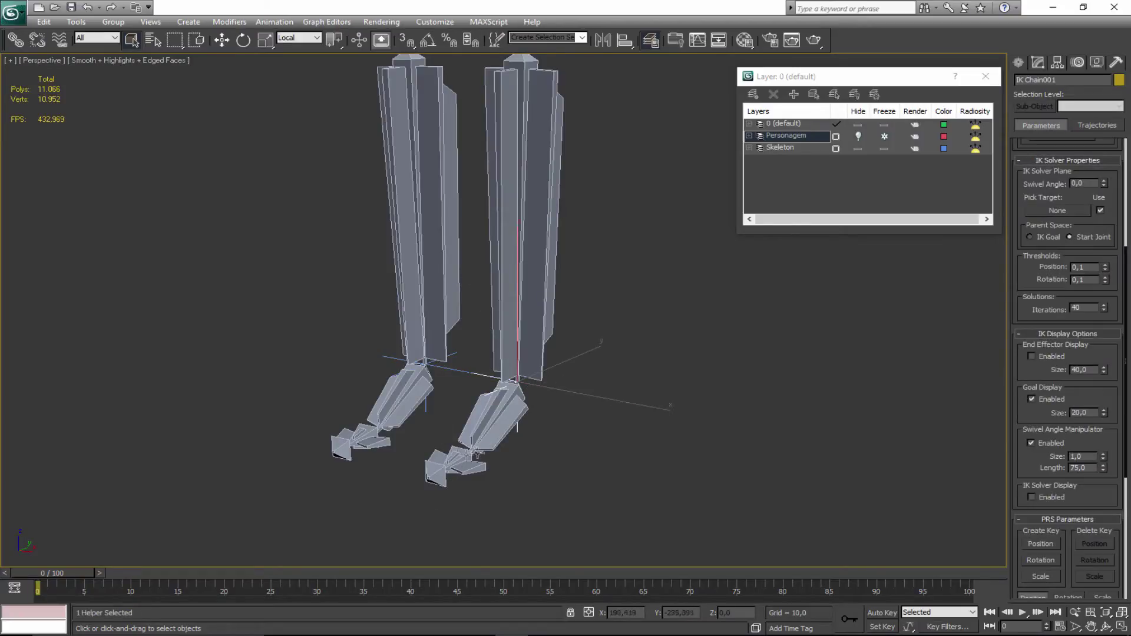
left_click(475, 439)
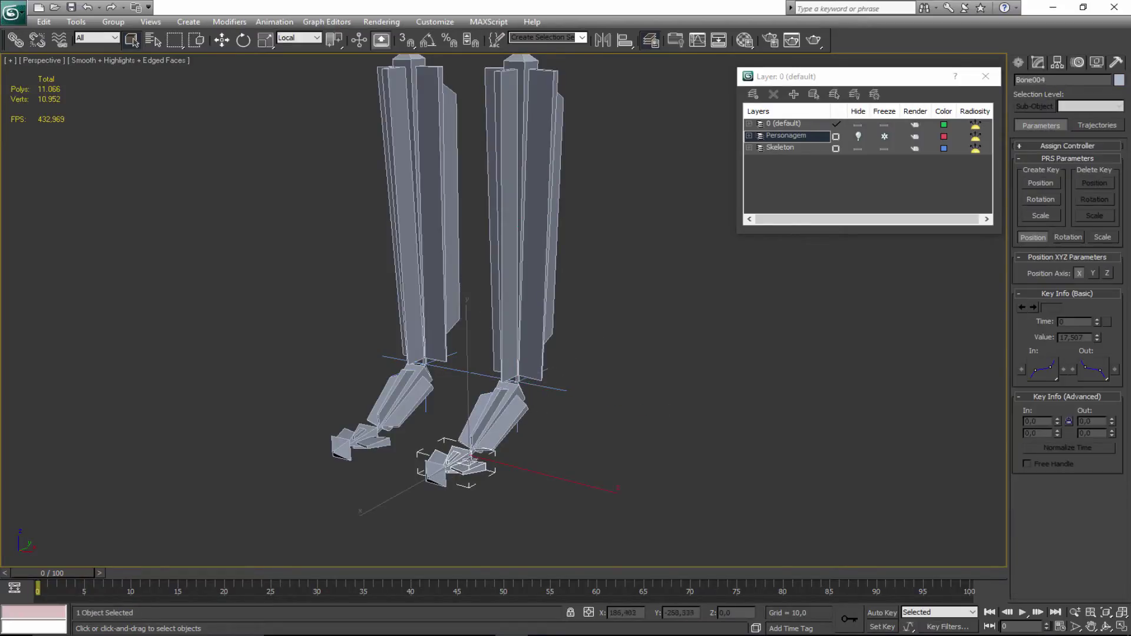
Create an HI Solver IK chain from foot bone Bone003 to toe bone Bone004 and set its goal display size to 10.
middle_click_drag(480, 448, 438, 355, "alt")
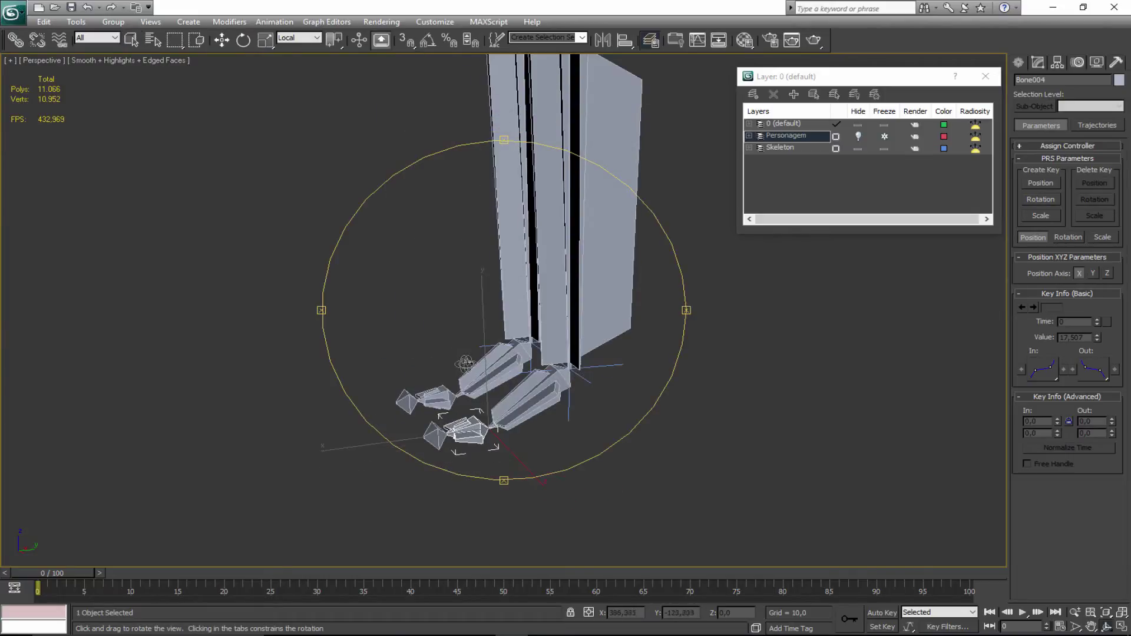
scroll(490, 452, "up", 2)
left_click(513, 454)
left_click(513, 454)
middle_click_drag(512, 454, 506, 407)
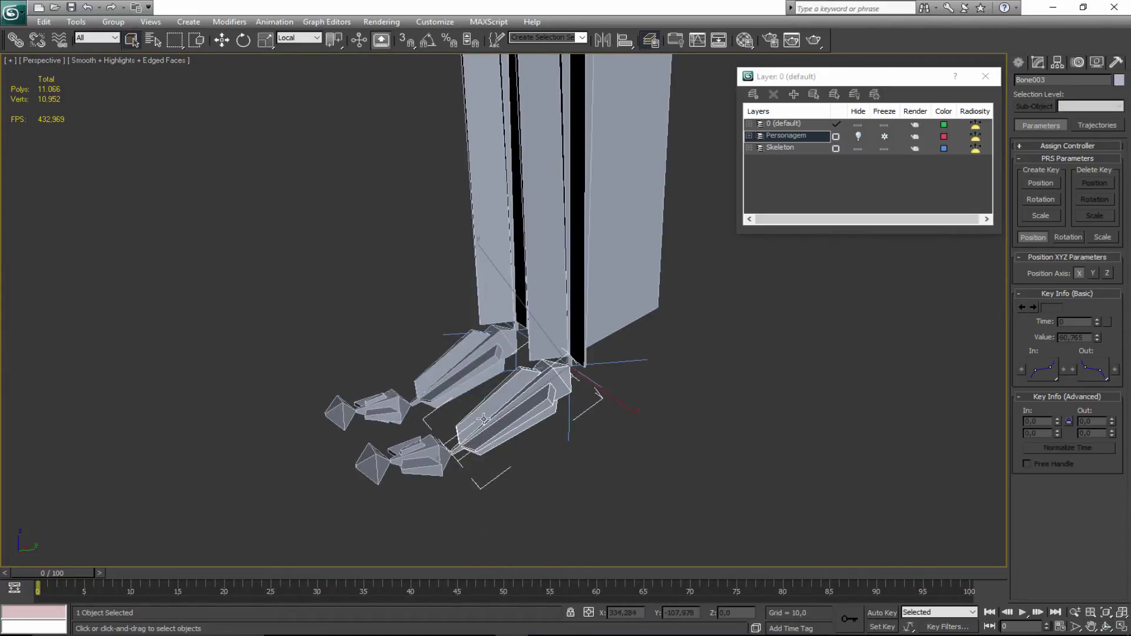
left_click(284, 23)
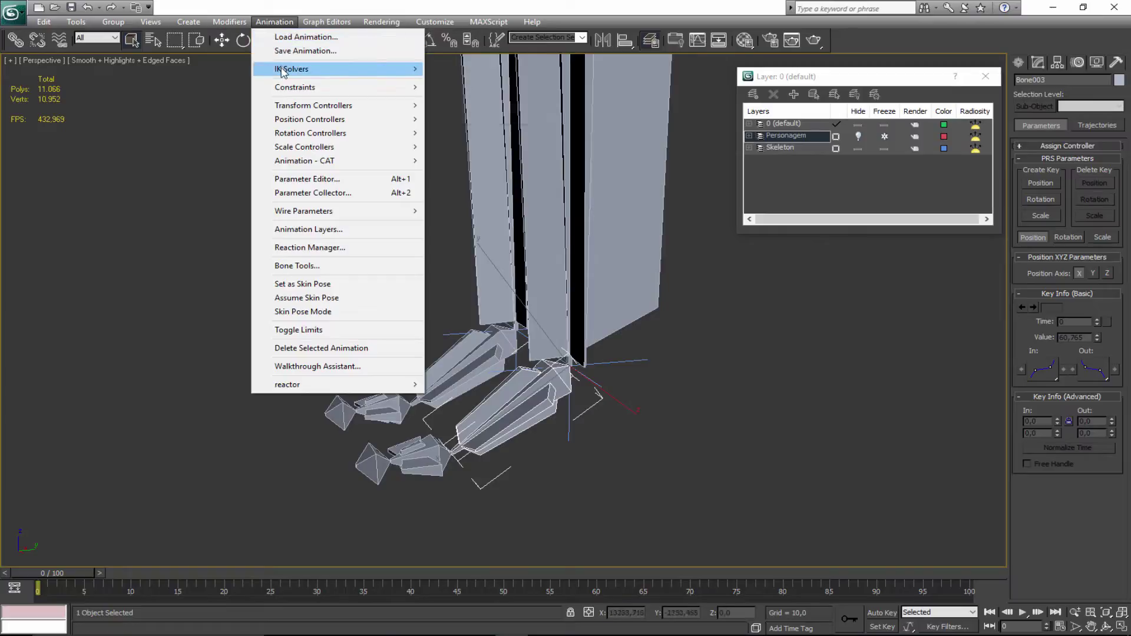
mouse_move(412, 69)
left_click(456, 69)
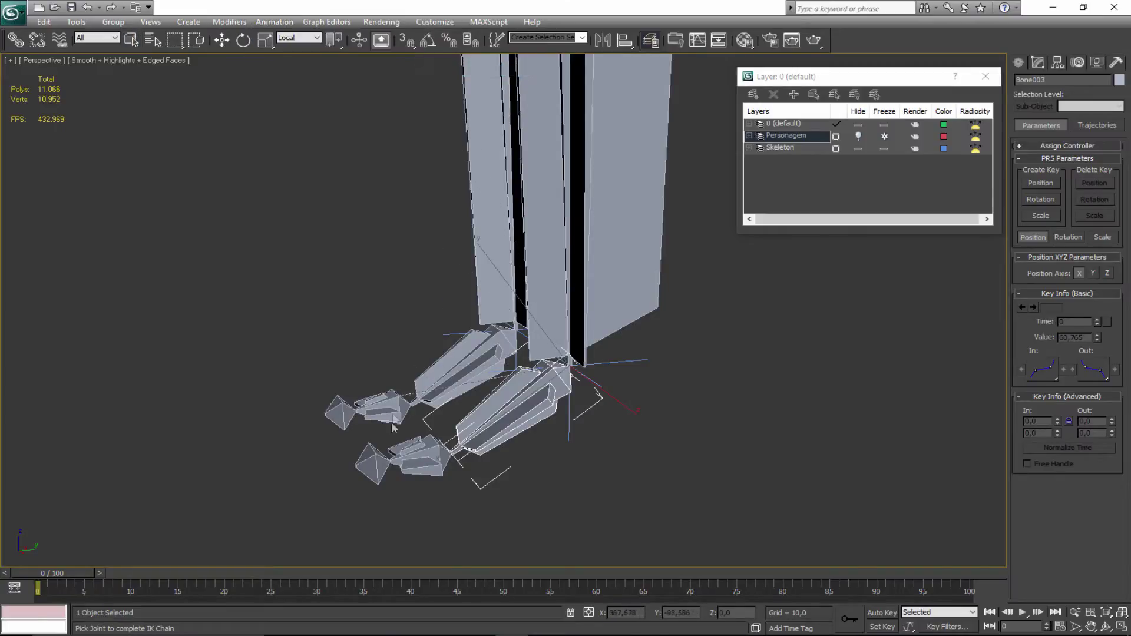
left_click(426, 454)
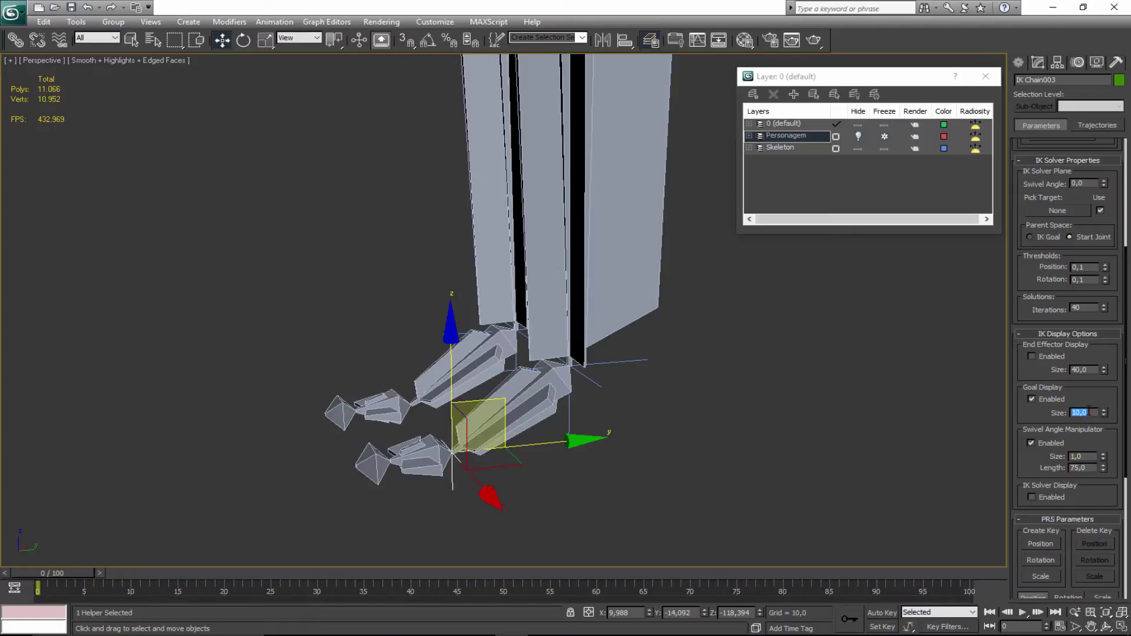
left_click(785, 480)
Create an HI Solver IK chain from the toe bone Bone004 to the toe-tip bone Bone005.
middle_click_drag(409, 455, 444, 431)
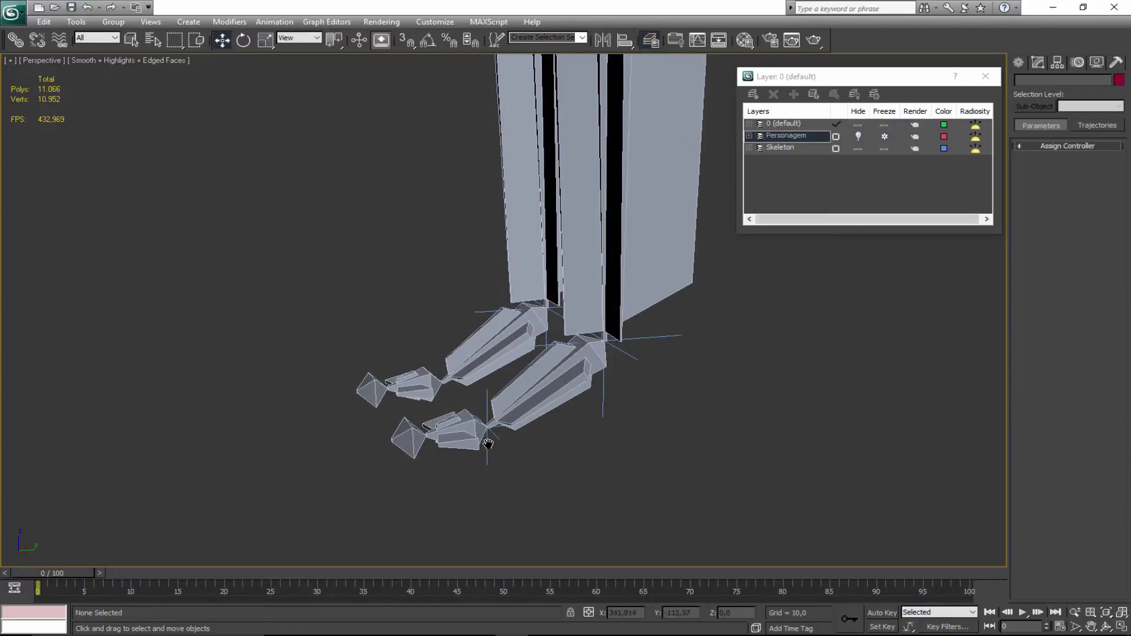
left_click(457, 428)
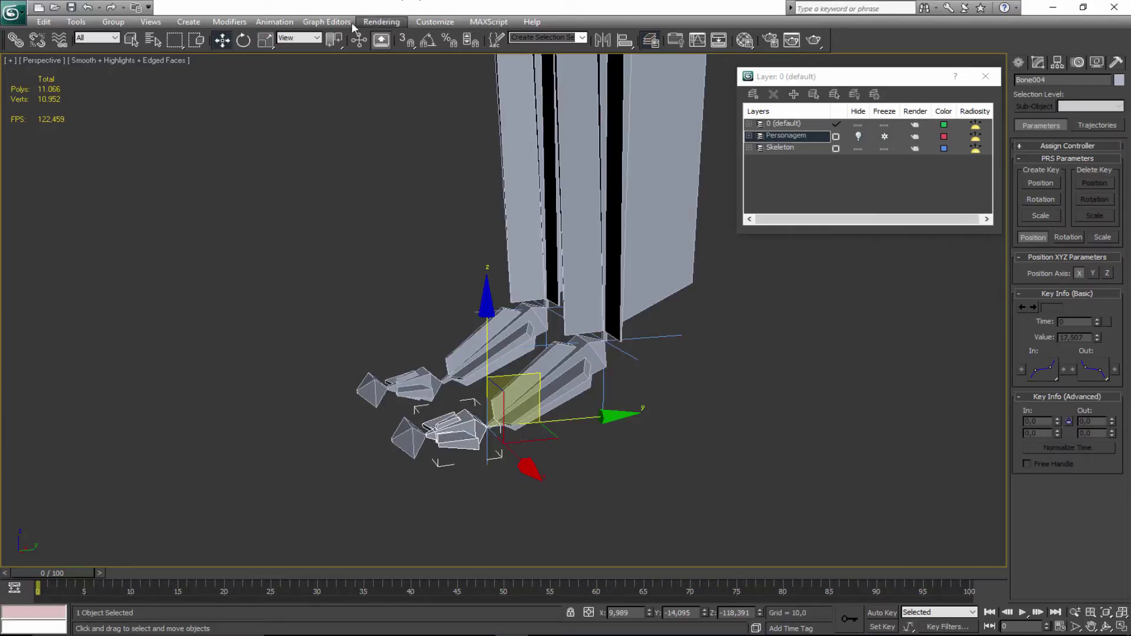
left_click(405, 442)
left_click(366, 392)
left_click(402, 446)
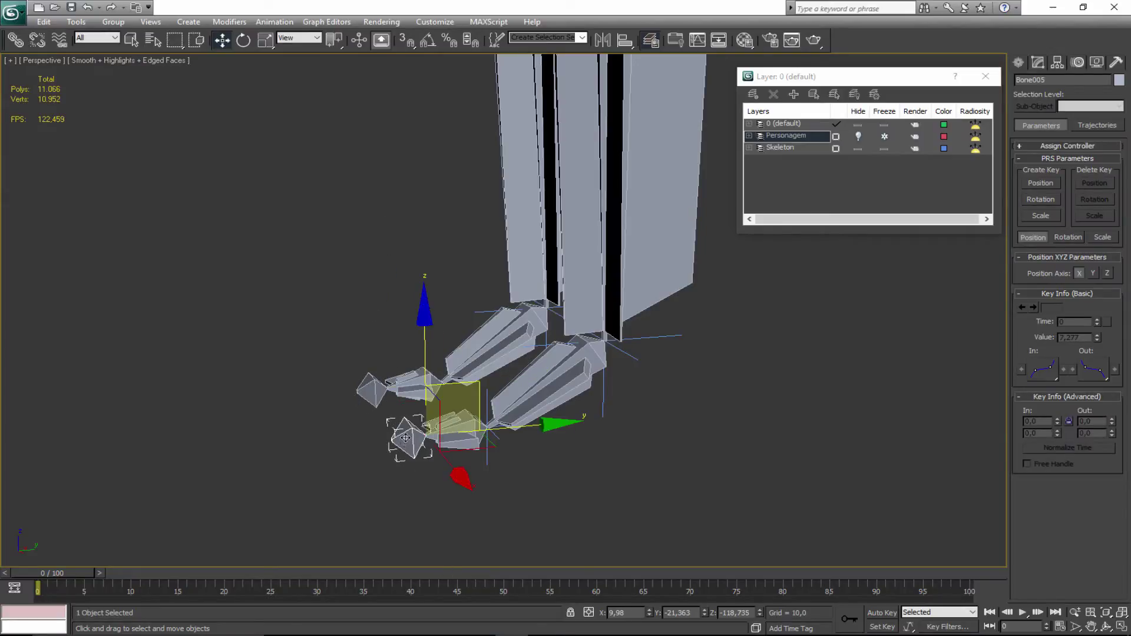
key("q")
left_click(449, 411)
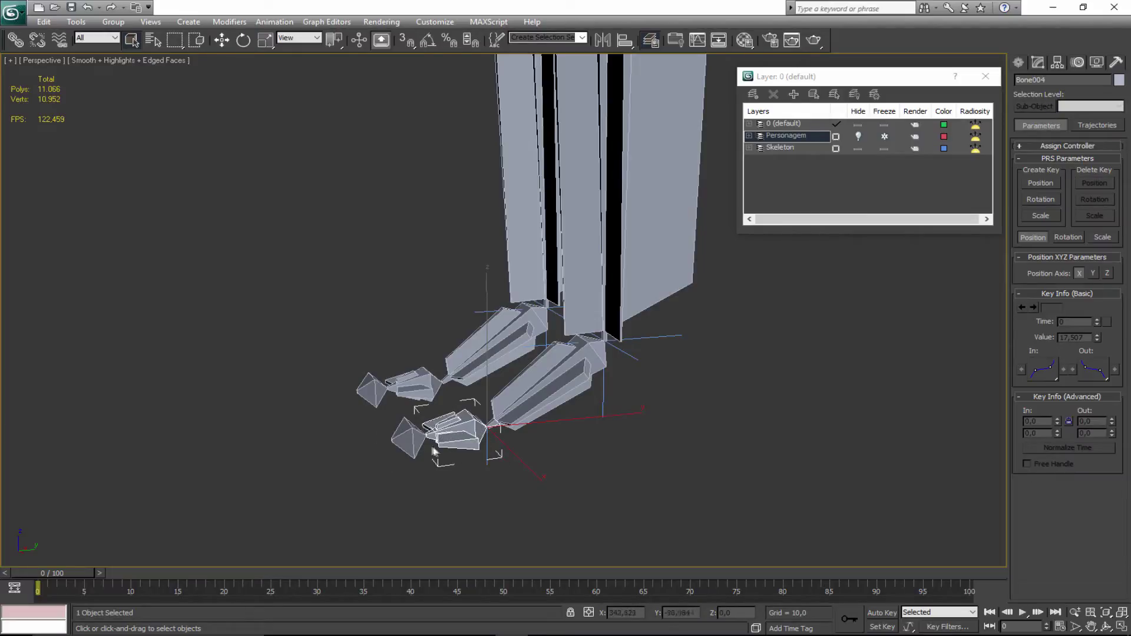
left_click(271, 22)
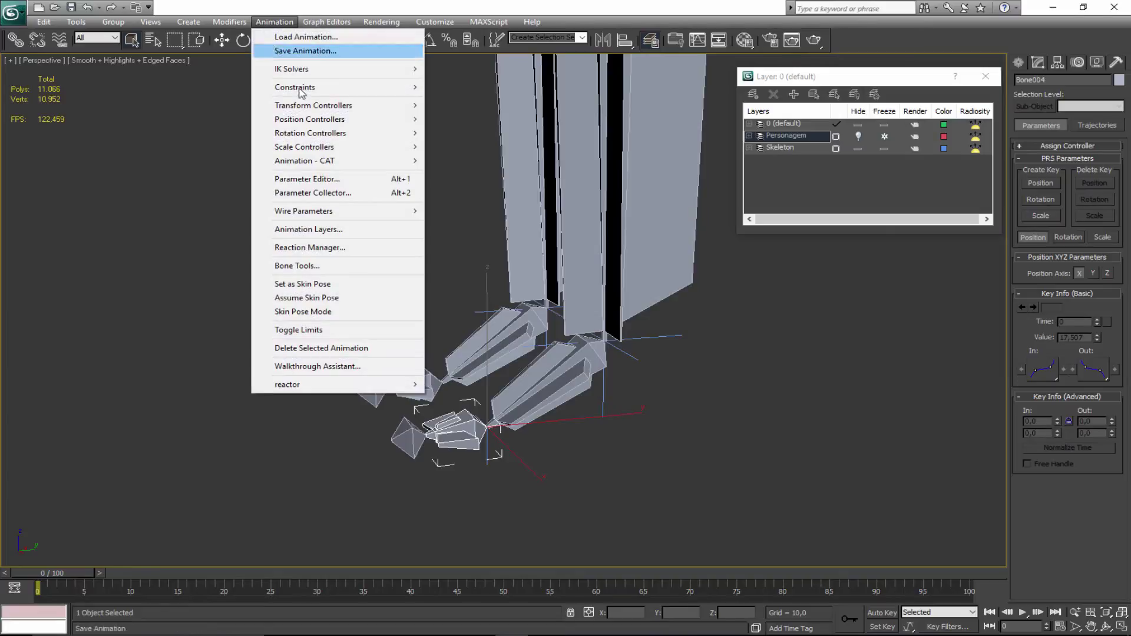
mouse_move(331, 70)
left_click(459, 69)
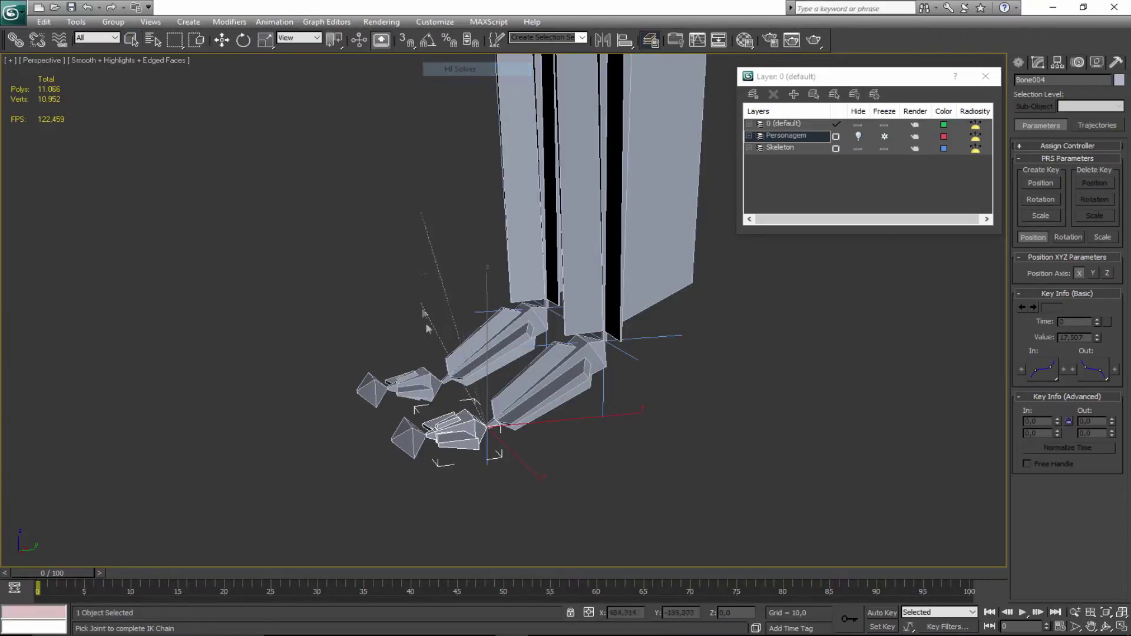
left_click(411, 428)
middle_click_drag(524, 476, 495, 440)
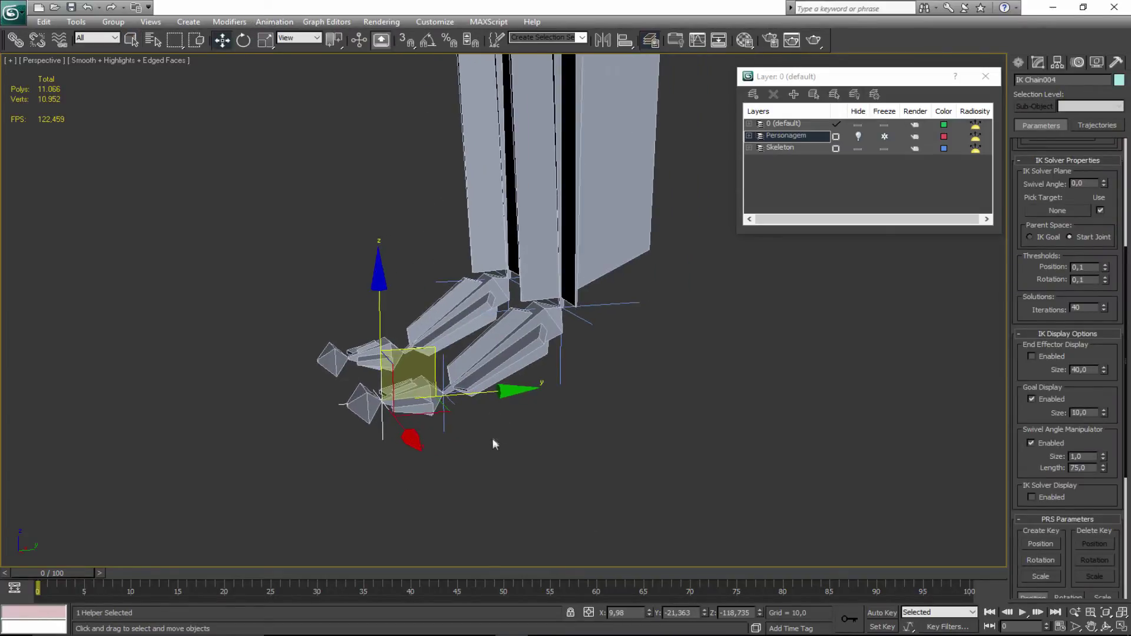
Create an HI Solver IK chain from the other foot's bone Bone008 to its toe bone, and select the toe bone Bone009.
key("q")
left_click(437, 330)
middle_click_drag(428, 457, 477, 516)
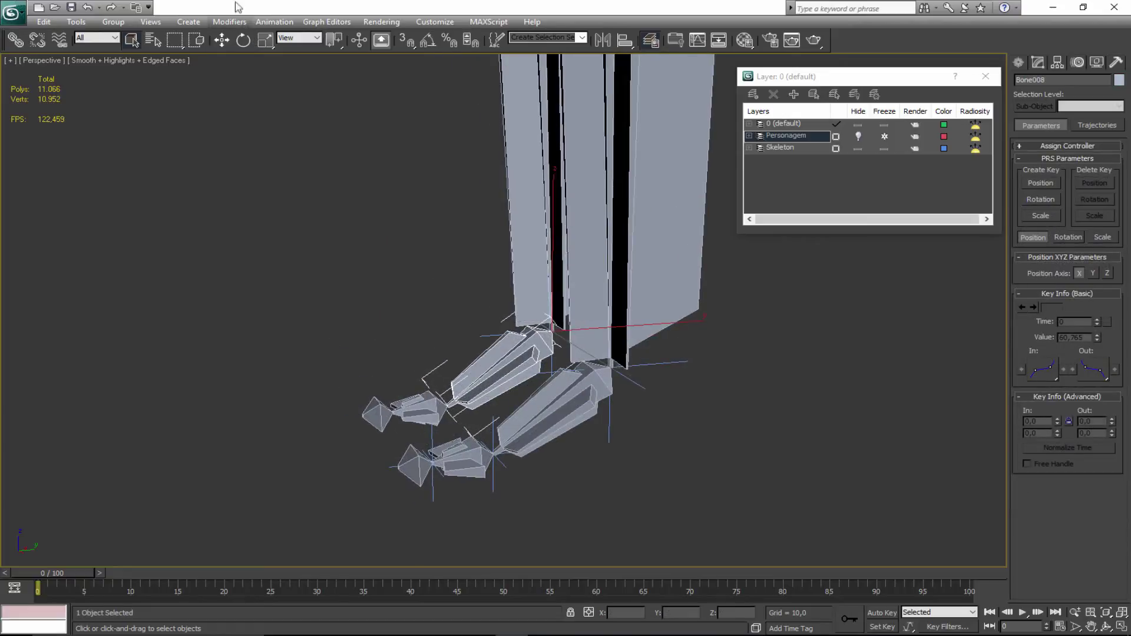
left_click(272, 21)
mouse_move(324, 70)
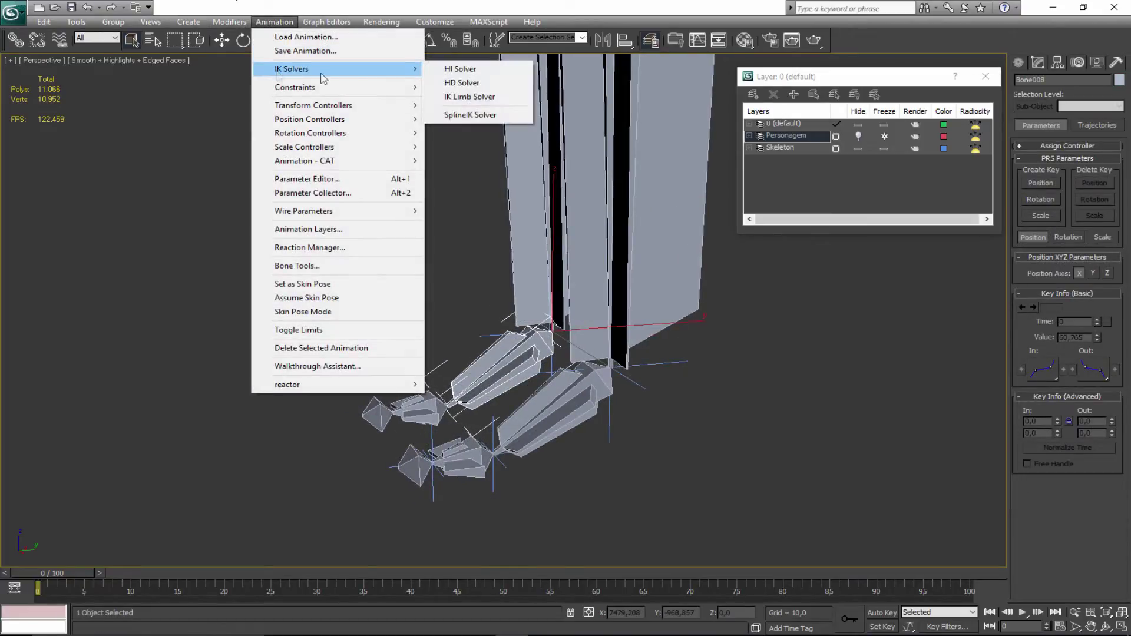
left_click(481, 75)
left_click(406, 415)
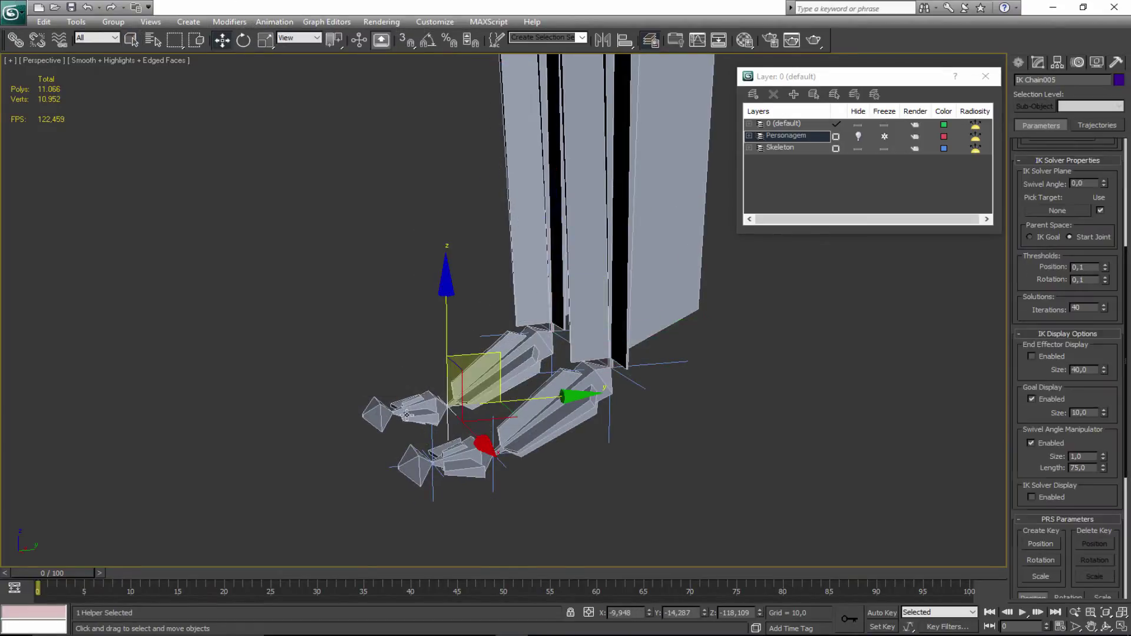
left_click(365, 307)
left_click(419, 403)
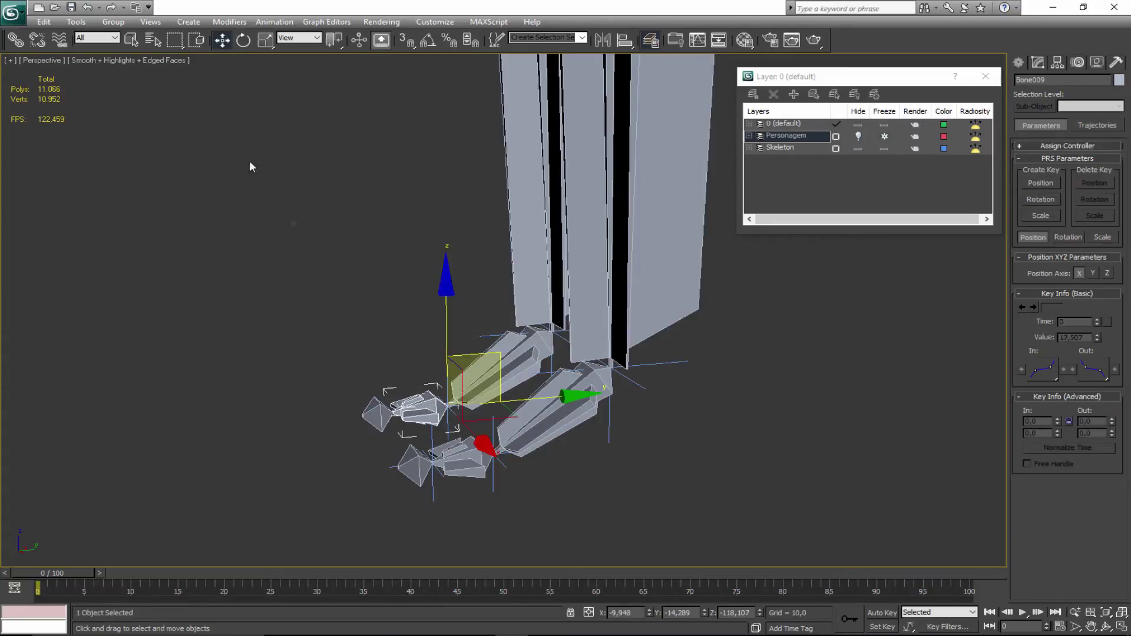
left_click(274, 22)
mouse_move(328, 69)
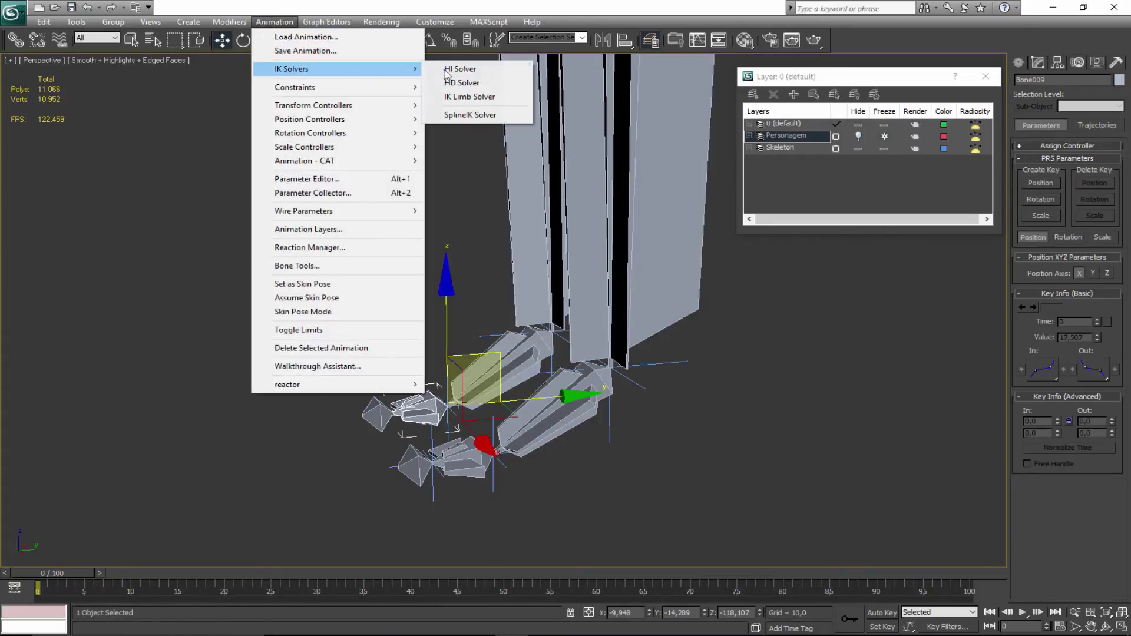
left_click(459, 69)
right_click(387, 342)
key("q")
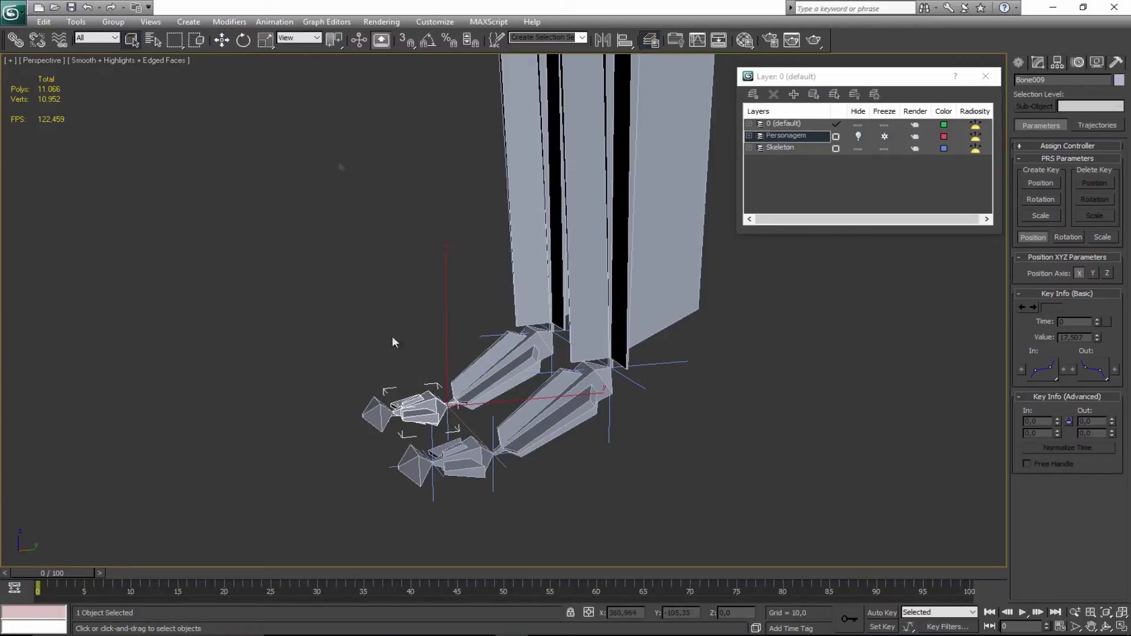
Create an HI Solver IK chain from the toe bone Bone009 to the tip bone at its end.
left_click(273, 22)
mouse_move(384, 75)
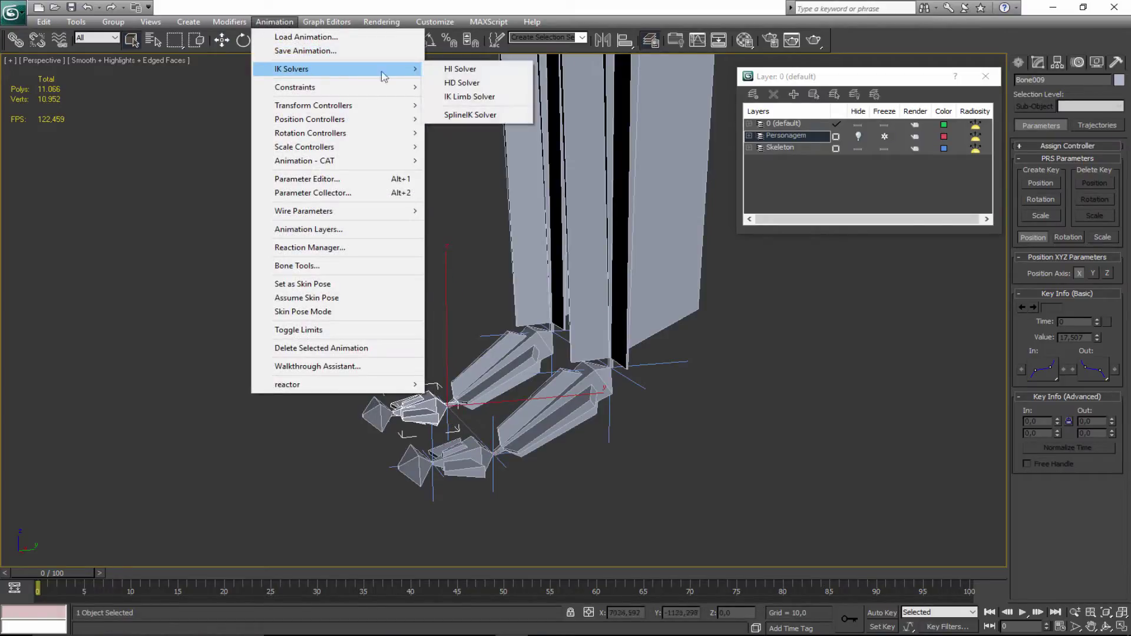
left_click(460, 69)
left_click(359, 404)
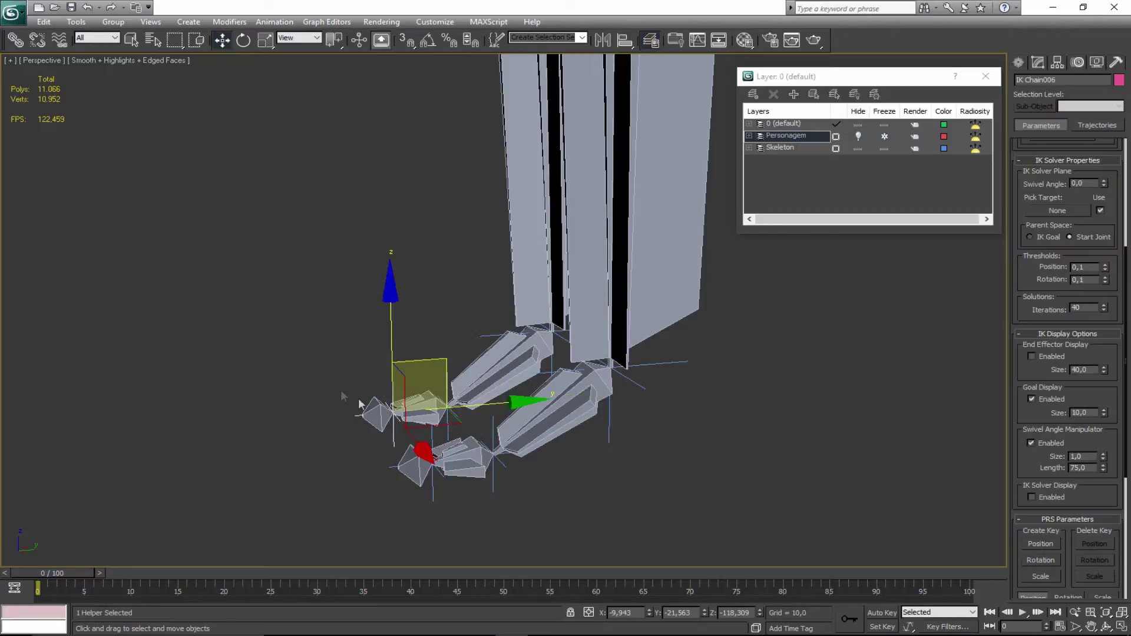
left_click(222, 263)
Test rotating and moving the ball-of-foot goal IK Chain003, and undo the test transforms.
middle_click_drag(330, 327, 412, 390, "alt")
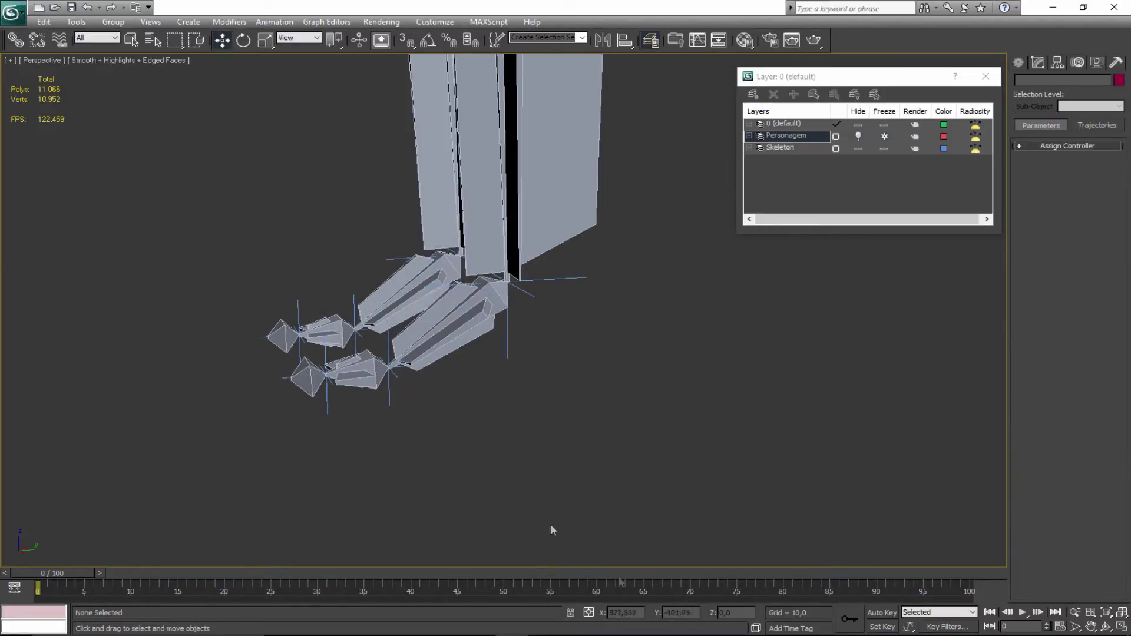
middle_click_drag(523, 488, 434, 425, "alt")
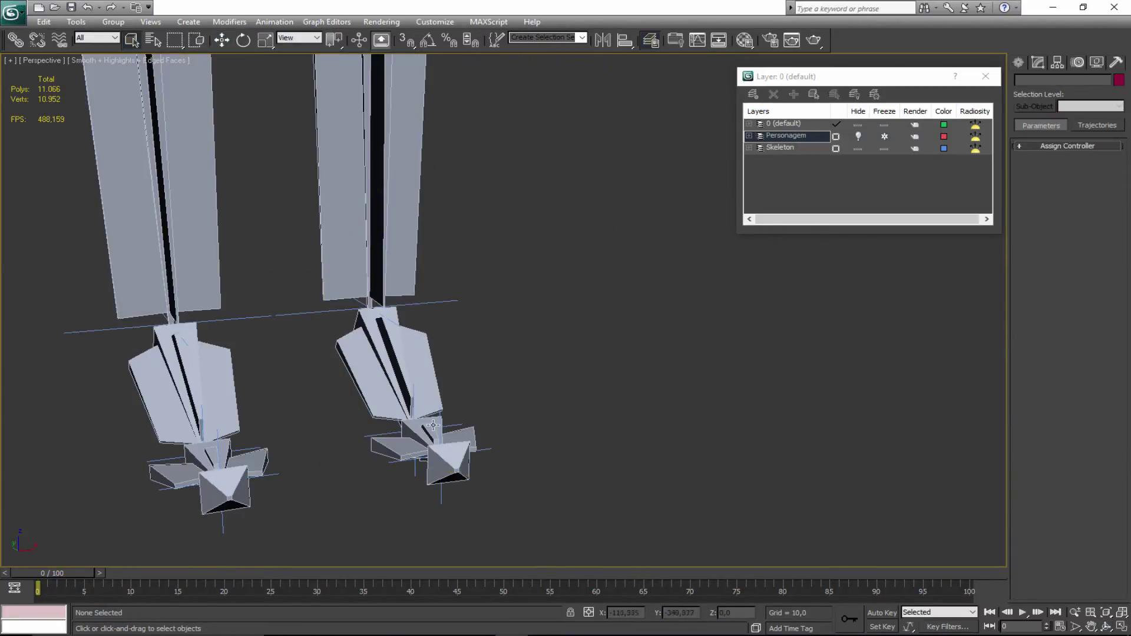
left_click(452, 426)
key("e")
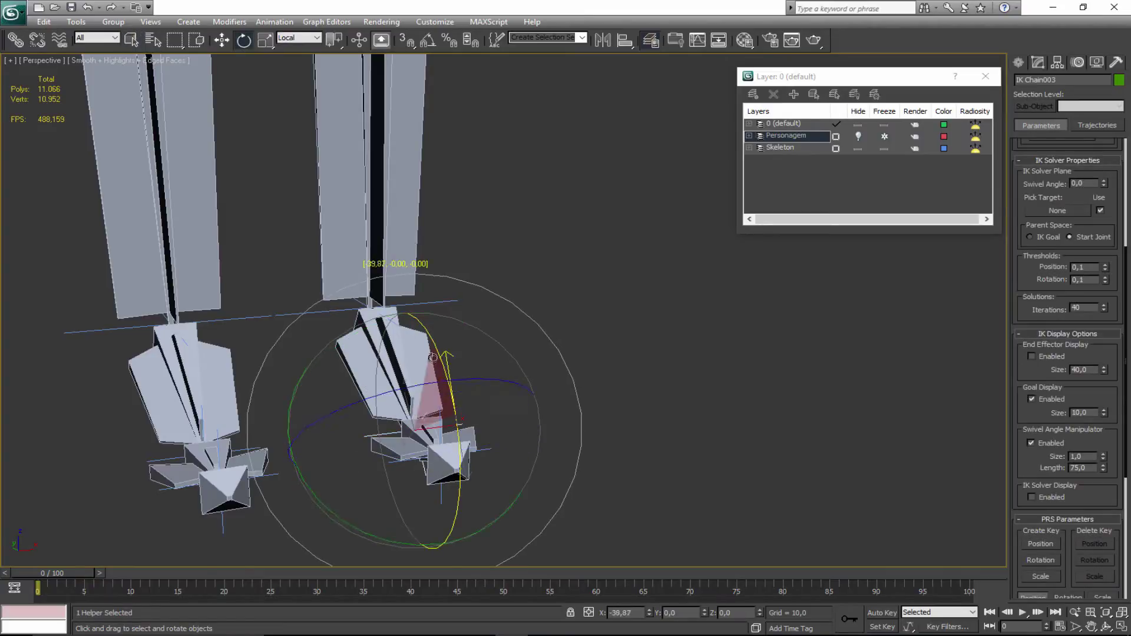
key("w")
middle_click_drag(443, 420, 436, 323, "alt")
left_click_drag(436, 323, 449, 278)
key("e")
left_click_drag(316, 268, 545, 333)
key("ctrl+z")
Test rotating the ankle goal IK Chain001 and undo the rotation.
left_click(512, 334)
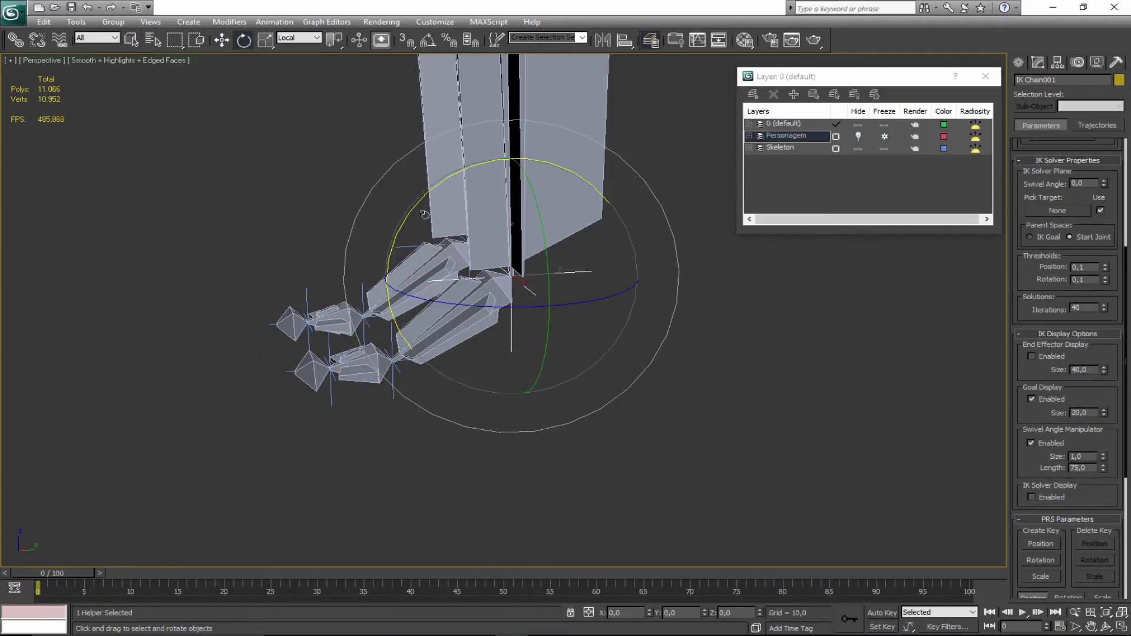
left_click_drag(408, 218, 450, 233)
key("ctrl+z")
key("q")
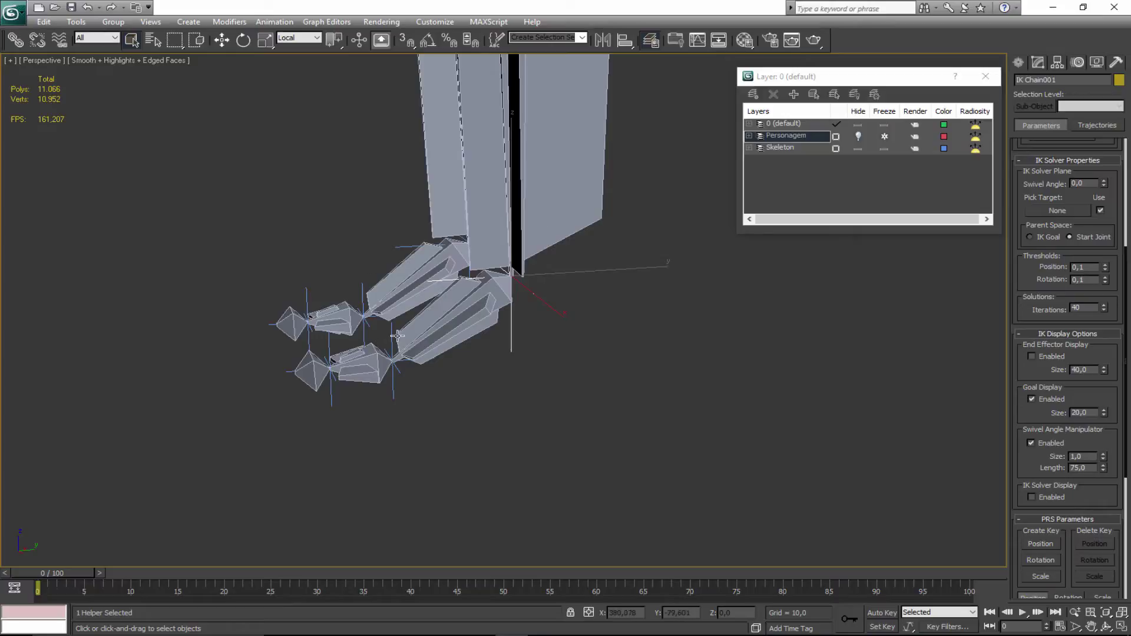
left_click(485, 306)
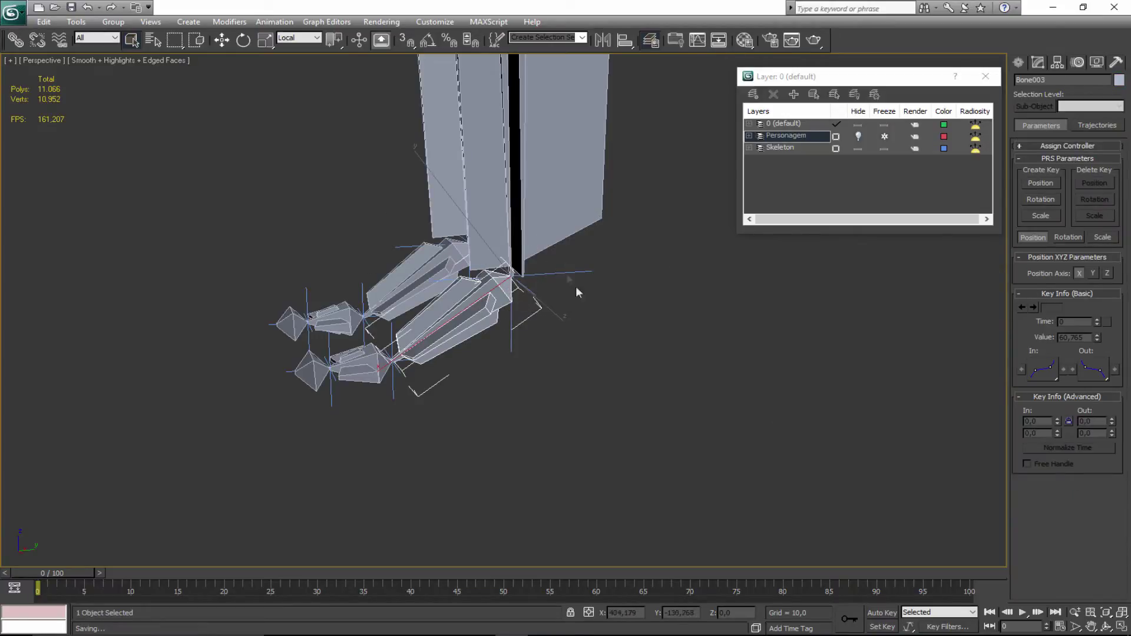
middle_click_drag(531, 349, 474, 365)
left_click(496, 462)
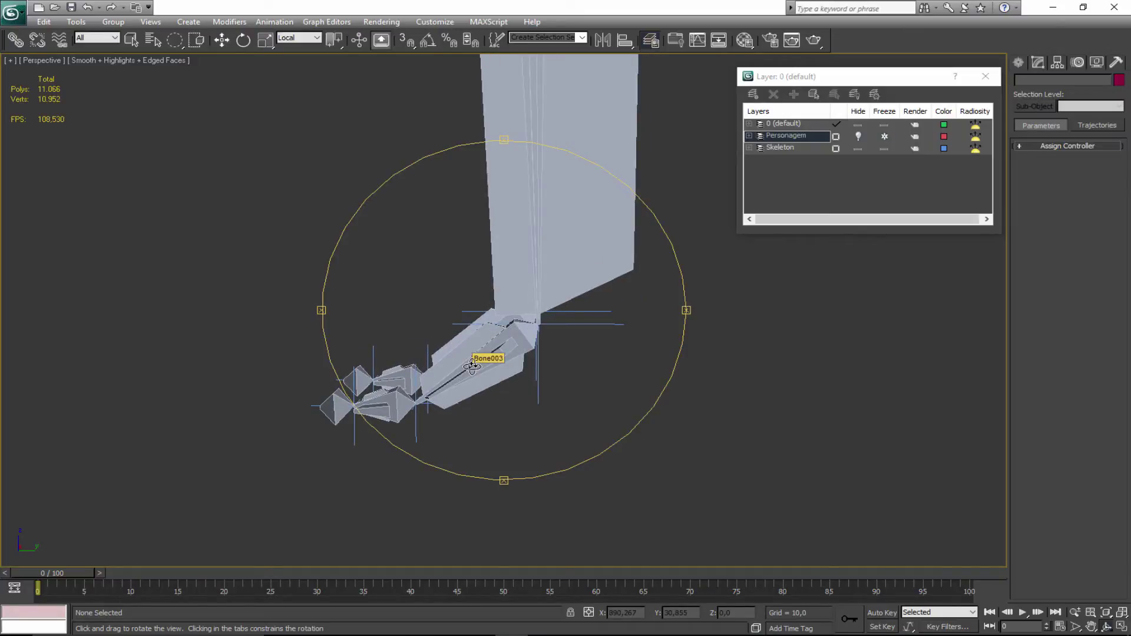
Show the feet in the Right view and unhide the Personagem layer.
middle_click_drag(471, 366, 473, 360, "alt")
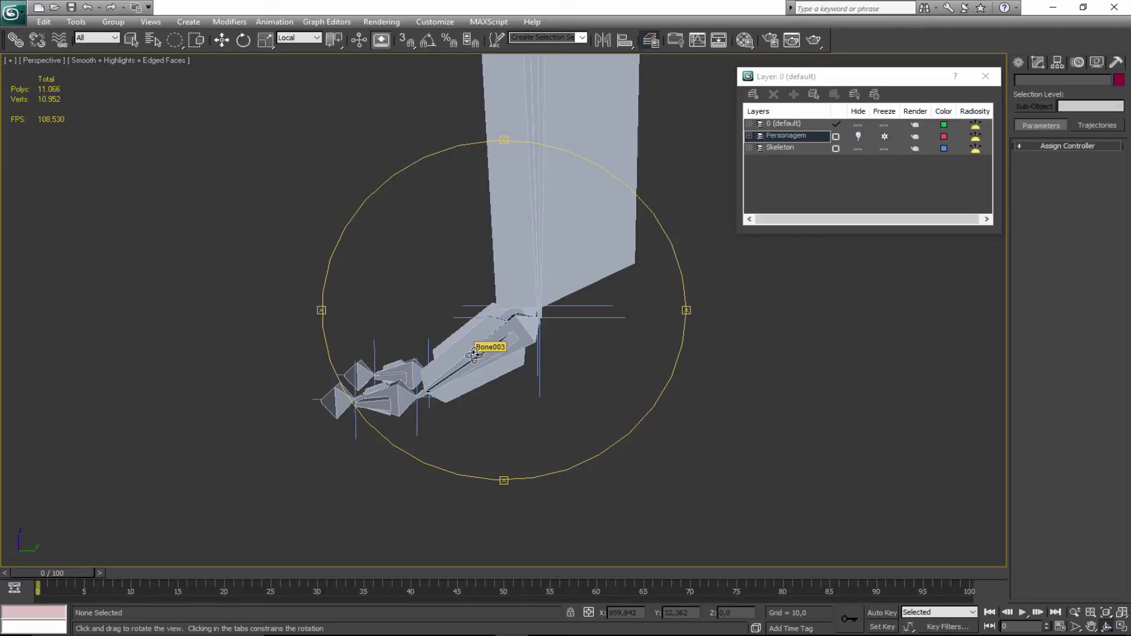
key("v")
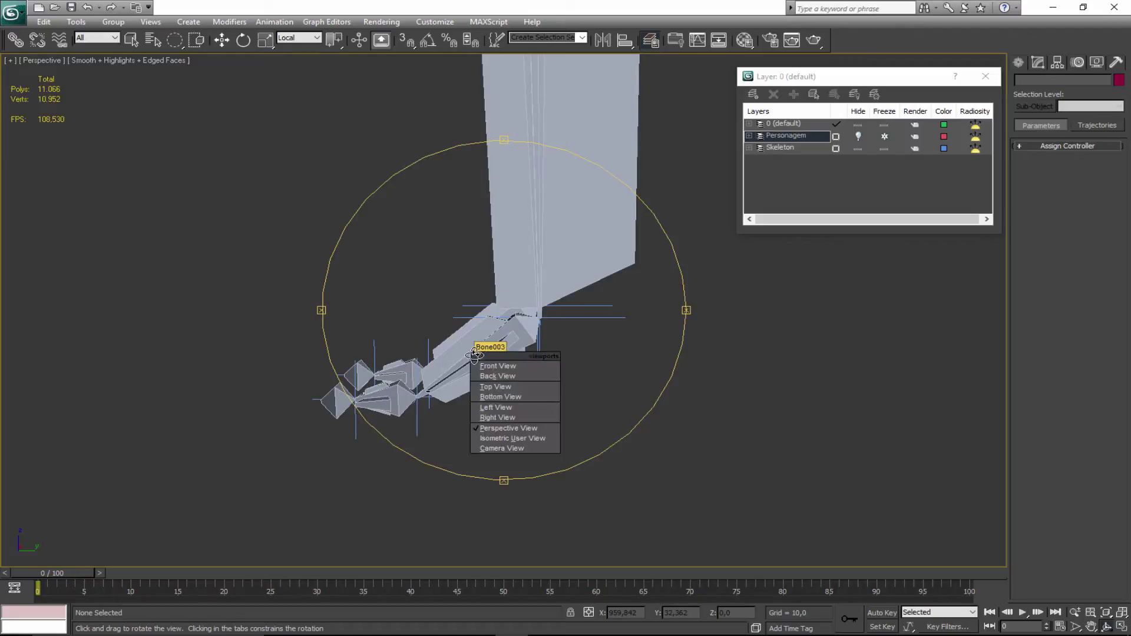
left_click(510, 417)
scroll(557, 383, "down", 3)
middle_click_drag(542, 456, 515, 268)
scroll(515, 321, "up", 8)
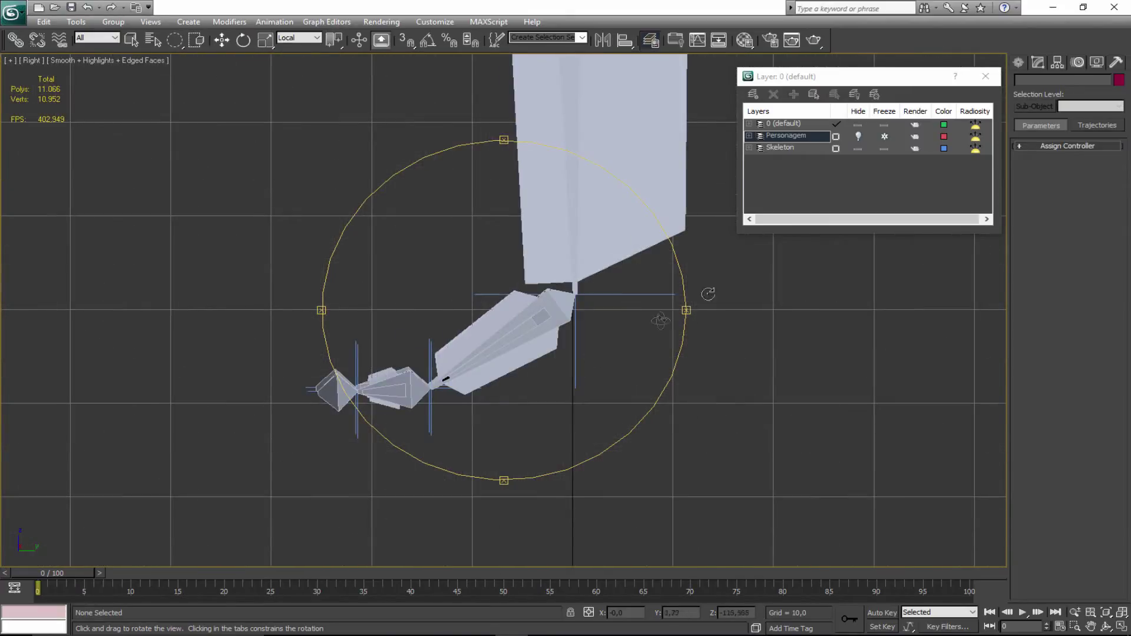
left_click(858, 136)
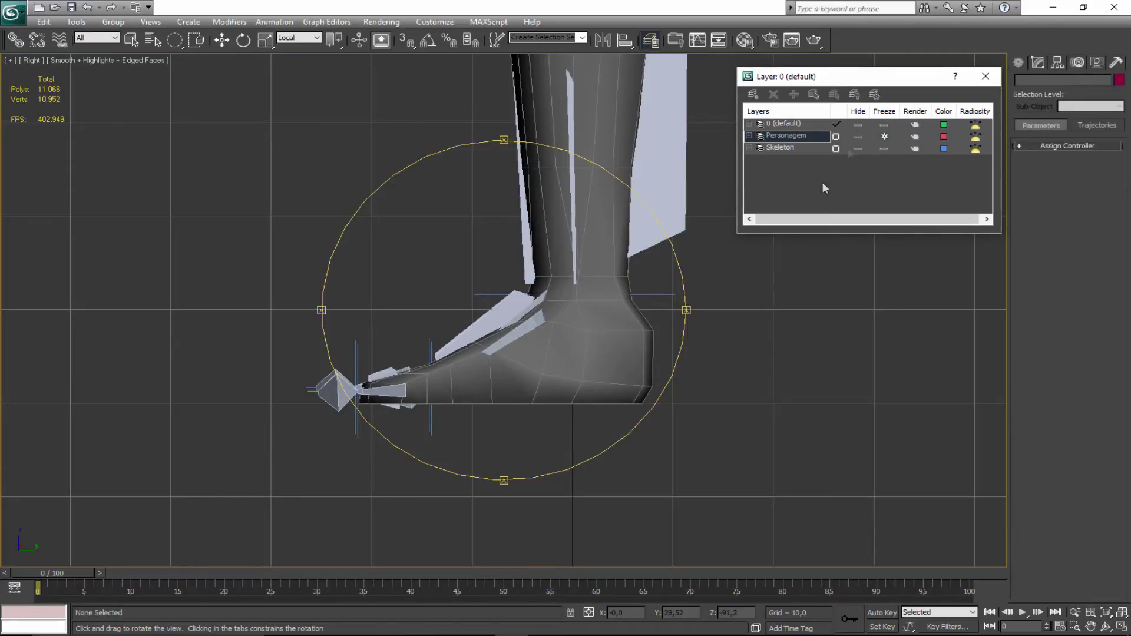
middle_click_drag(586, 352, 542, 365)
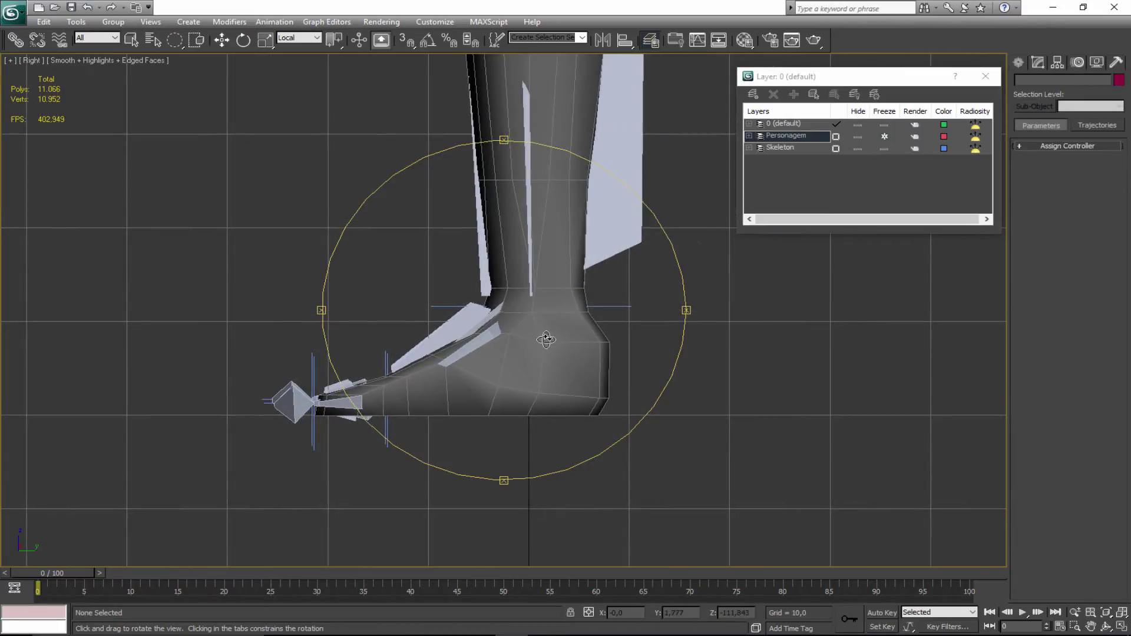
right_click(543, 359)
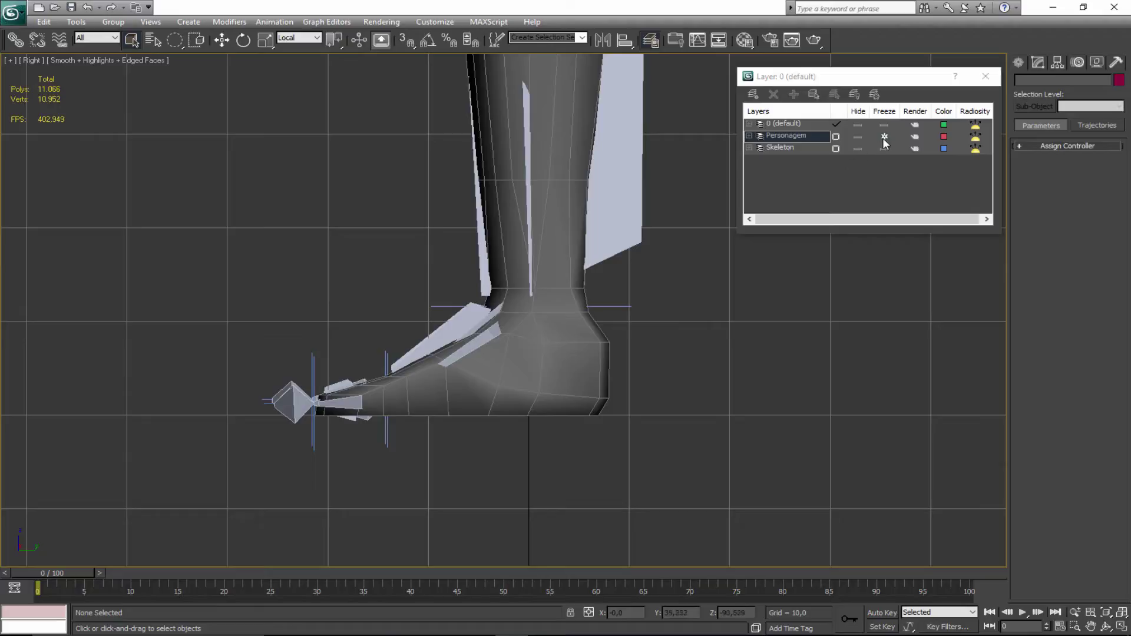
Unfreeze the Personagem layer and make the character mesh Box001 see-through.
left_click(884, 139)
left_click(559, 345)
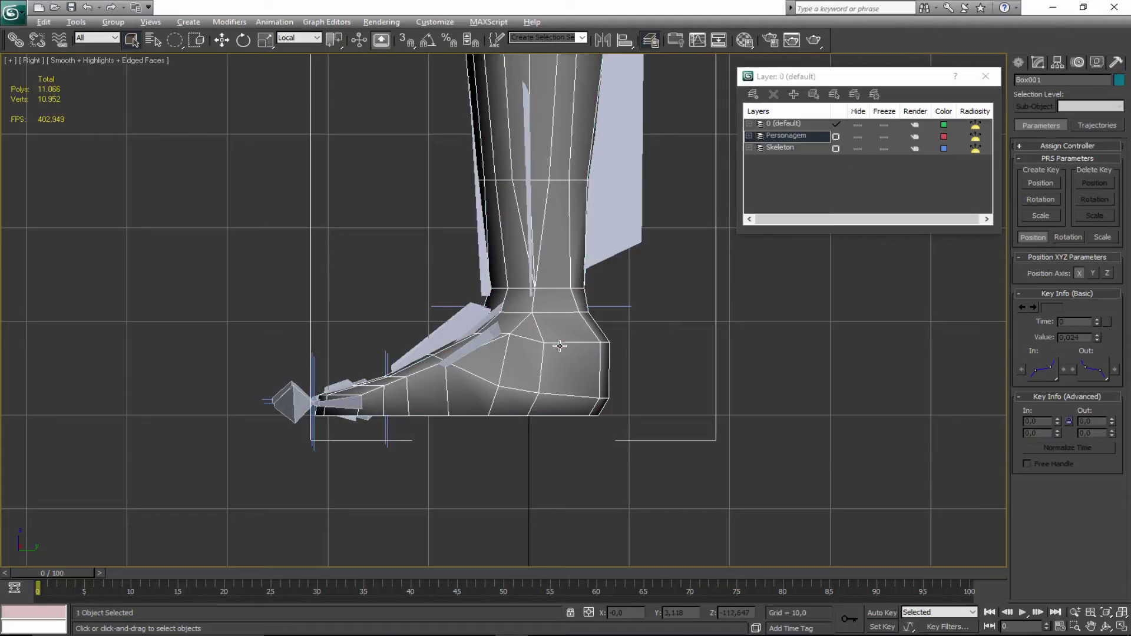
key("alt+x")
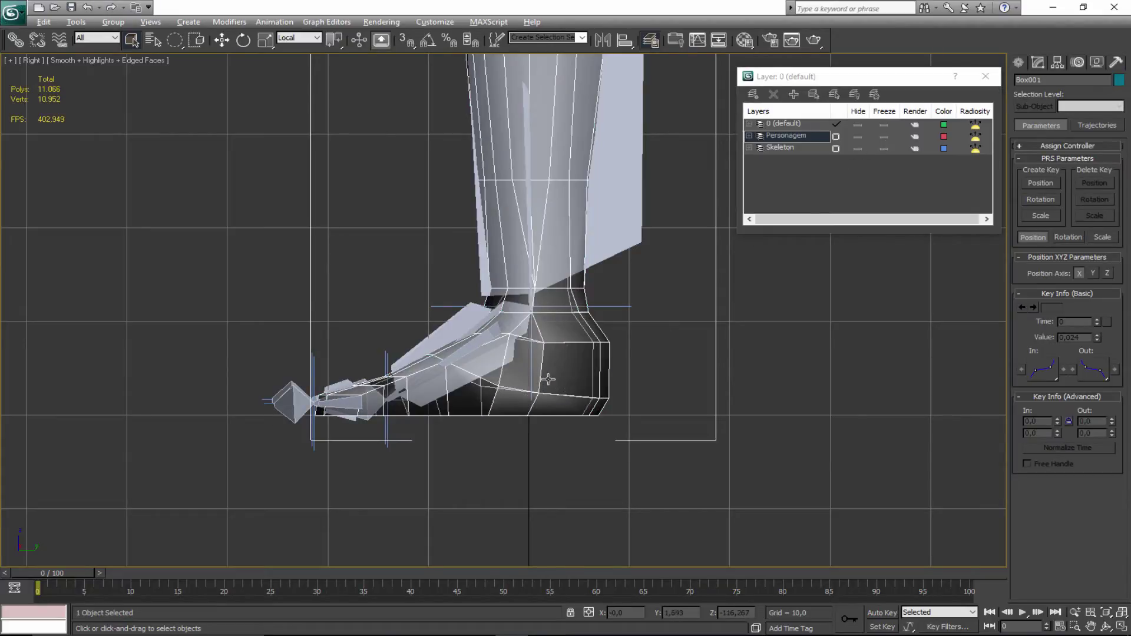
scroll(598, 356, "up", 3)
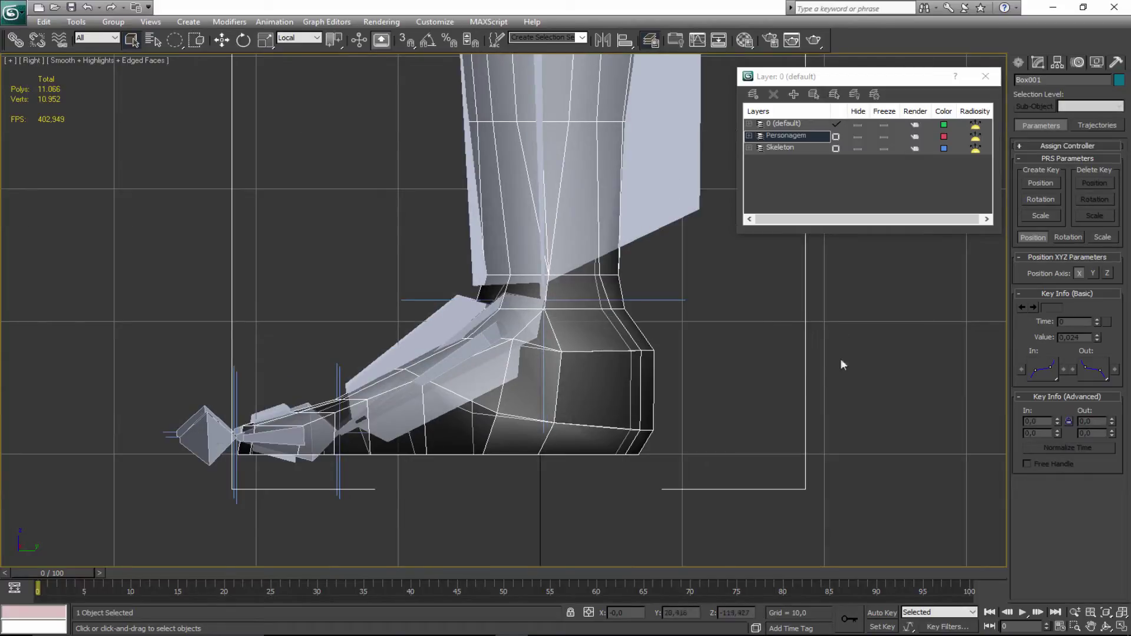
Start the Bones tool and turn off the side, front and back fins in the bone parameters.
left_click(1021, 63)
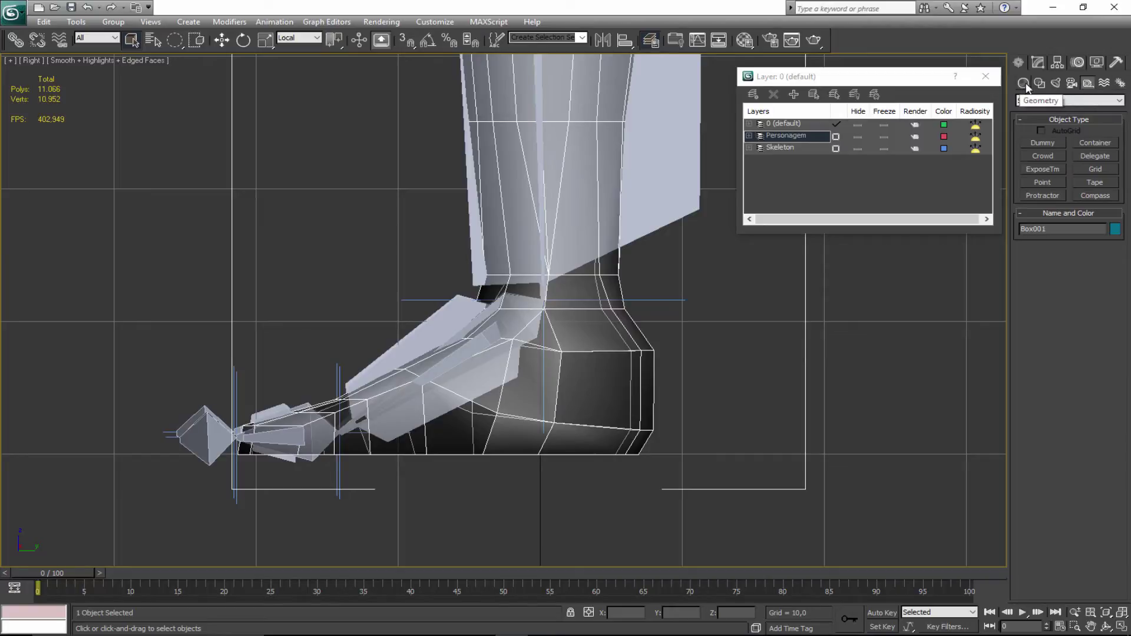
left_click(1120, 86)
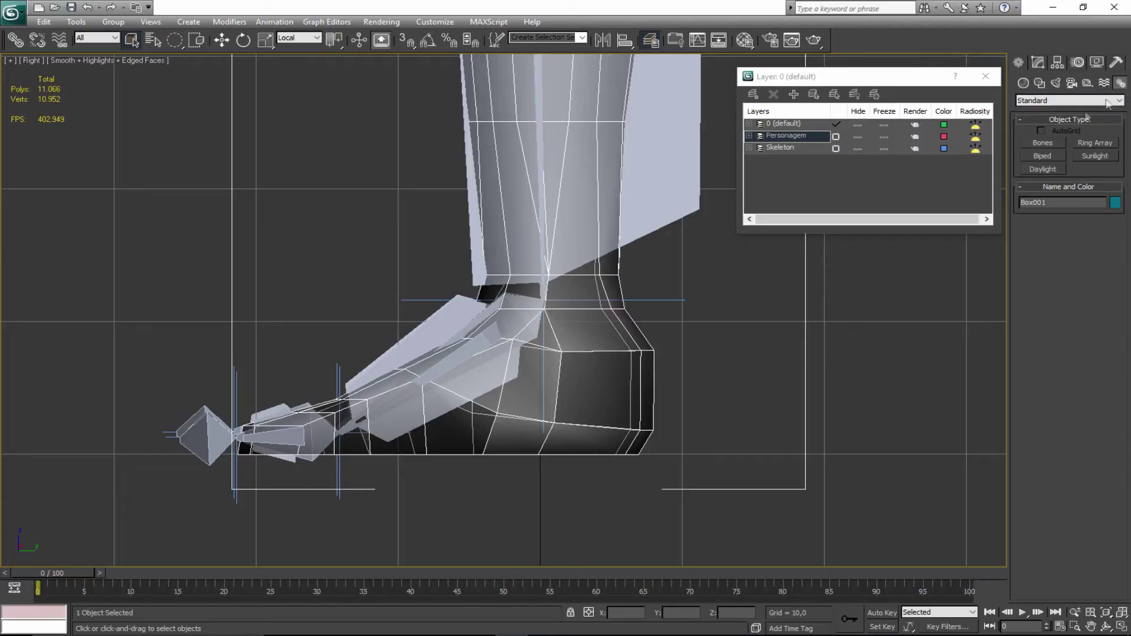
left_click(1043, 143)
middle_click_drag(538, 434, 576, 390)
scroll(576, 390, "up", 3)
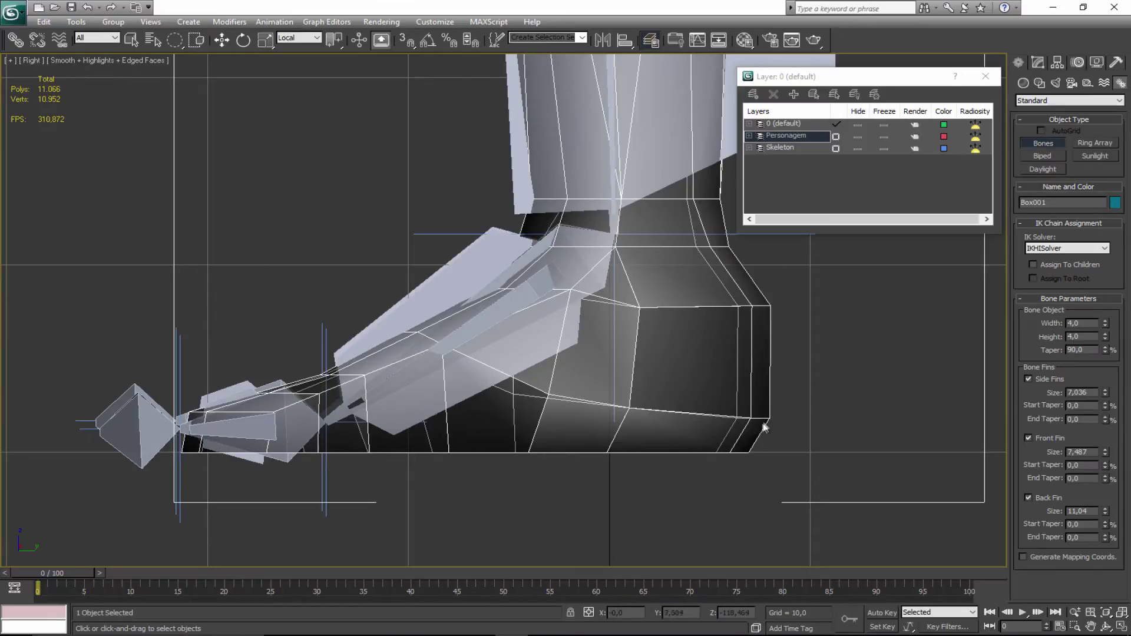
left_click(769, 416)
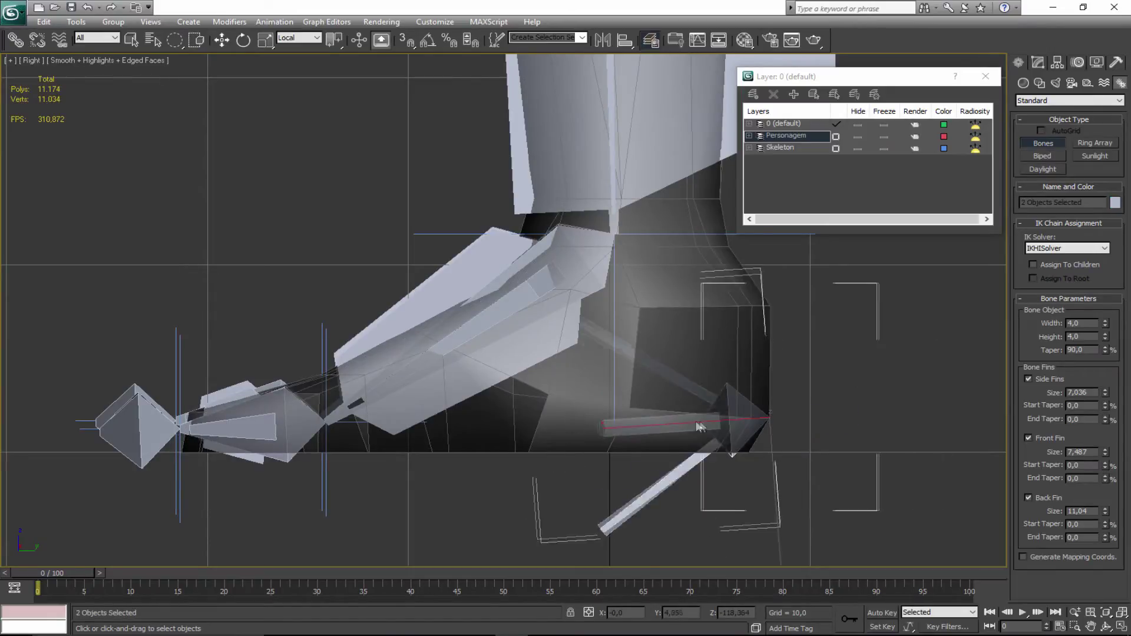
right_click(519, 418)
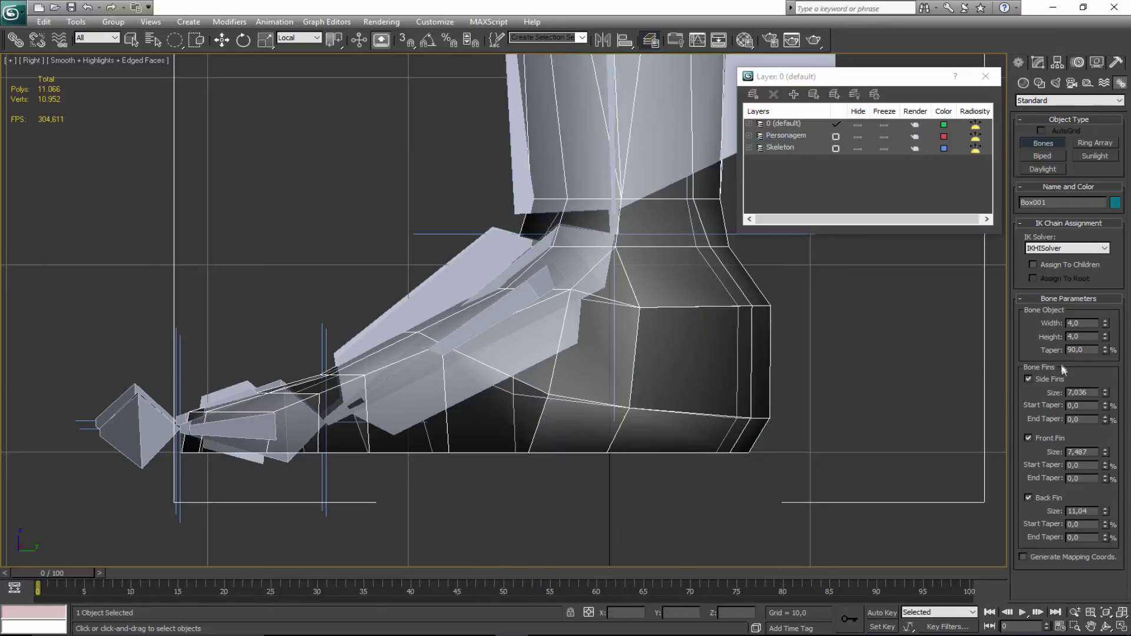
left_click(1050, 382)
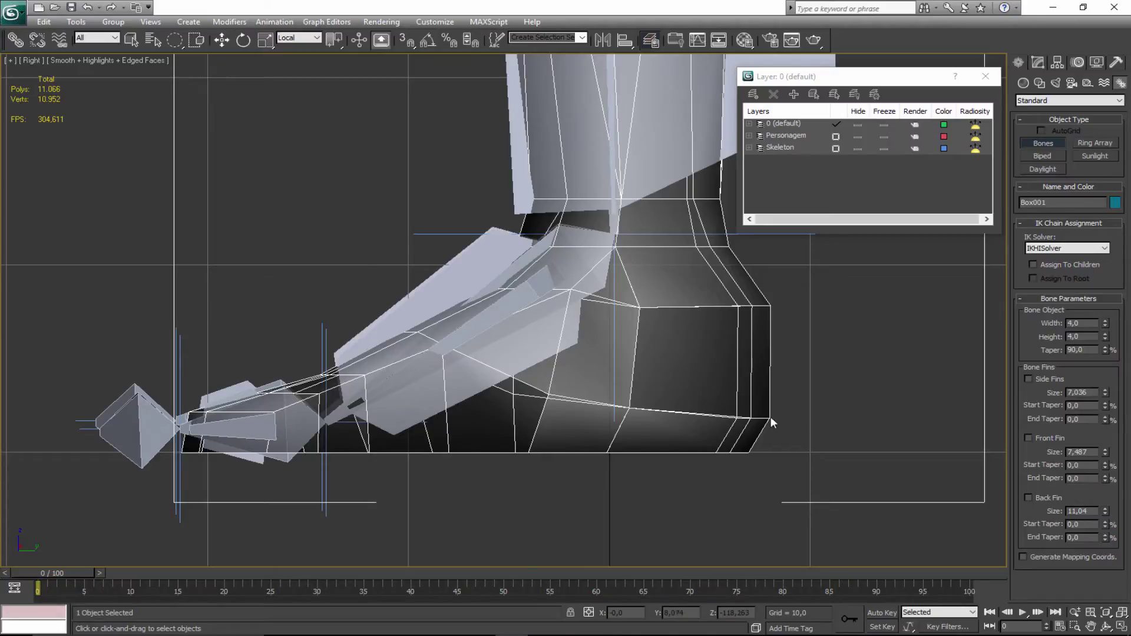
left_click(801, 416)
right_click(740, 415)
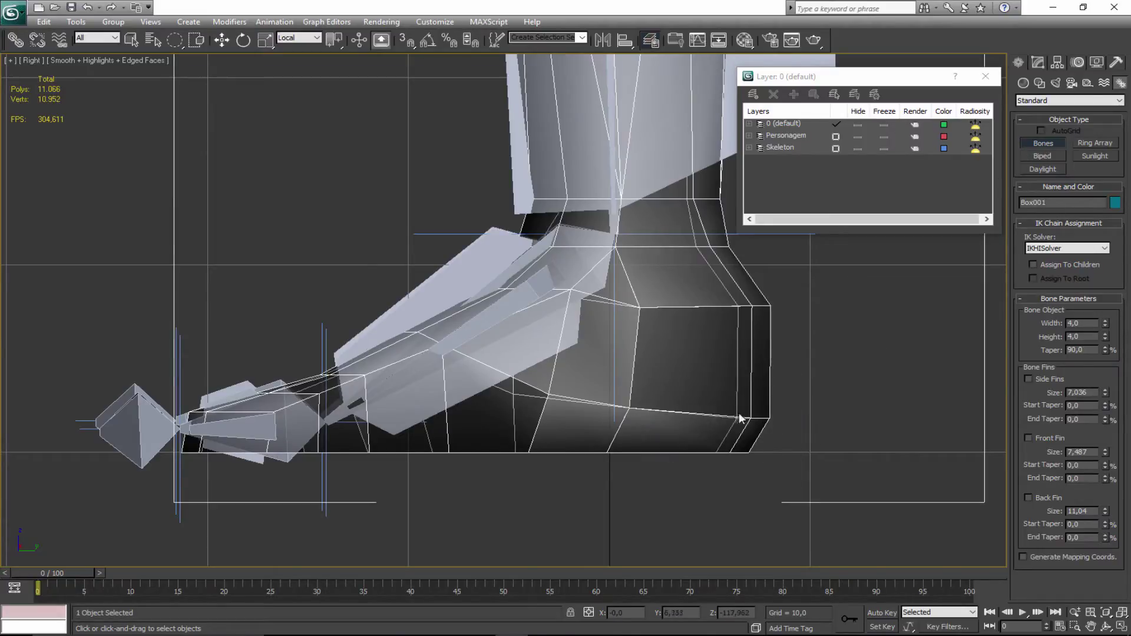
left_click(749, 451)
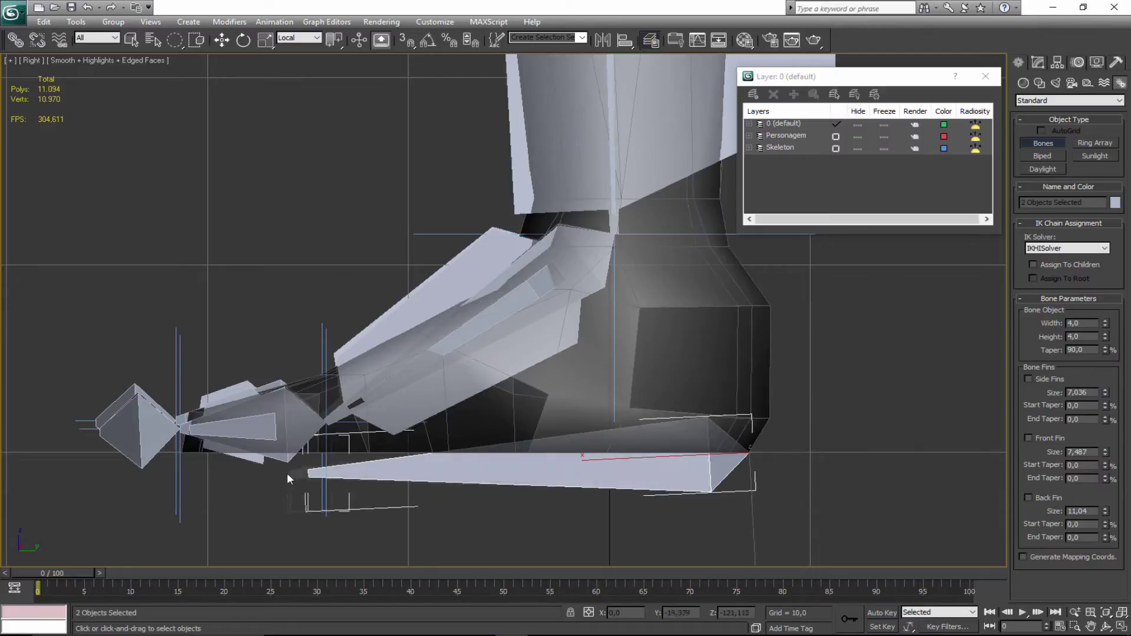
left_click(183, 457)
right_click(181, 454)
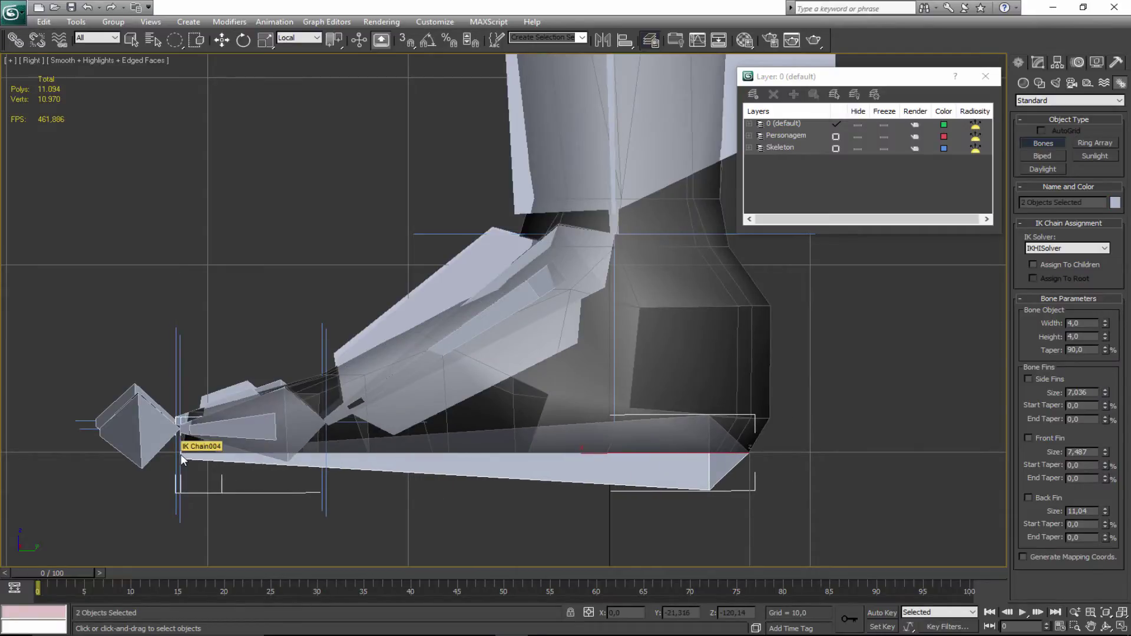
left_click(191, 452)
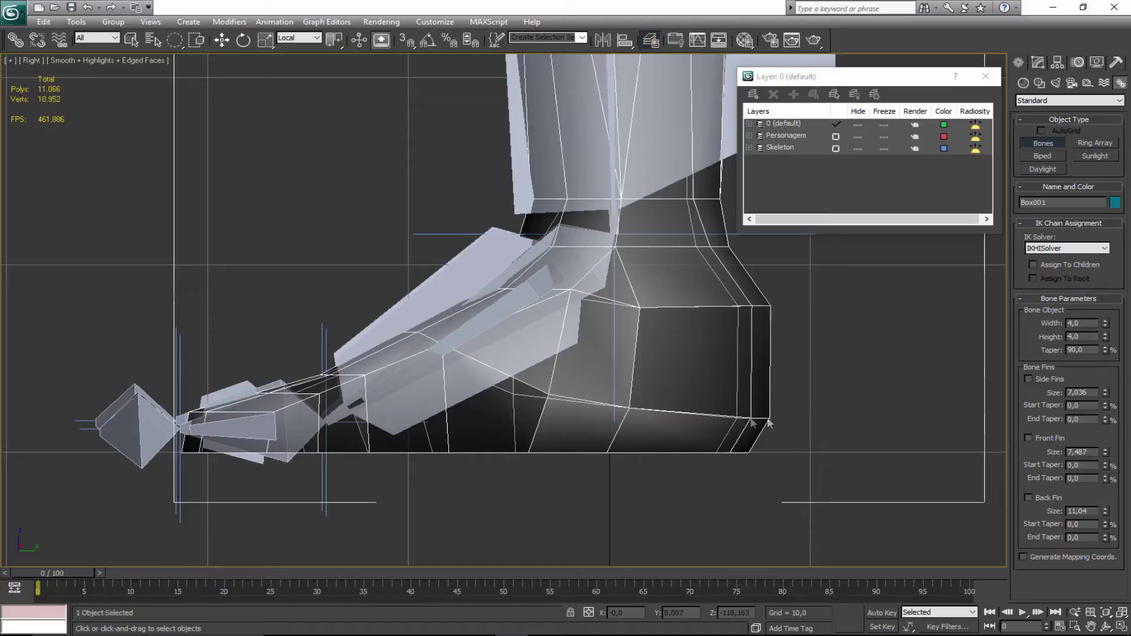
In wireframe display, draw a bone chain from the back of the heel to the toe tip, ball of the foot and ankle.
key("alt+x")
left_click(770, 417)
left_click(215, 437, "ctrl")
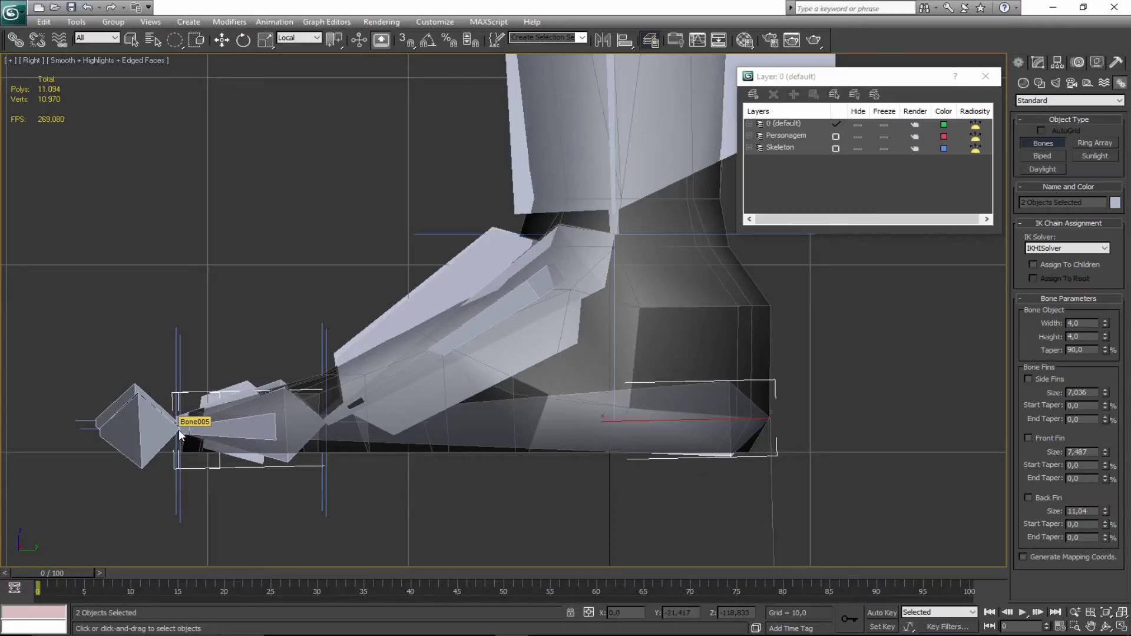
left_click_drag(180, 434, 180, 434)
key("F3")
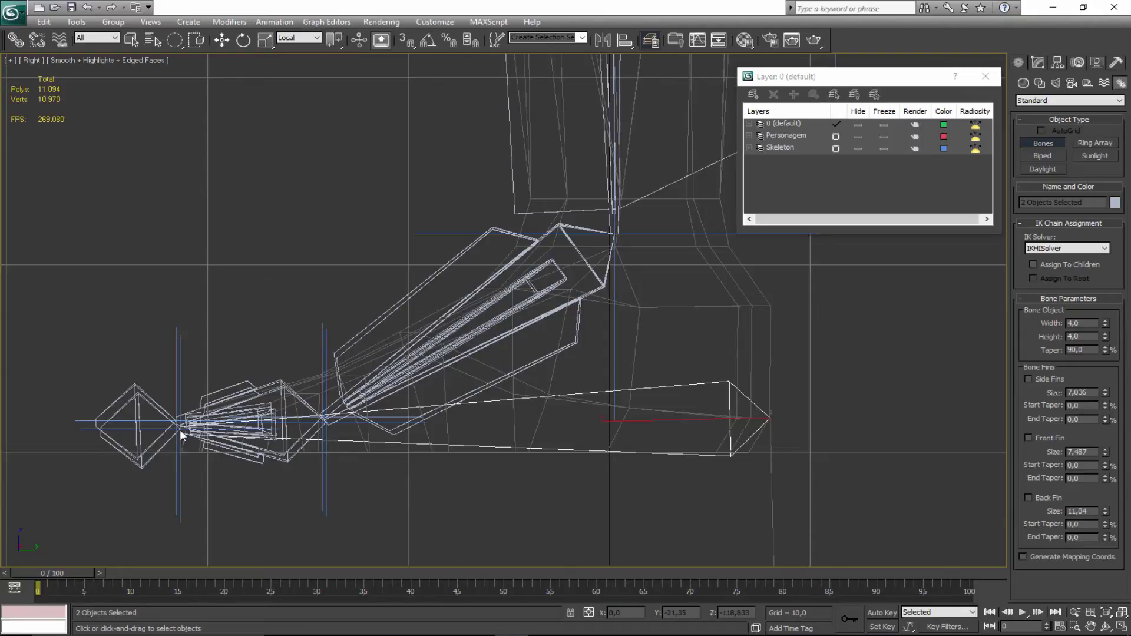
key("ctrl+z")
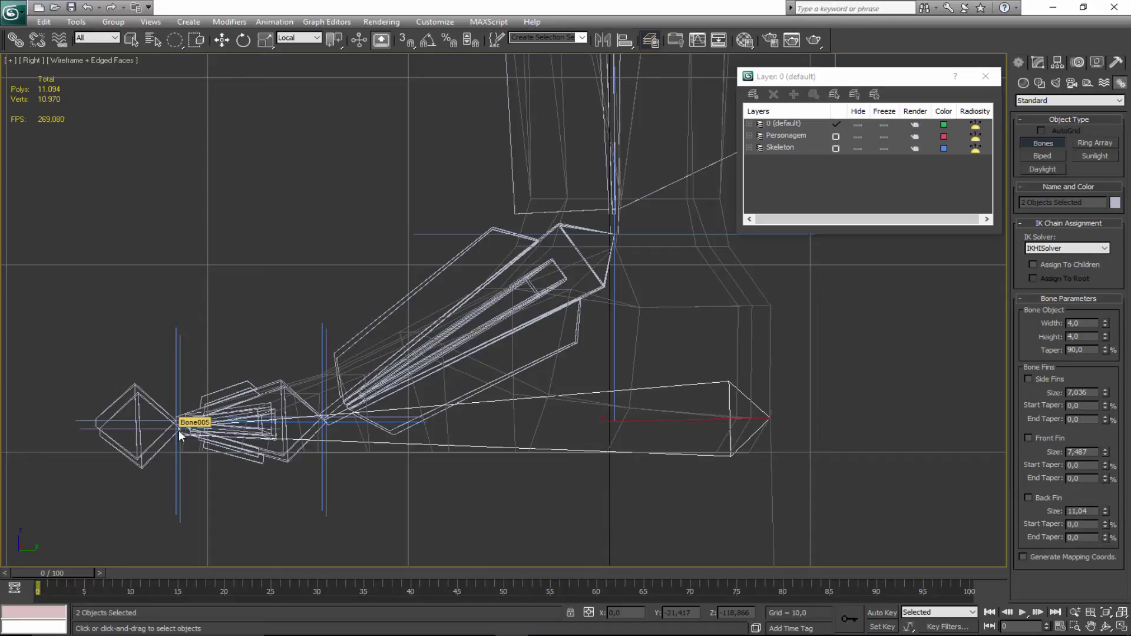
left_click(179, 430)
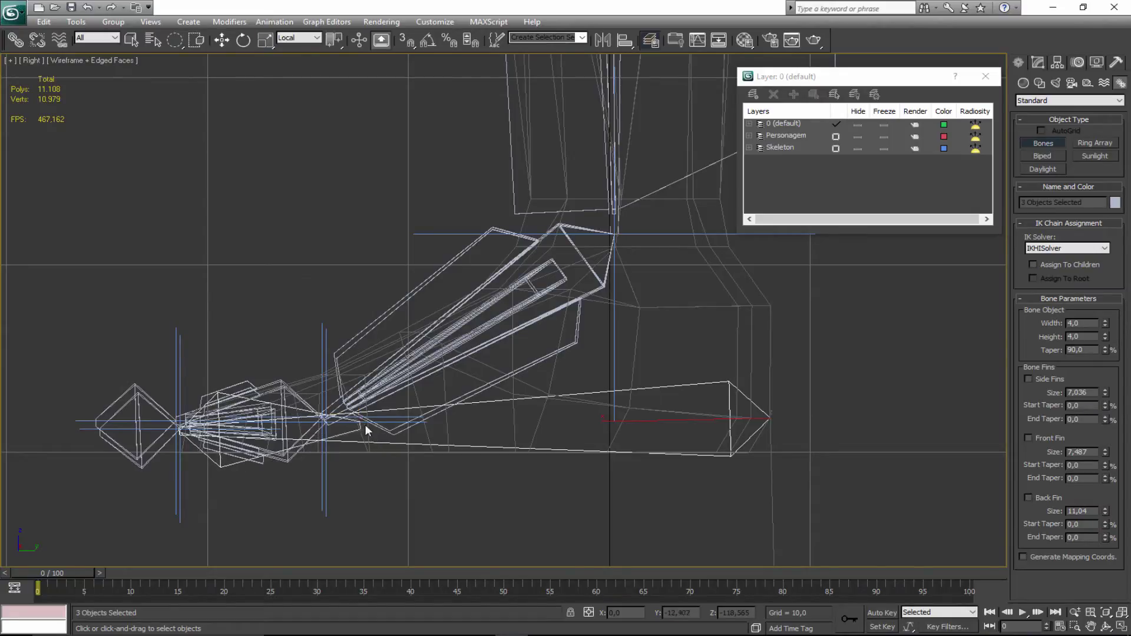
left_click(323, 419)
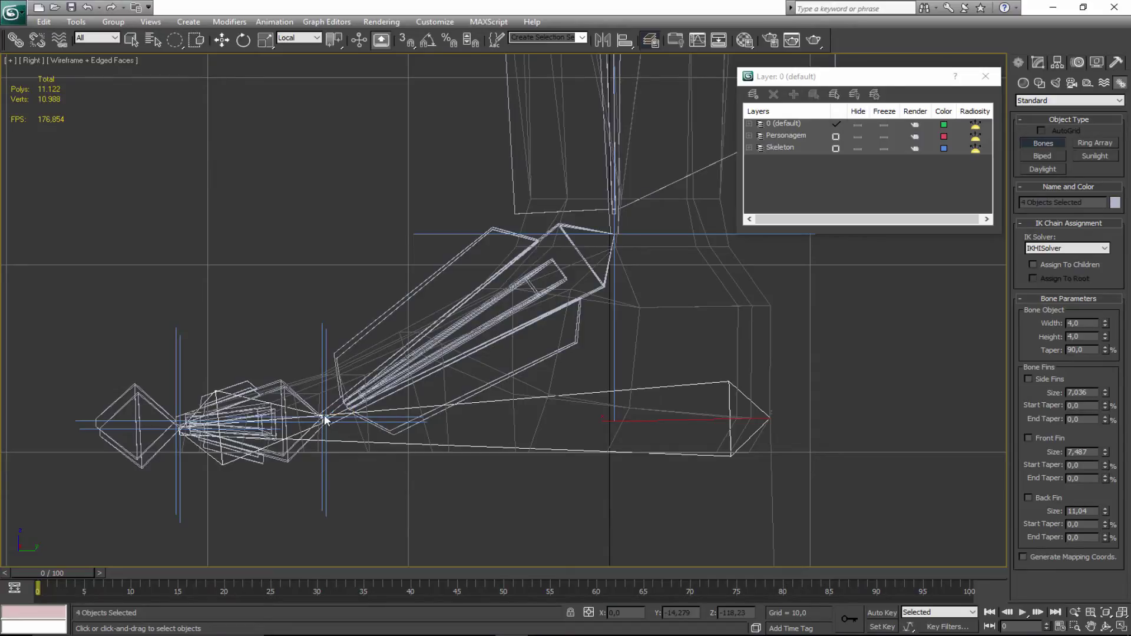
left_click(615, 237)
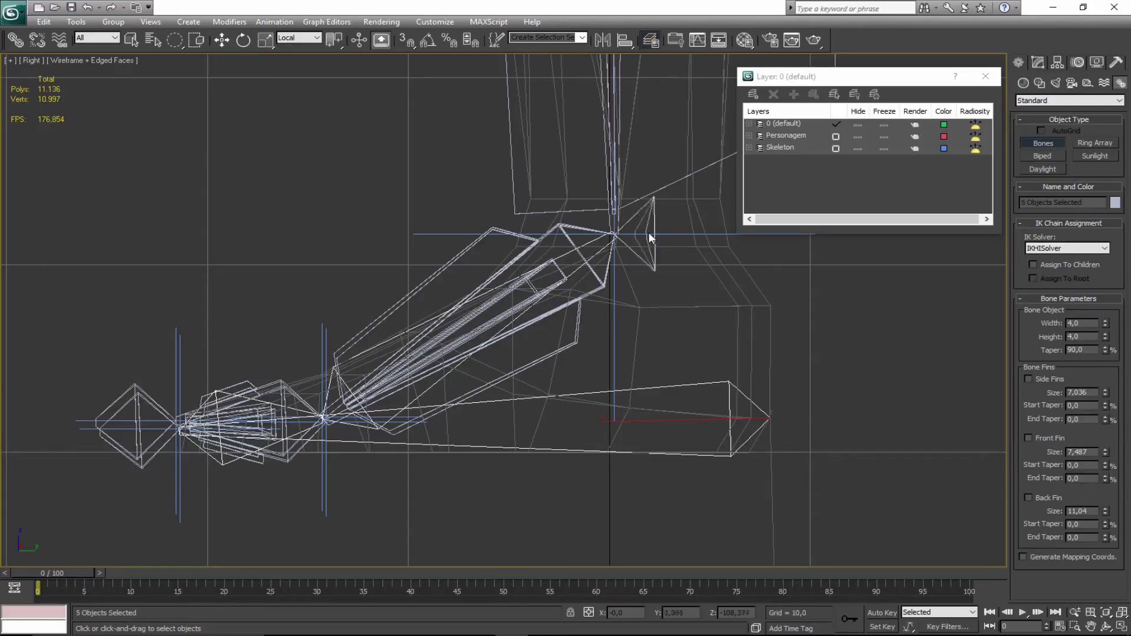
right_click(644, 234)
Select the new chain's heel bone in the Perspective view and return to shaded display.
scroll(609, 306, "down", 4)
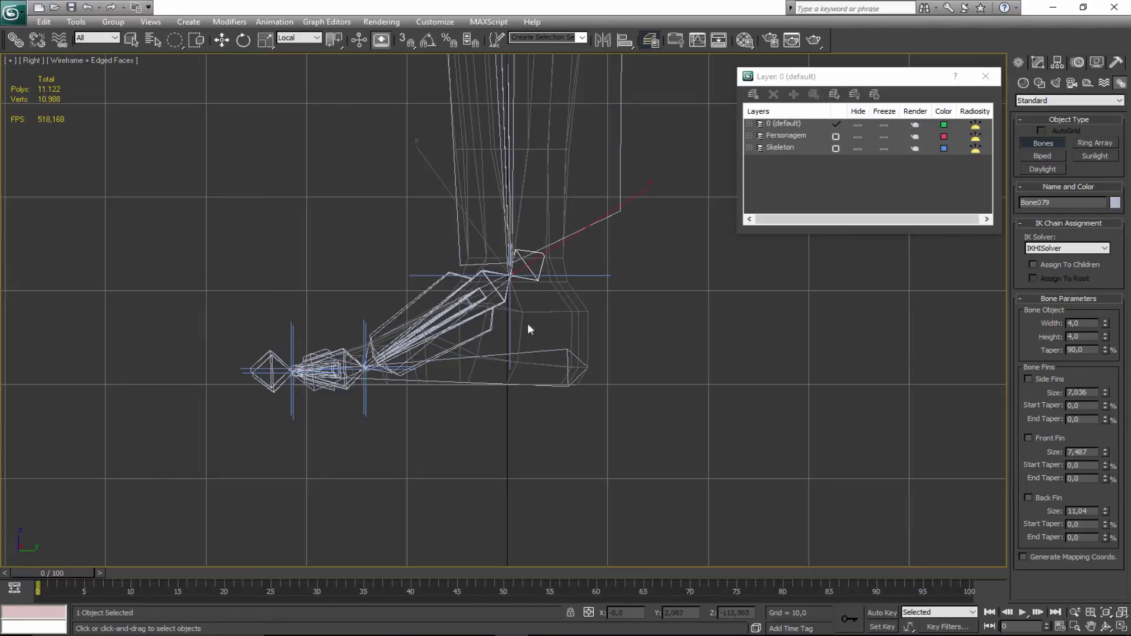
middle_click_drag(529, 324, 540, 400)
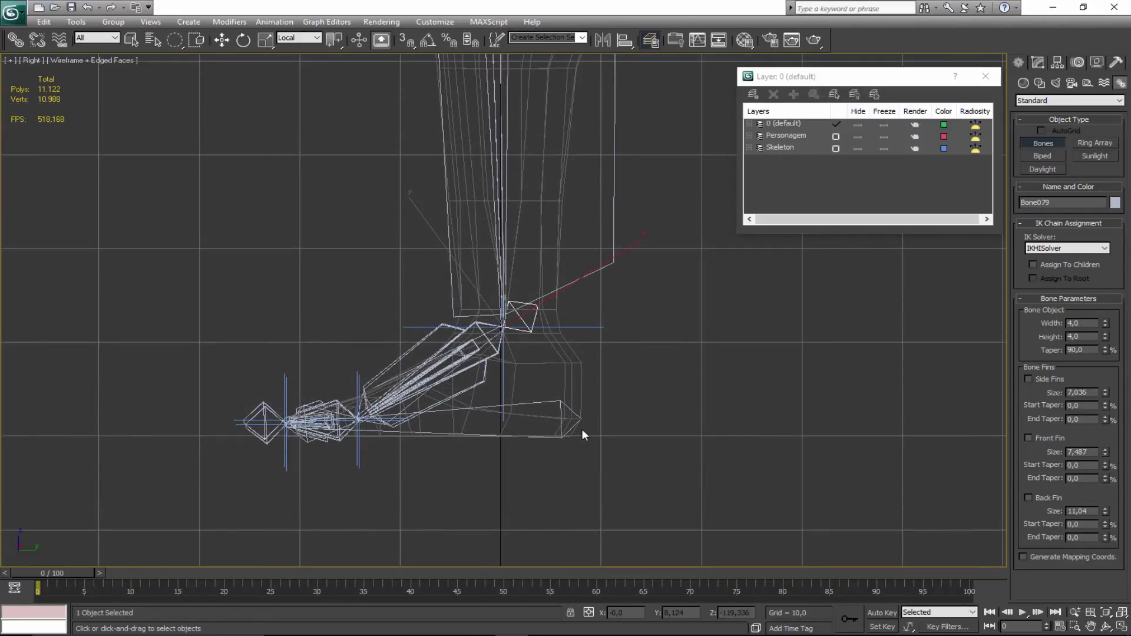
middle_click_drag(583, 434, 593, 412)
key("p")
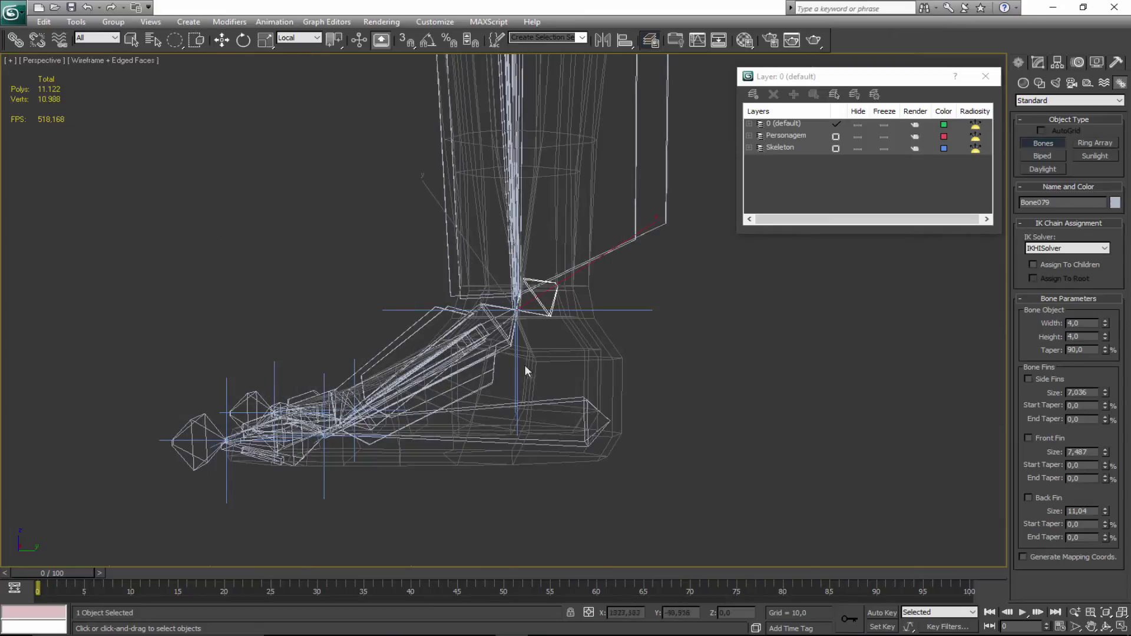
key("ctrl+r")
left_click_drag(510, 352, 527, 377)
right_click(527, 377)
left_click(523, 356)
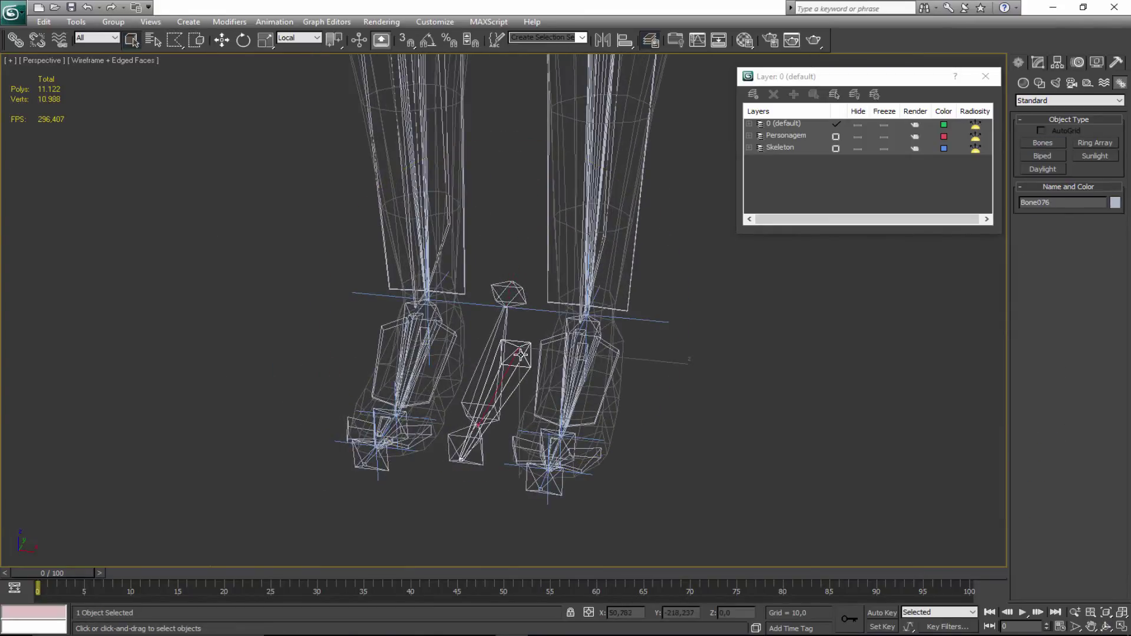
key("F3")
Move the new bone chain along X to about 20.4, just outside the character's foot.
middle_click_drag(521, 355, 430, 319)
key("w")
left_click_drag(583, 329, 786, 376)
middle_click_drag(579, 396, 614, 369, "alt")
key("w")
left_click_drag(684, 348, 595, 355)
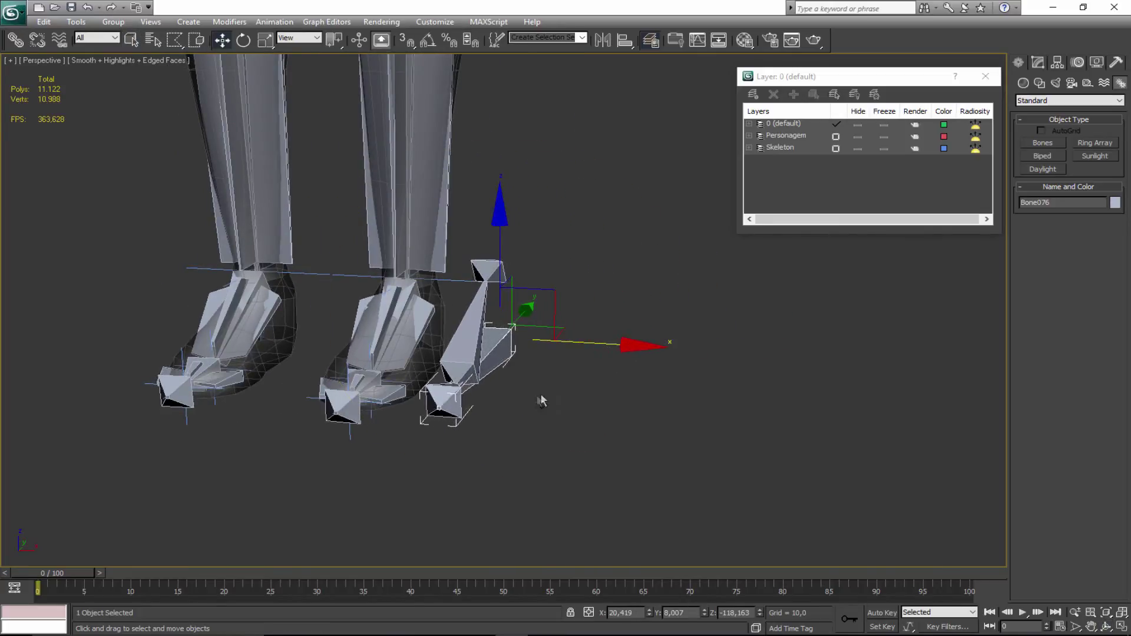
middle_click_drag(540, 400, 551, 399, "alt")
Examine the new chain's toe bone and the foot's existing toe bone Bone004 up close.
key("q")
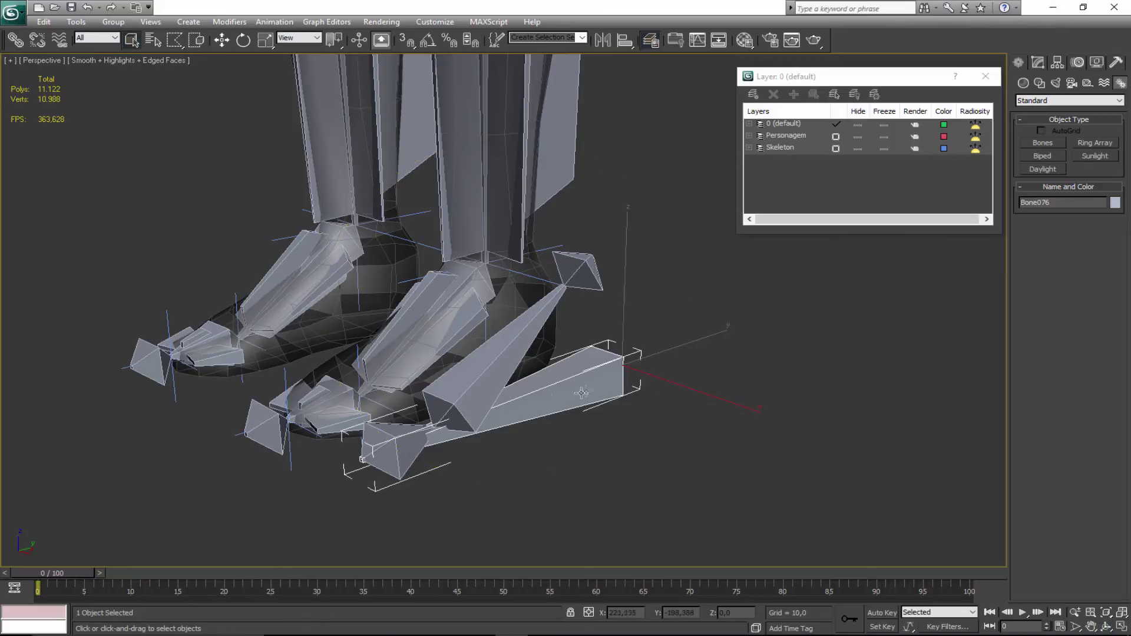
left_click(392, 433)
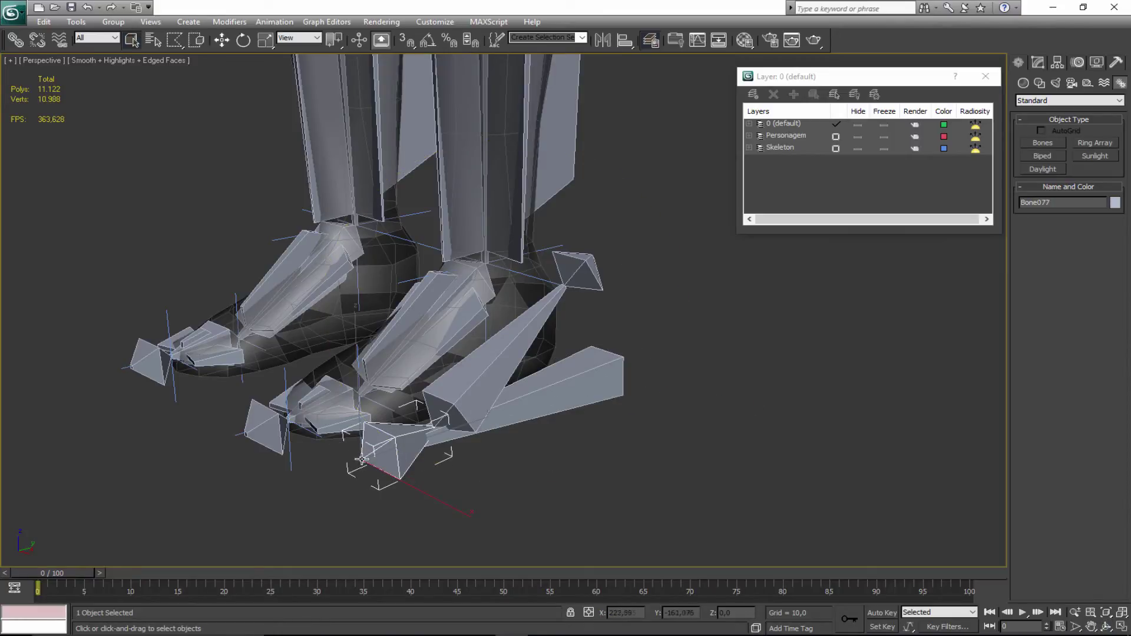
middle_click_drag(405, 449, 518, 383, "alt")
scroll(415, 412, "up", 1)
scroll(518, 383, "up", 1)
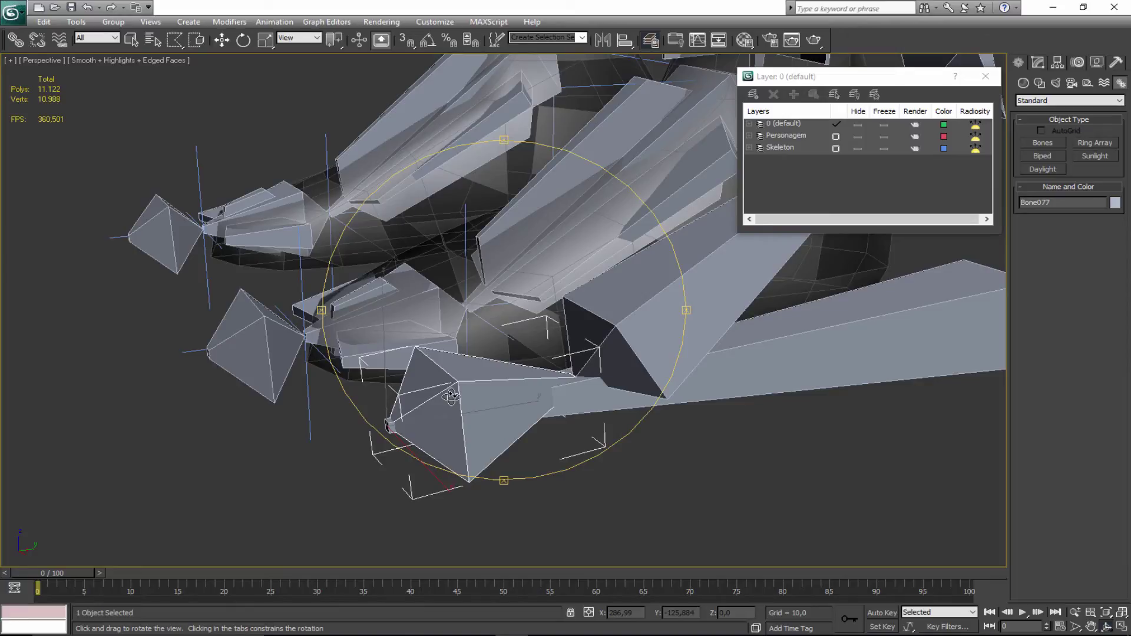
right_click(317, 336)
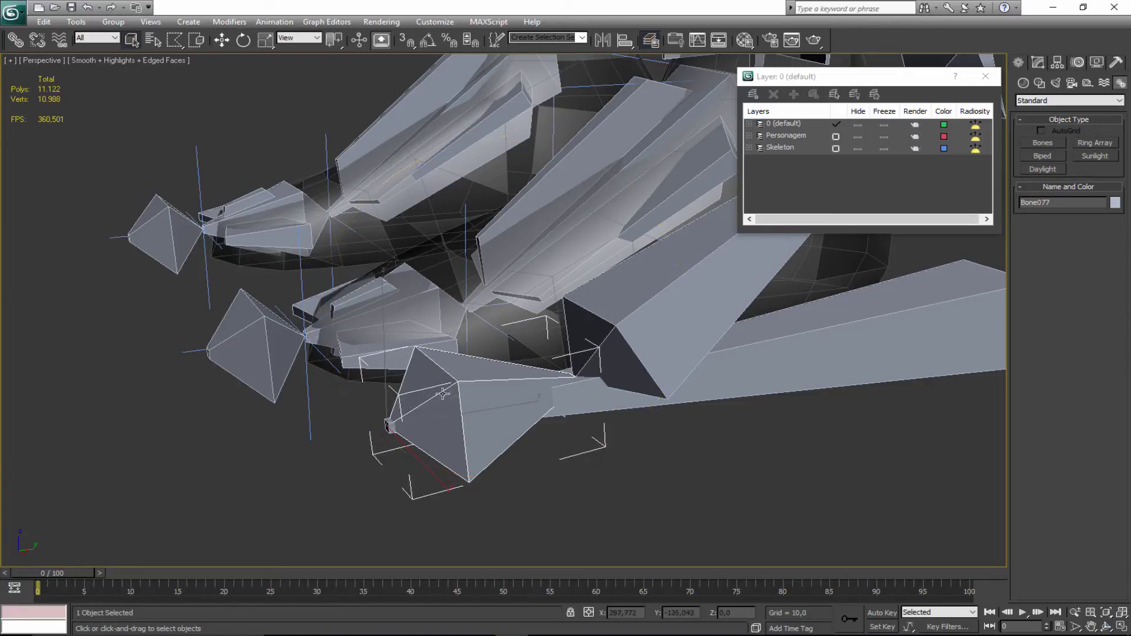
left_click(311, 338)
left_click(310, 338)
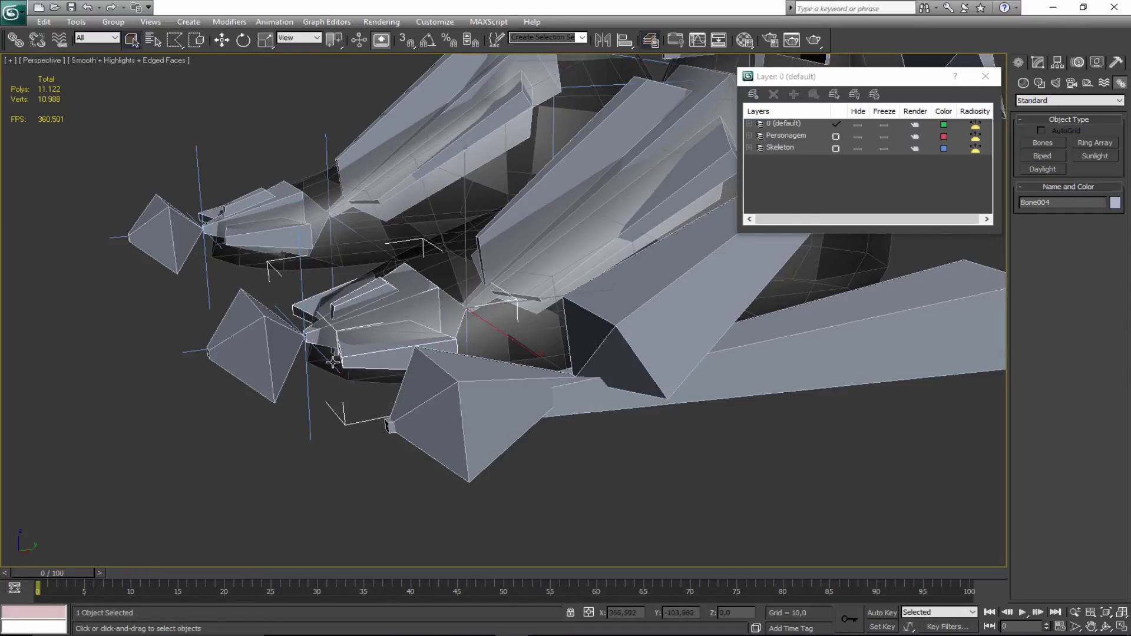
middle_click_drag(521, 364, 346, 436)
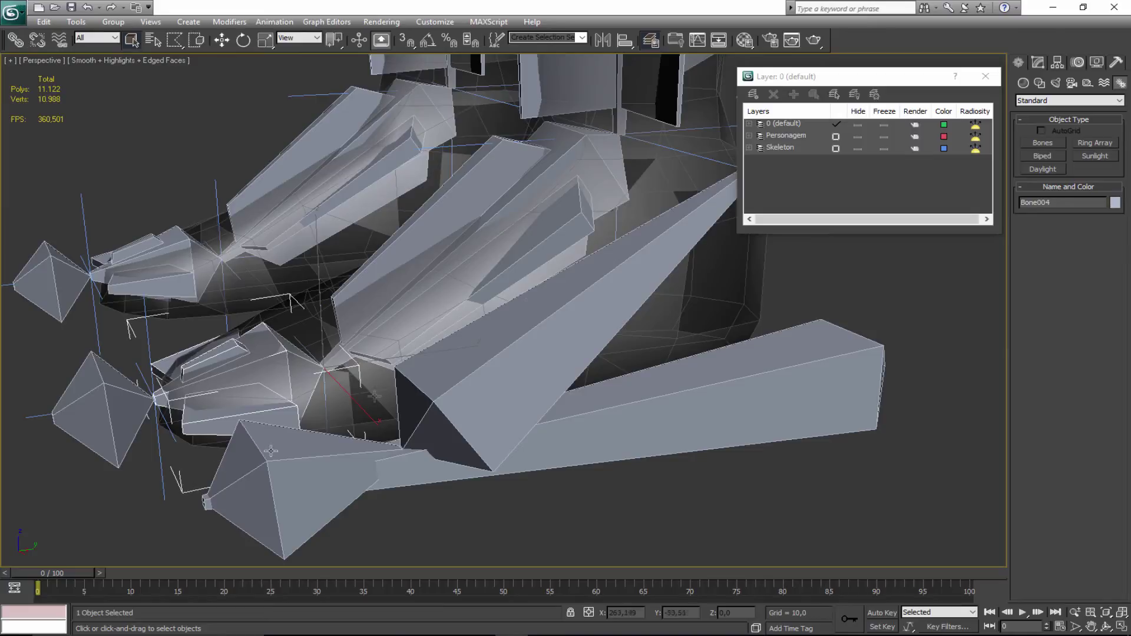
scroll(406, 407, "down", 6)
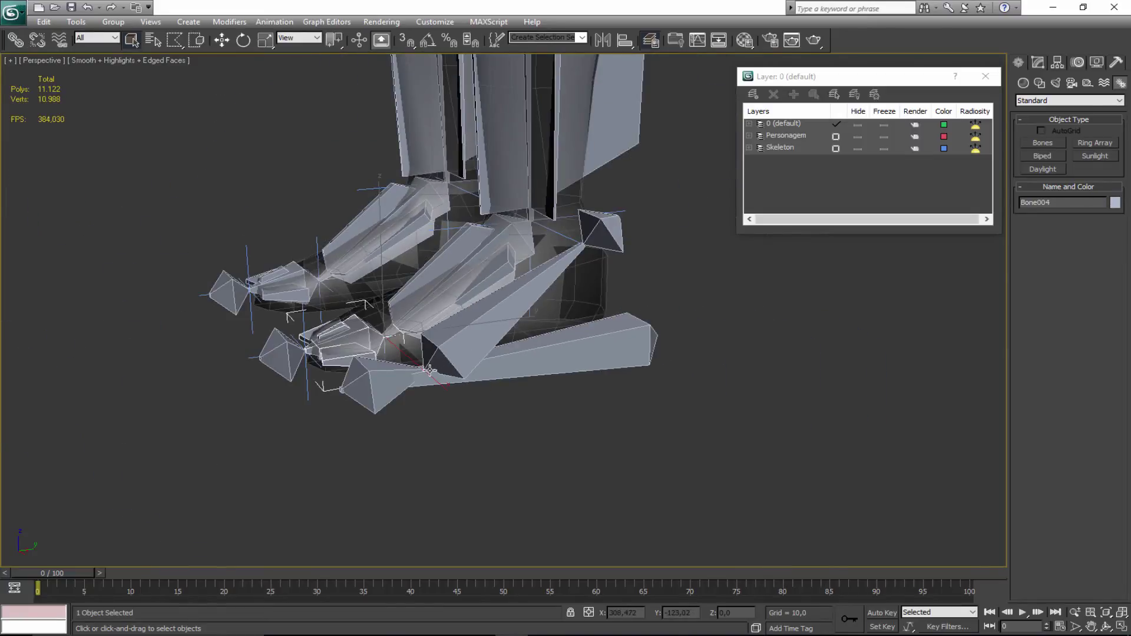
scroll(429, 369, "up", 2)
Align the heel bone Bone076 to IK Chain001 in X position only, pivot point to pivot point.
left_click(658, 356)
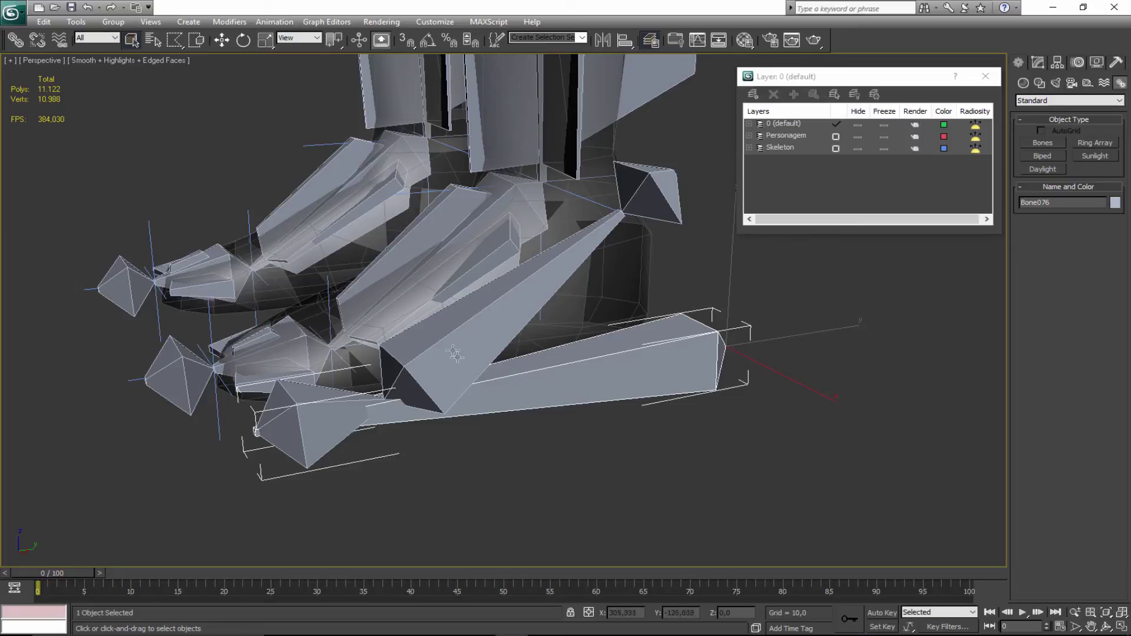
middle_click_drag(452, 350, 510, 299, "alt")
key("w")
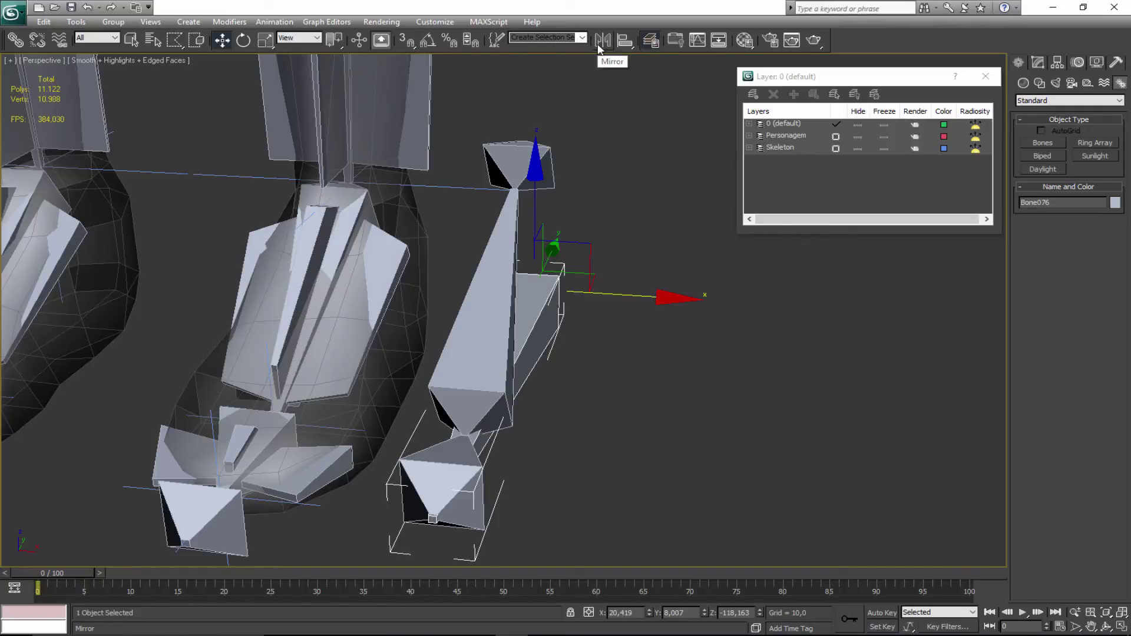
left_click(622, 42)
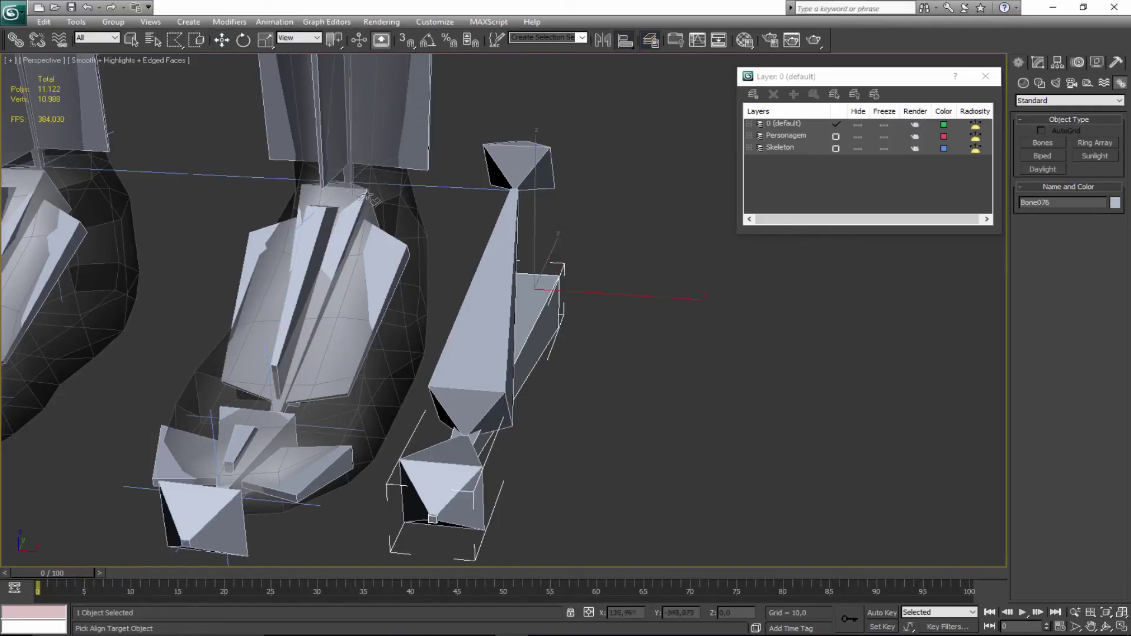
left_click(431, 188)
left_click_drag(212, 154, 665, 152)
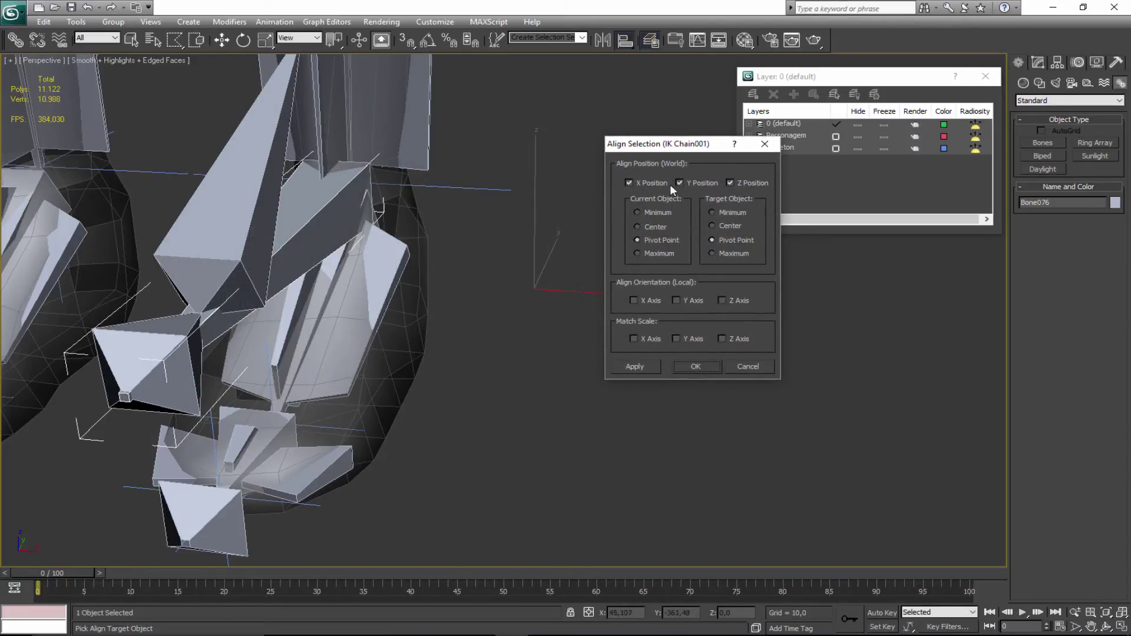
left_click(689, 182)
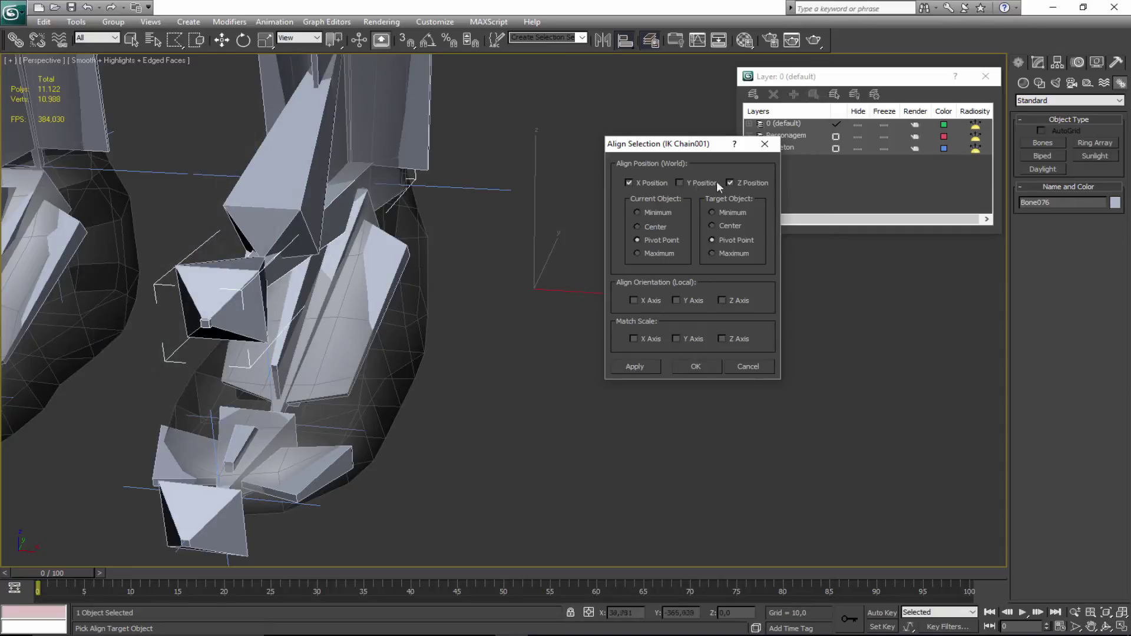
left_click(735, 183)
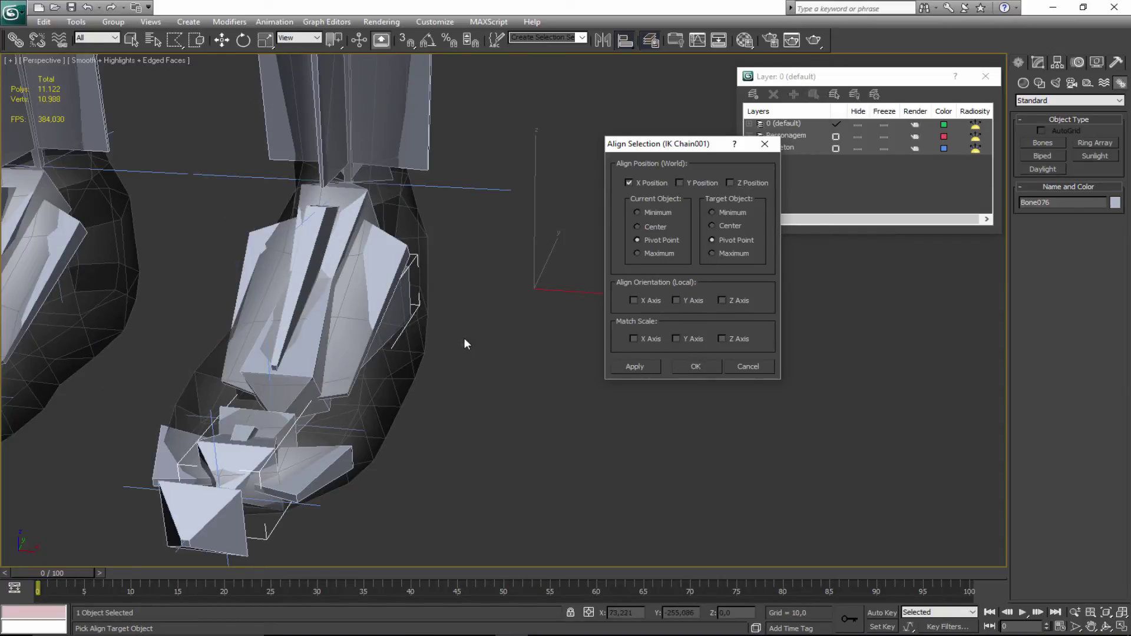
left_click(685, 368)
Move the heel bone chain along X out of the foot so that it stands beside it.
key("ctrl+r")
left_click_drag(467, 326, 407, 333)
key("w")
left_click_drag(628, 322, 727, 366)
Select all four bones of the new reverse-foot chain and assign them a dark green object color.
key("q")
left_click(519, 334, "ctrl")
left_click(453, 402, "ctrl")
left_click(613, 239, "ctrl")
left_click(1116, 202)
left_click_drag(583, 240, 842, 285)
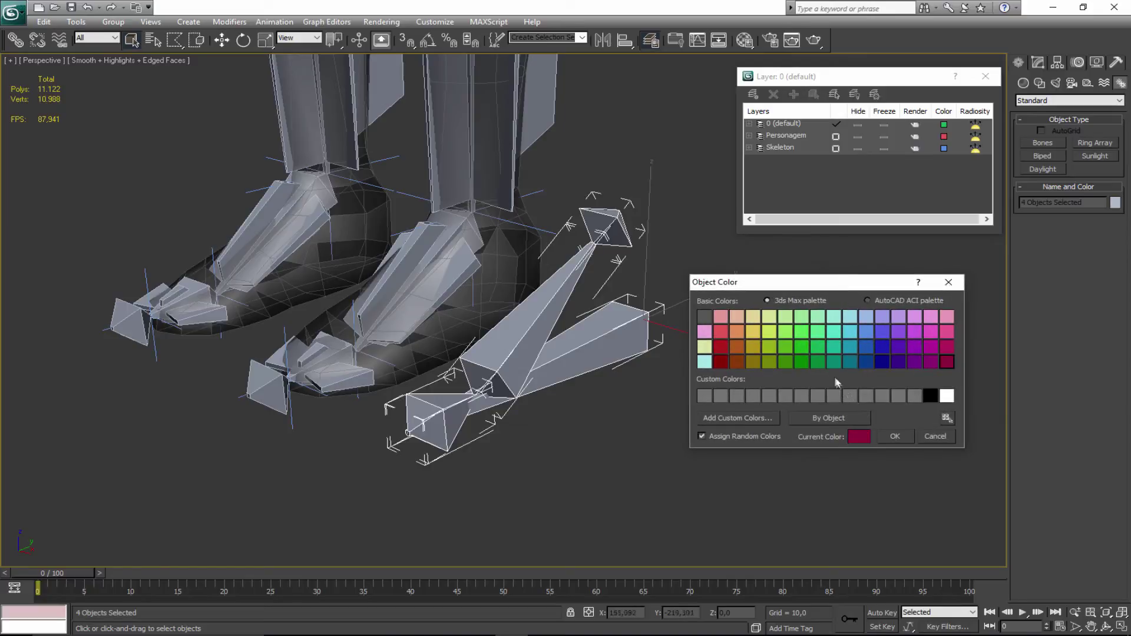
left_click(800, 361)
left_click(895, 436)
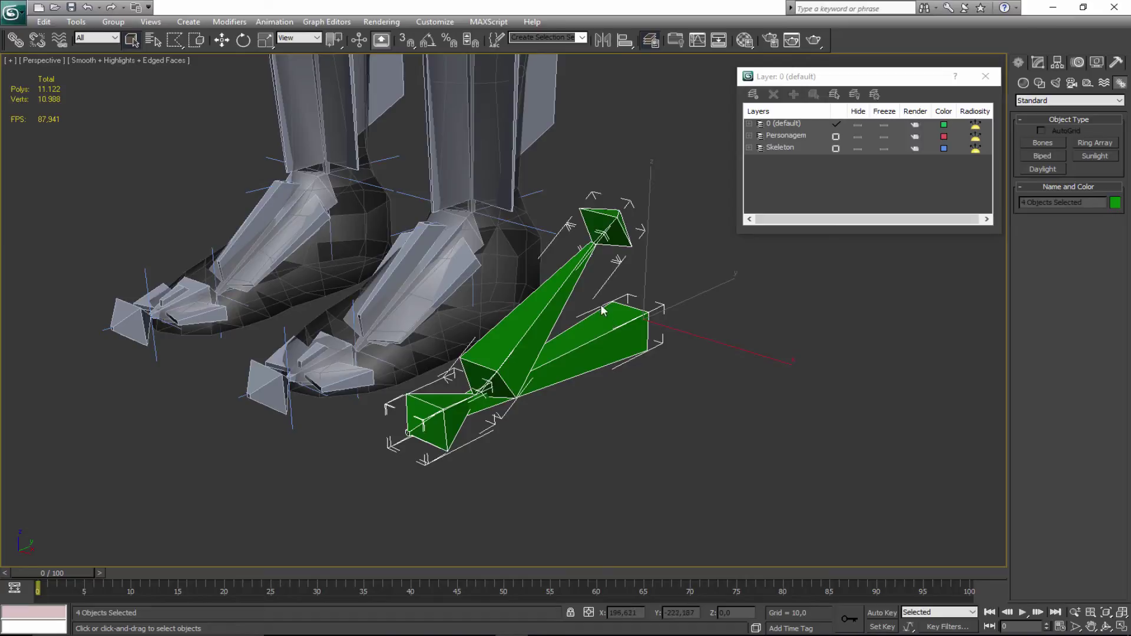
Align the green heel bone Bone076 to IK Chain001 in X position only, pivot point to pivot point.
left_click(613, 332)
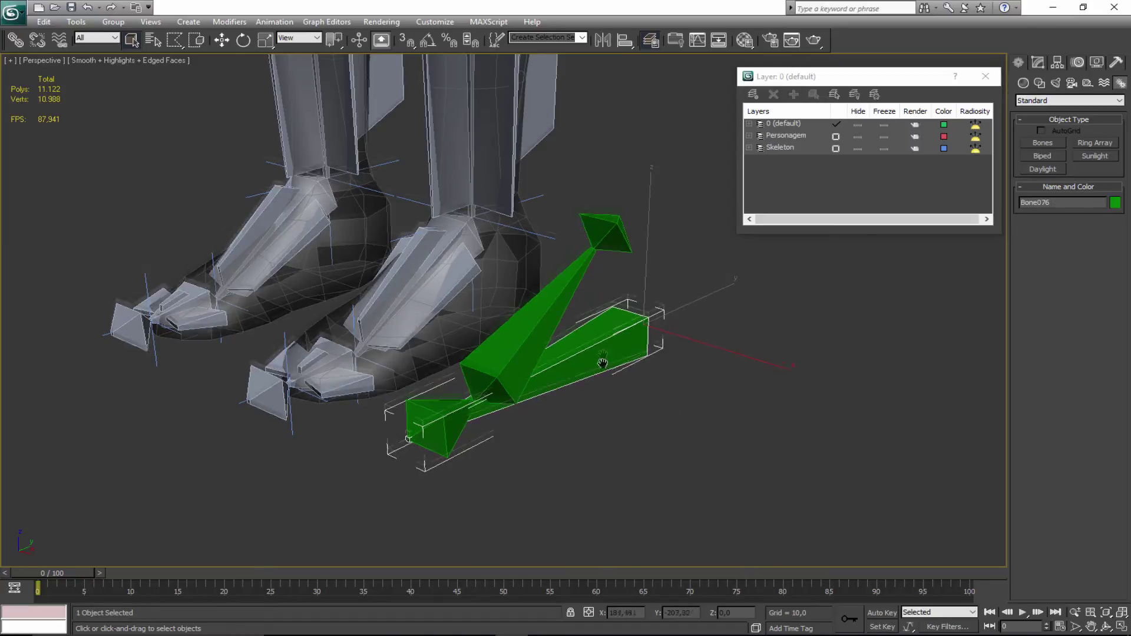
scroll(602, 366, "down", 2)
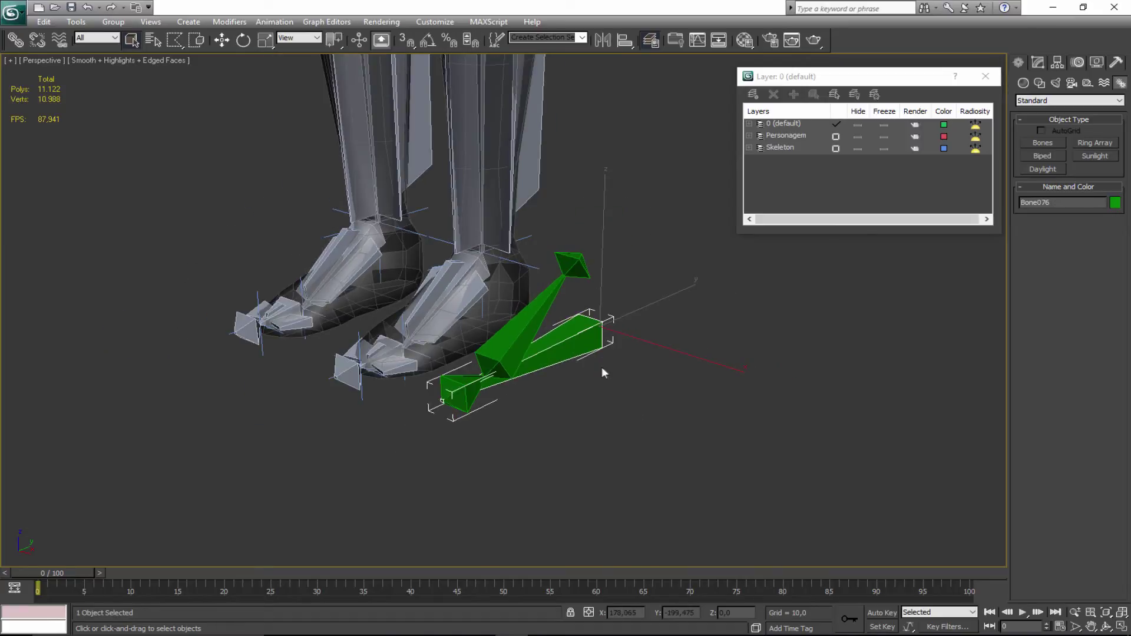
double_click(595, 334)
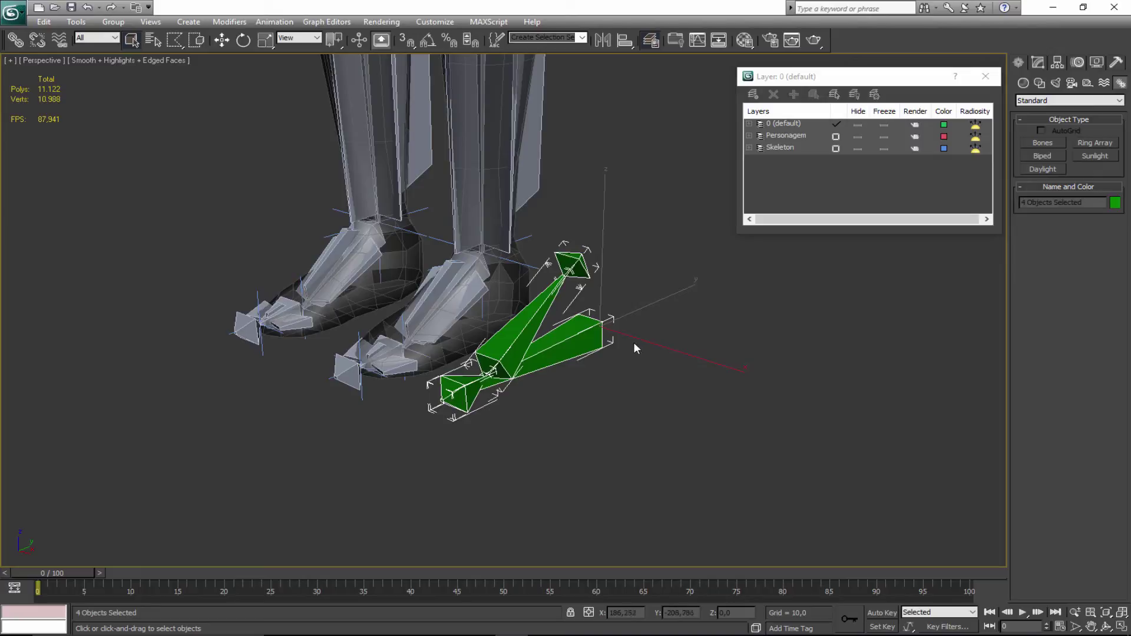
left_click(582, 317)
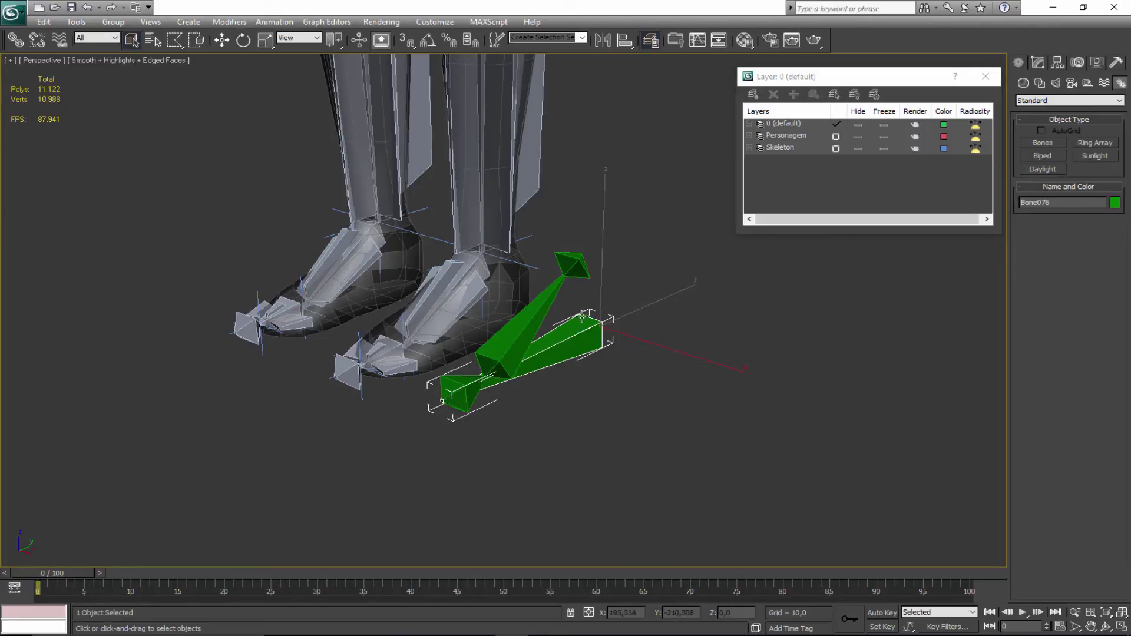
left_click(626, 41)
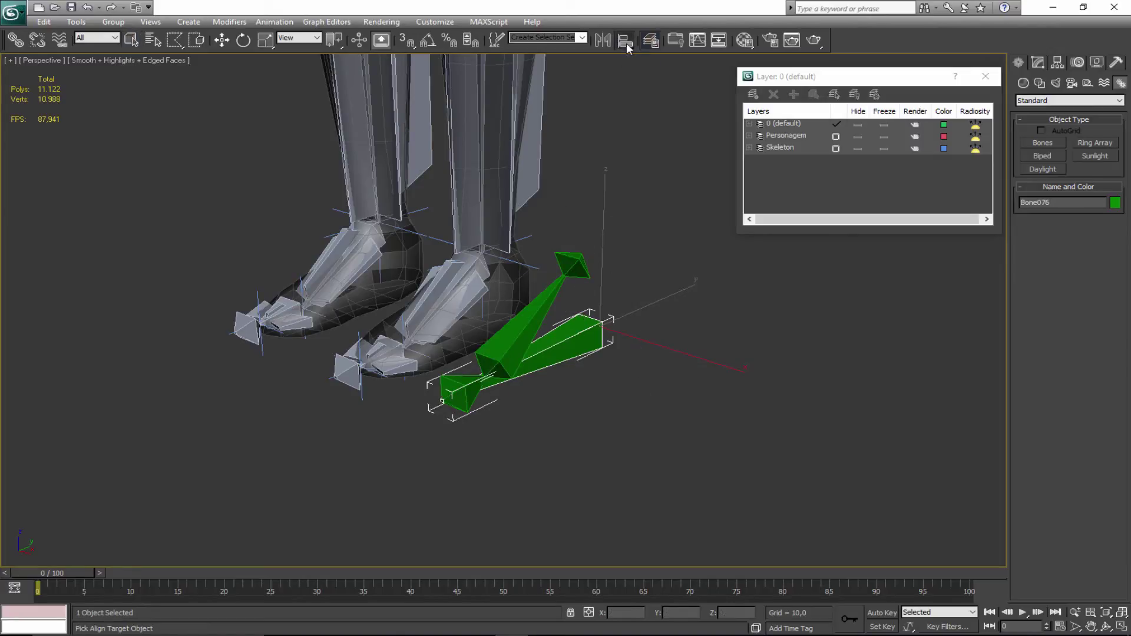
left_click(535, 270)
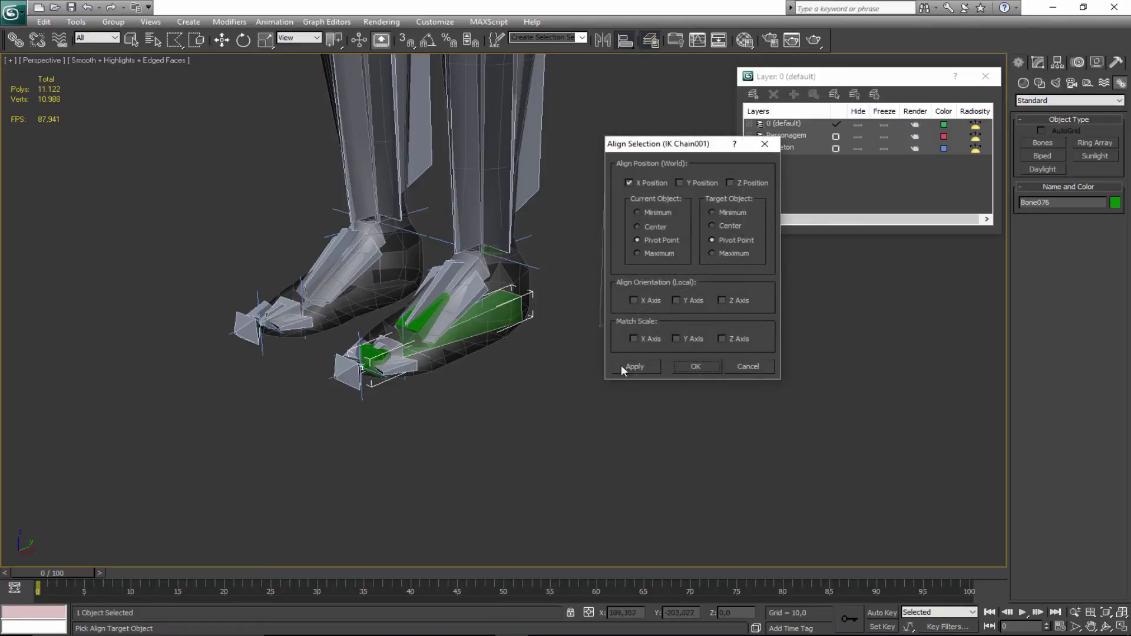
left_click(696, 366)
Hide the Personagem layer so only the skeleton and green bones remain around the foot.
left_click(492, 318)
left_click(493, 318)
scroll(493, 318, "up", 8)
left_click(494, 399)
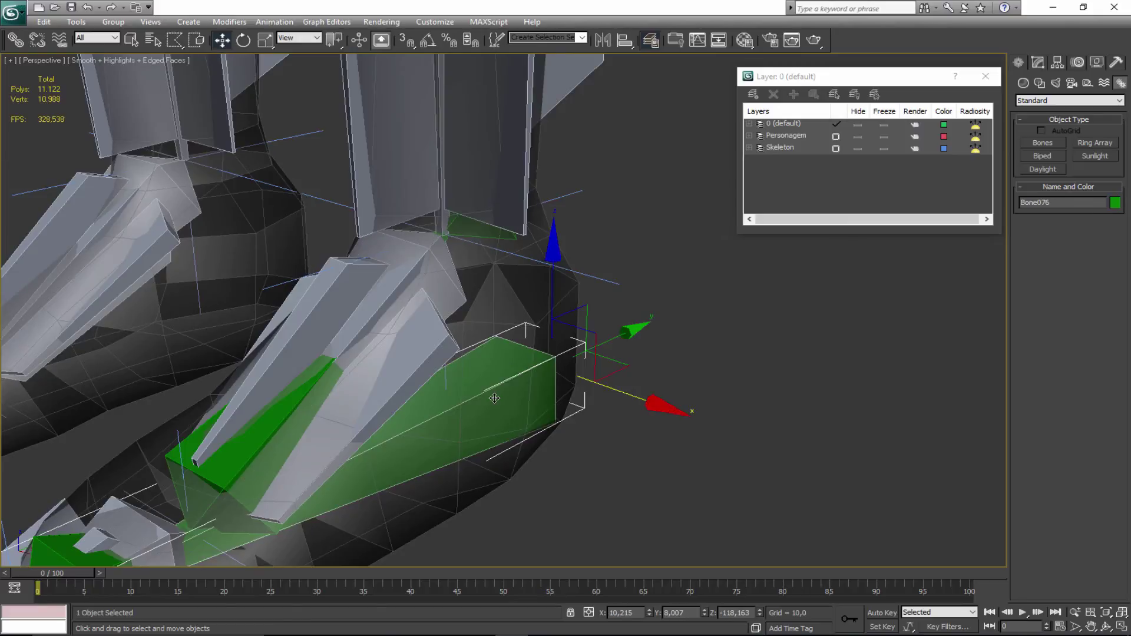
left_click(859, 137)
middle_click_drag(580, 401, 613, 377)
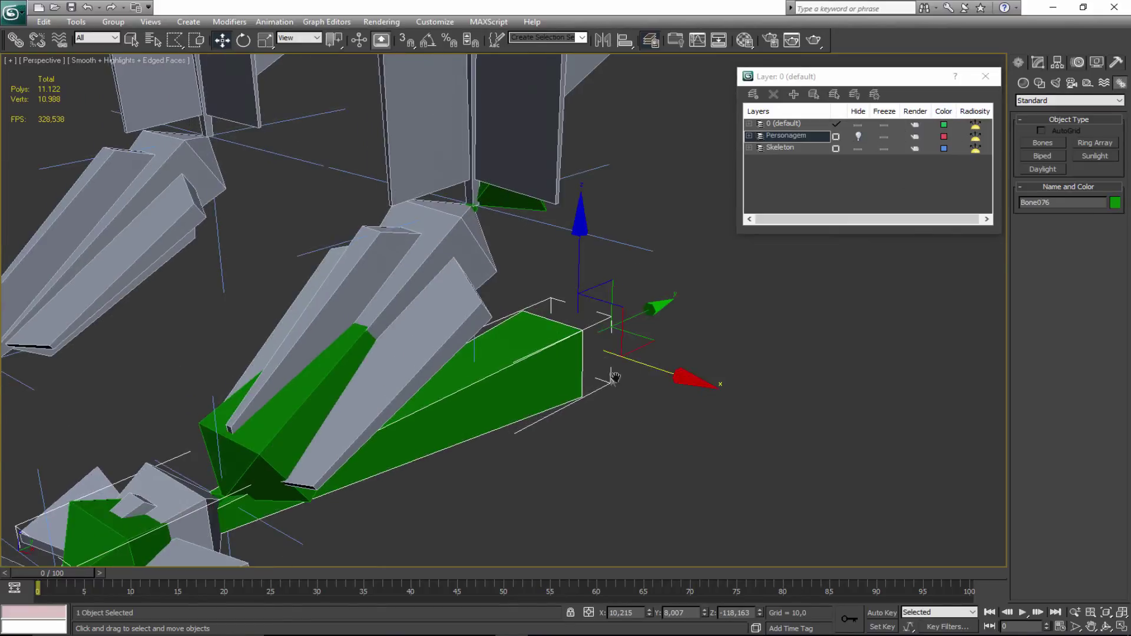
Clone the whole four-bone green chain along X to the outer side of the other foot.
double_click(557, 380)
scroll(557, 381, "down", 3)
middle_click_drag(482, 346, 506, 358, "alt")
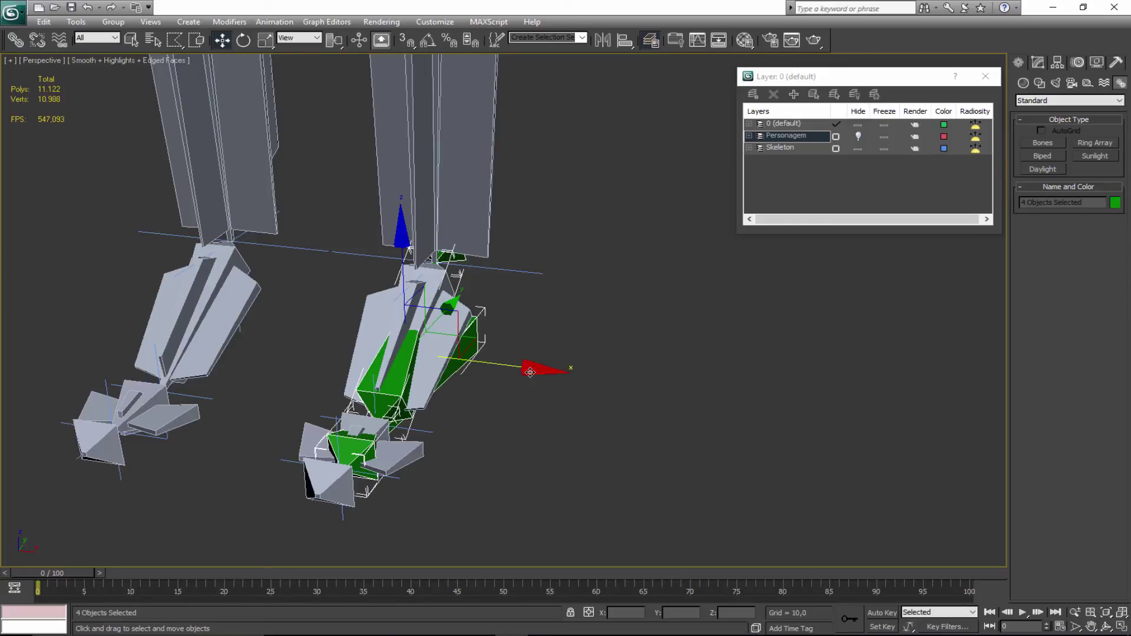
left_click_drag(531, 372, 223, 329, "shift")
left_click(572, 383)
middle_click_drag(354, 385, 572, 399)
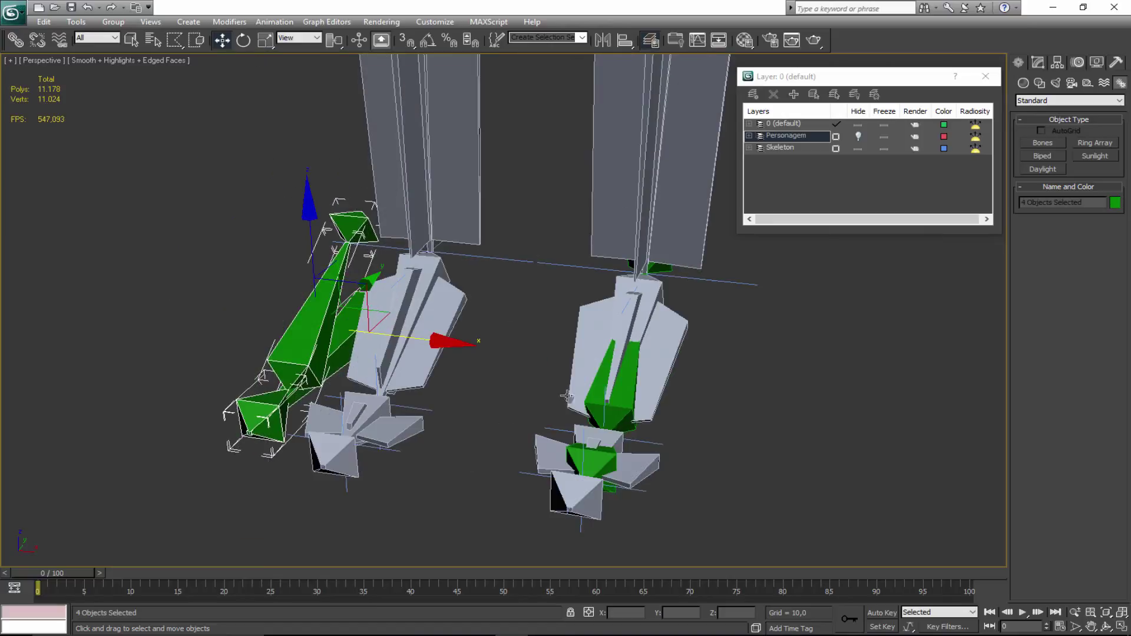
Align the copied heel bone Bone080 to IK Chain002 in X position only, pivot point to pivot point.
middle_click_drag(420, 354, 581, 285, "alt")
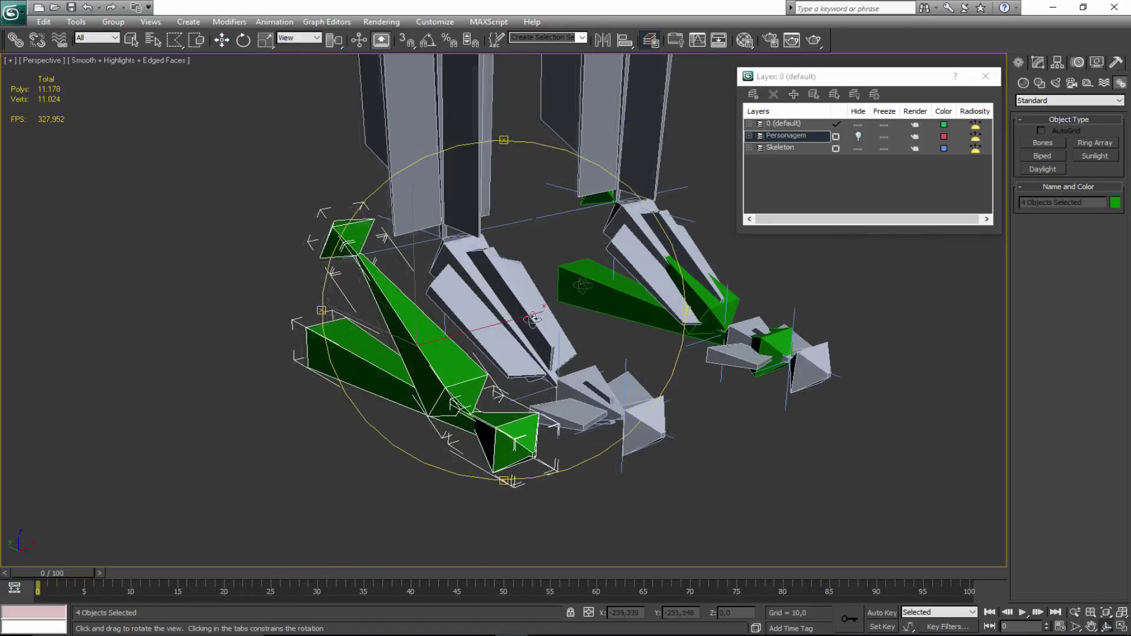
middle_click_drag(477, 334, 492, 330, "alt")
key("q")
left_click(319, 357)
middle_click_drag(320, 357, 297, 375)
left_click(296, 376)
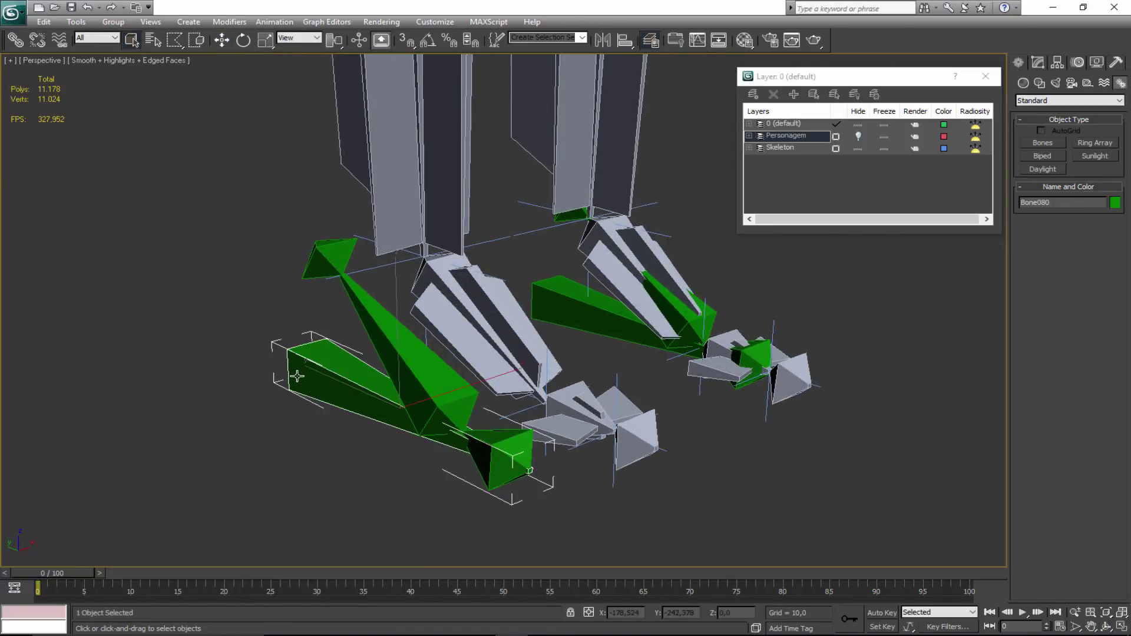
middle_click_drag(362, 274, 298, 288)
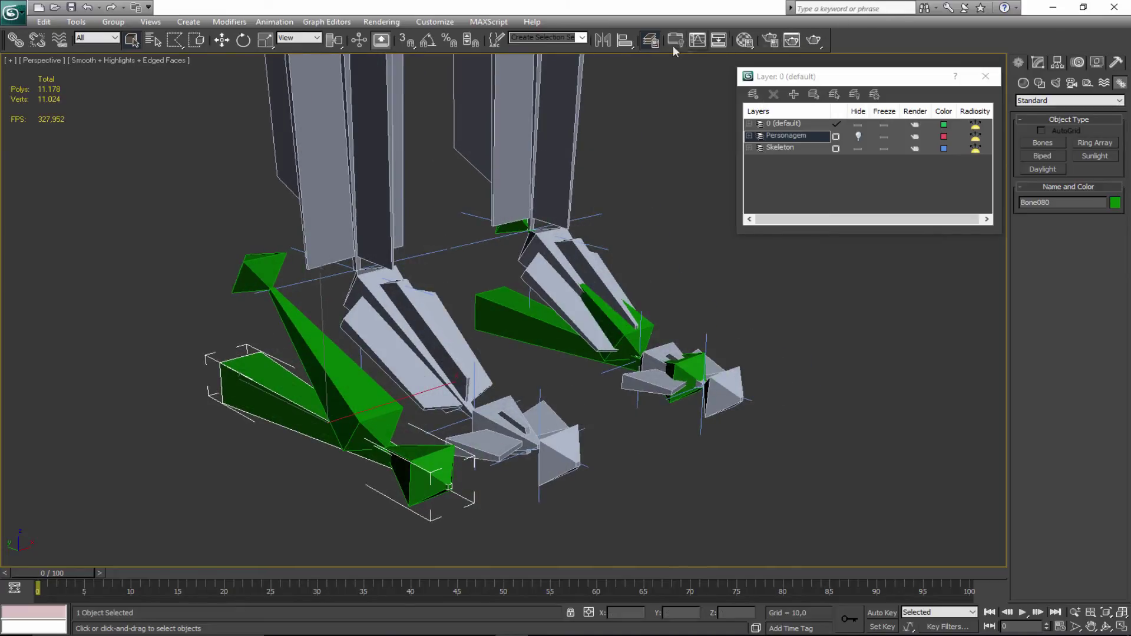
left_click(310, 284)
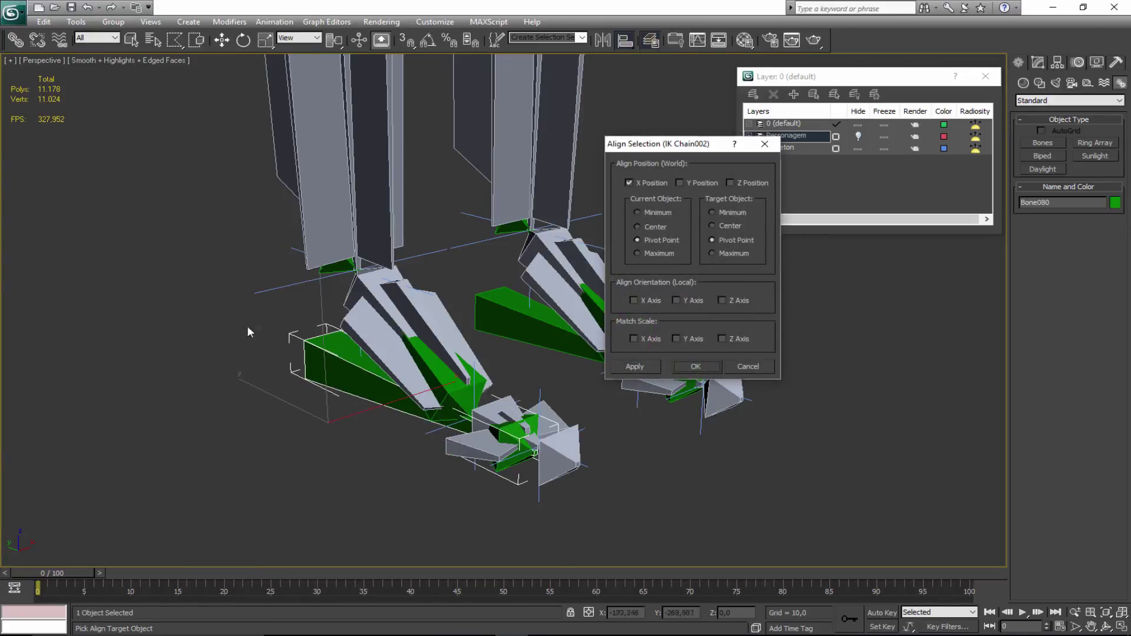
left_click(689, 367)
Link the ankle goal IK Chain001 to the small green end bone at the ankle.
middle_click_drag(674, 369, 471, 377, "alt")
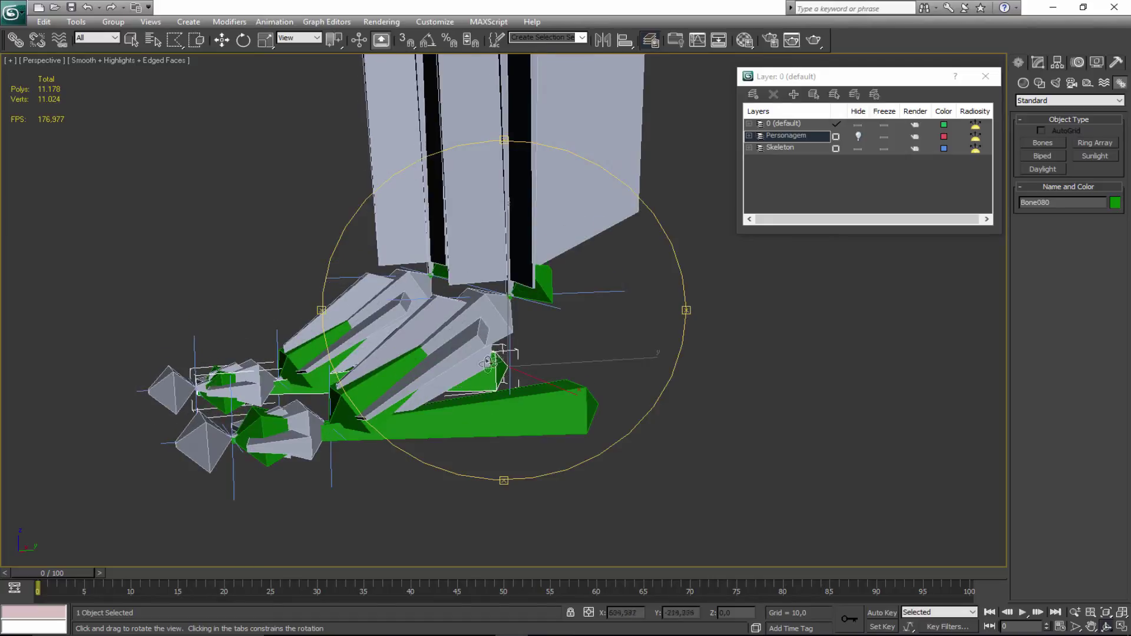
left_click(543, 288)
middle_click_drag(543, 327, 488, 356, "alt")
scroll(513, 323, "up", 4)
left_click(611, 235)
middle_click_drag(611, 235, 595, 318, "alt")
left_click(15, 40)
middle_click_drag(480, 346, 670, 319)
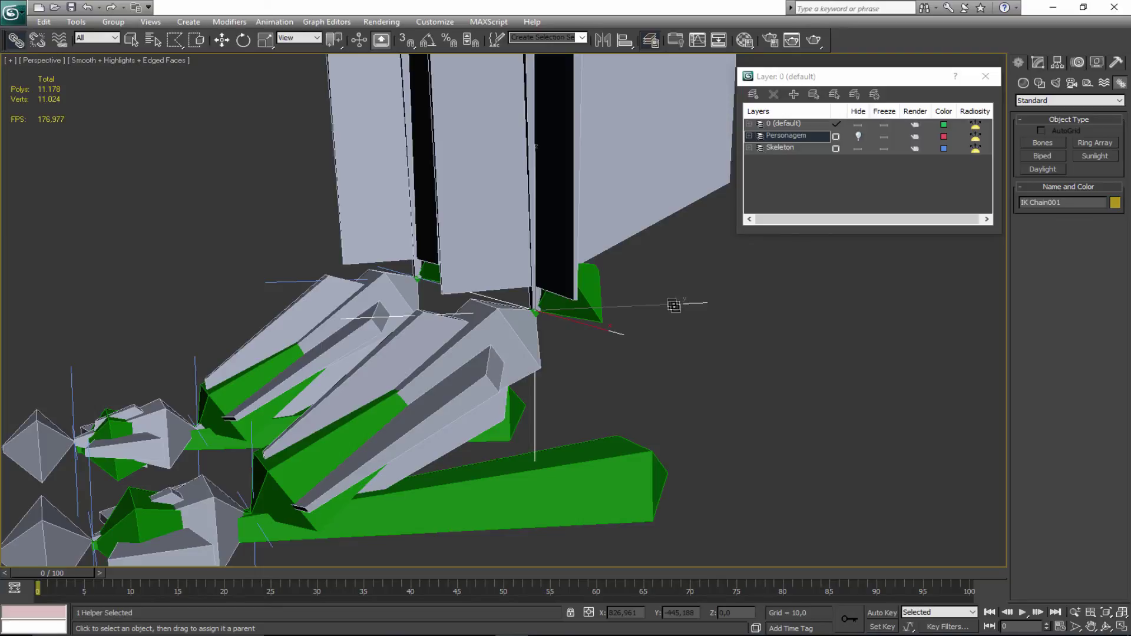
middle_click_drag(695, 396, 716, 359)
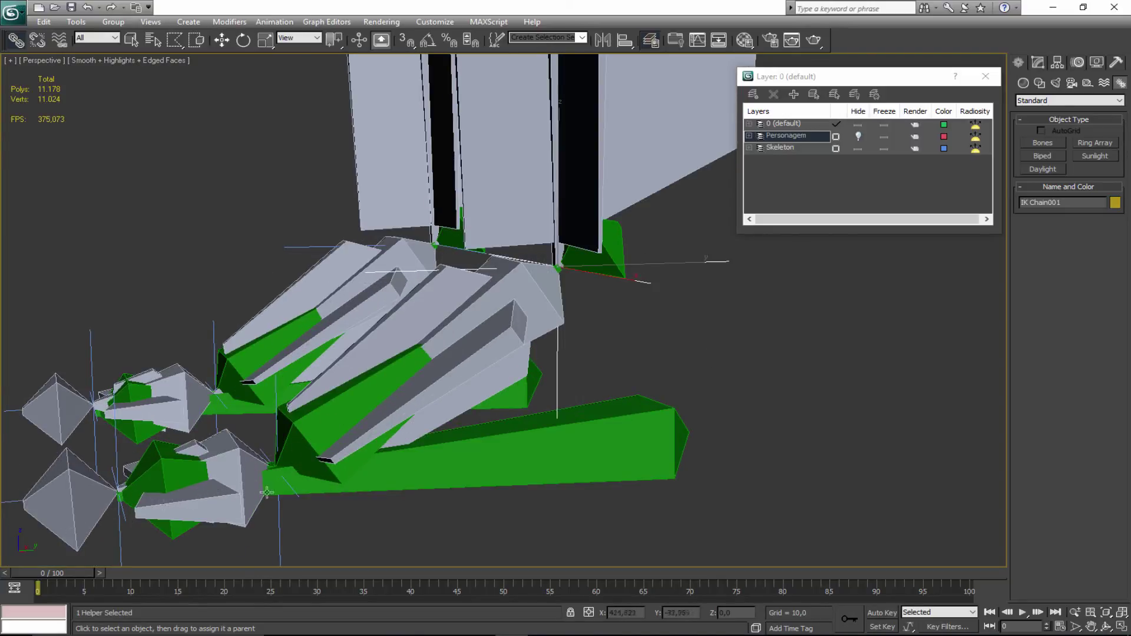
middle_click_drag(452, 435, 437, 453)
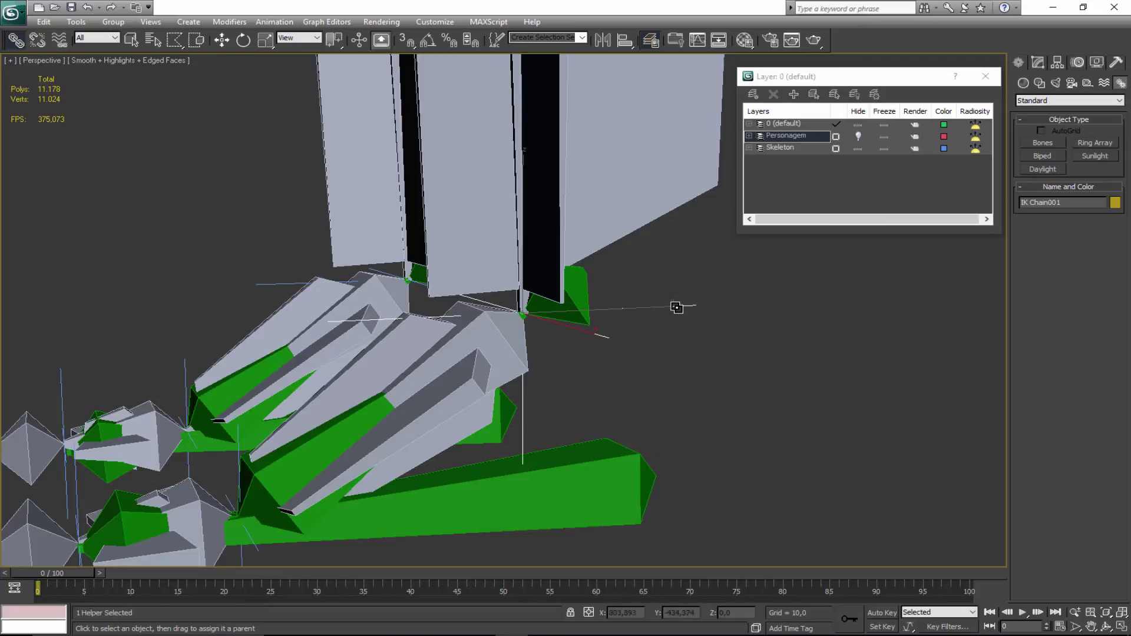
left_click_drag(691, 269, 575, 302)
left_click_drag(579, 301, 578, 326)
Try rotating the green bone Bone078 about its local axis to test how the leg follows.
scroll(550, 377, "down", 4)
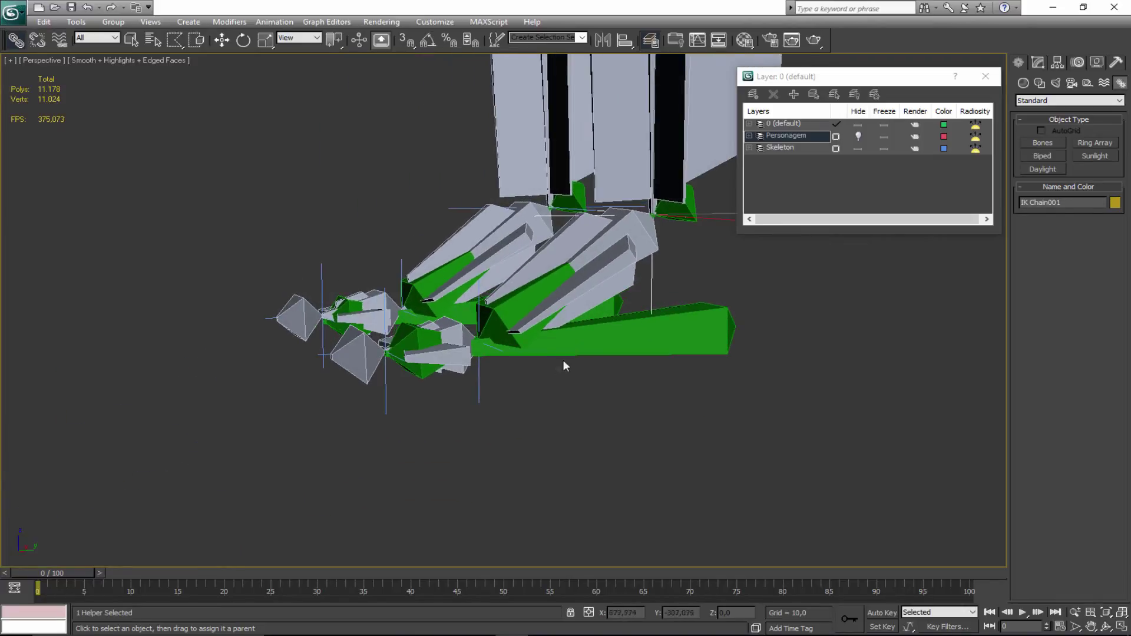
middle_click_drag(564, 360, 513, 381)
key("q")
left_click(469, 339)
key("e")
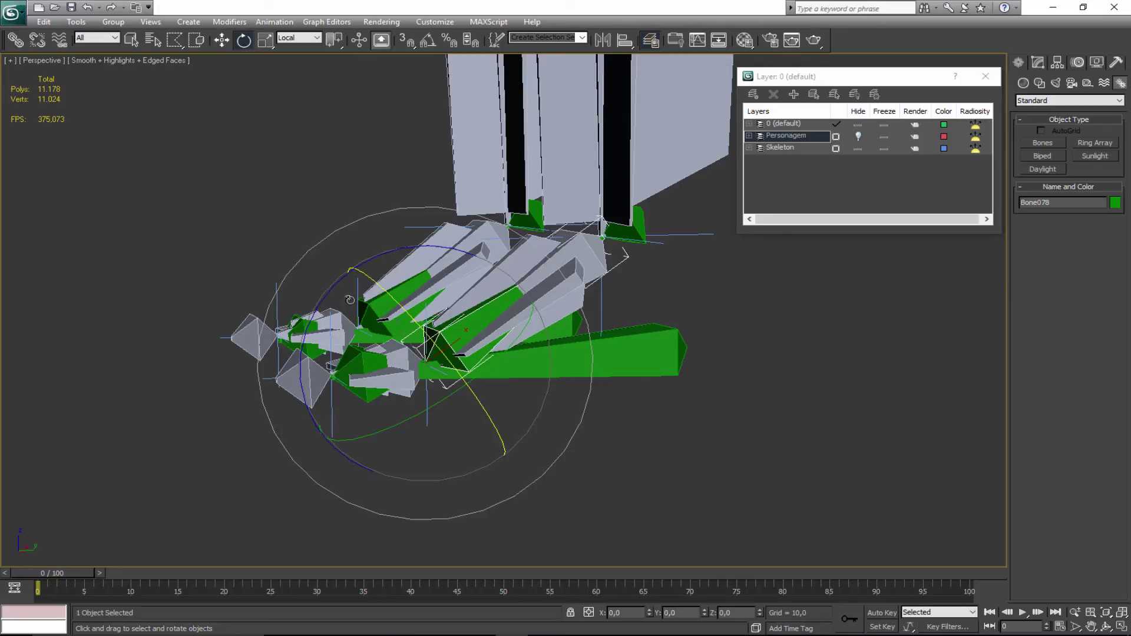
left_click_drag(319, 303, 322, 368)
scroll(384, 414, "down", 5)
middle_click_drag(384, 415, 286, 480)
scroll(365, 456, "down", 3)
left_click_drag(340, 303, 360, 322)
right_click(360, 321)
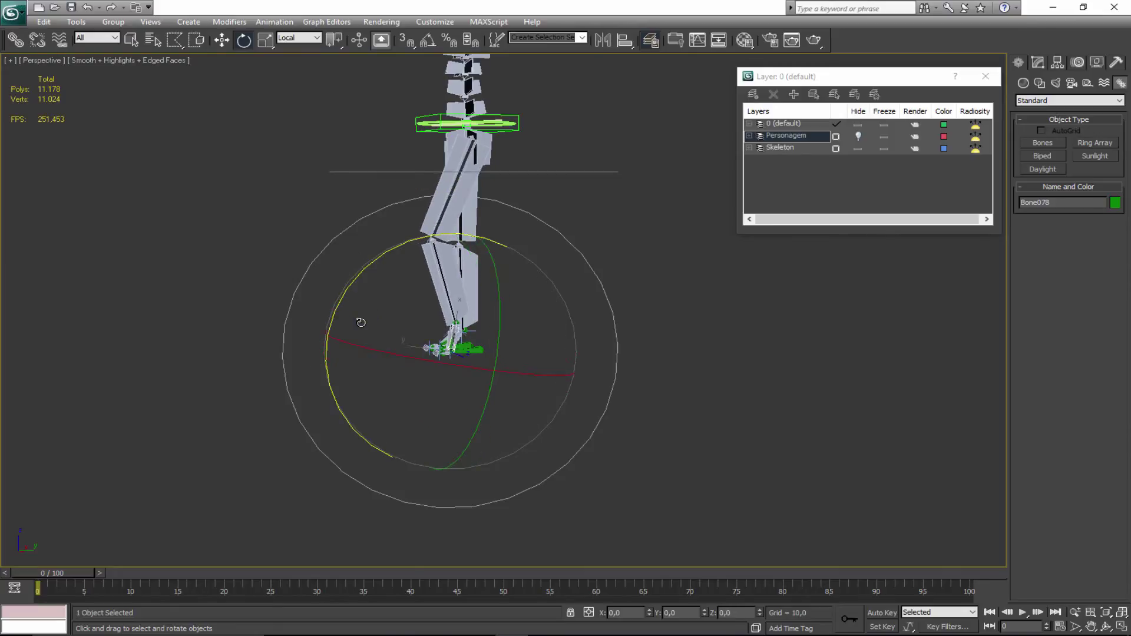
Try rotating Bone008 in the other foot for comparison and cancel the rotation.
scroll(478, 366, "up", 5)
middle_click_drag(478, 365, 536, 371)
key("q")
left_click(429, 326)
left_click(430, 326)
key("e")
left_click_drag(361, 279, 359, 316)
right_click(360, 315)
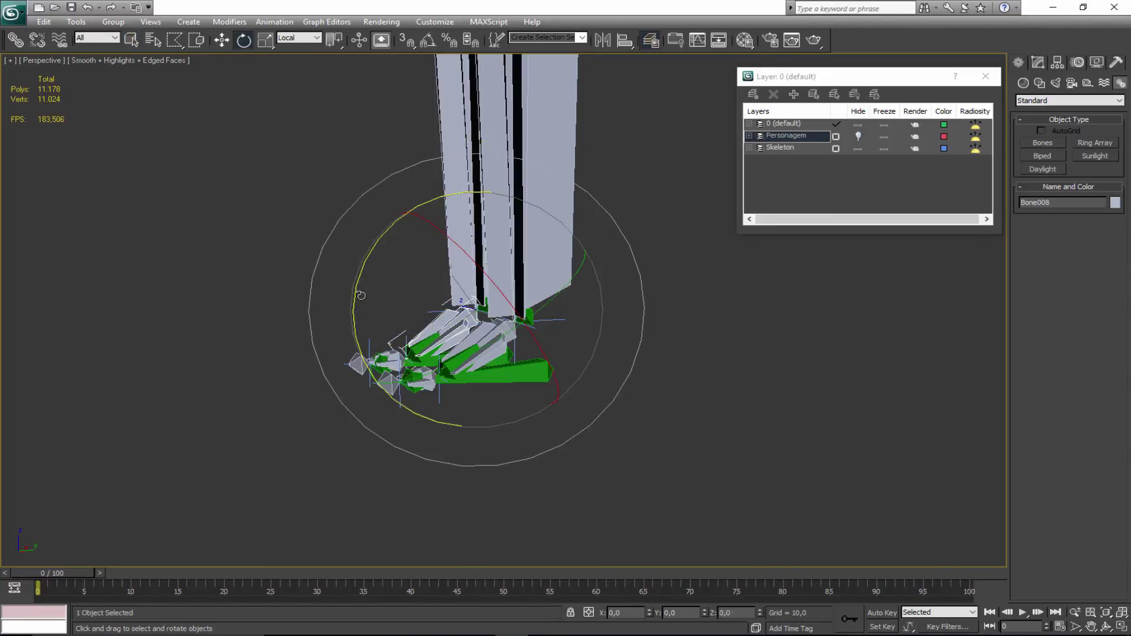
Select IK Chain005 at the ball of the other foot and inspect the setup from both sides.
middle_click_drag(439, 383, 469, 389)
scroll(443, 387, "up", 2)
key("ctrl+r")
middle_click_drag(363, 368, 446, 360, "alt")
left_click(383, 350)
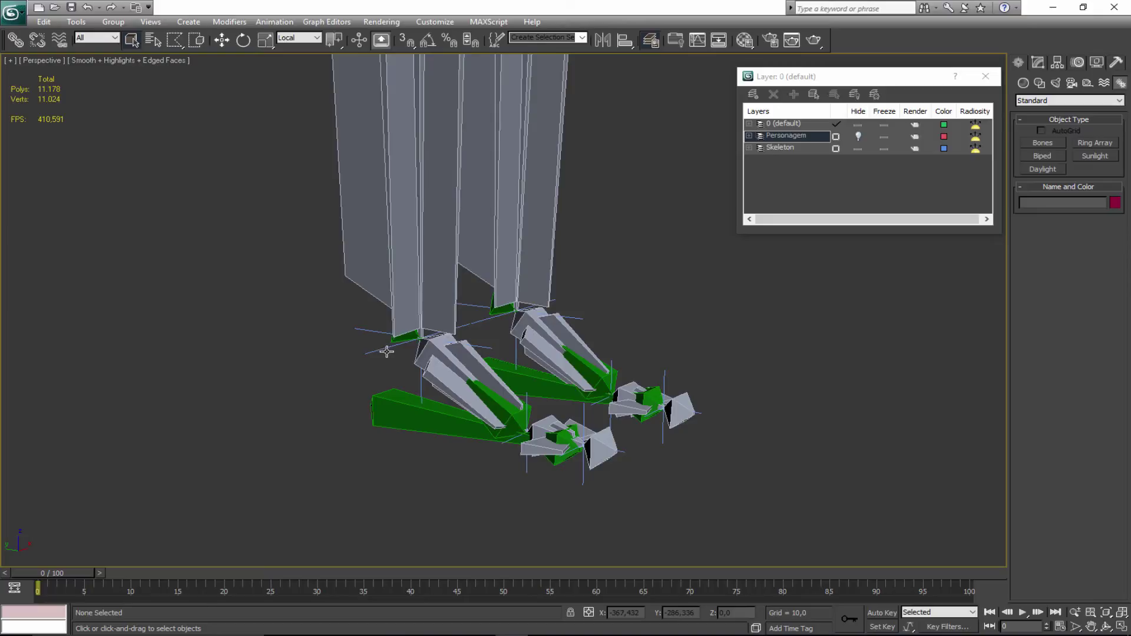
key("w")
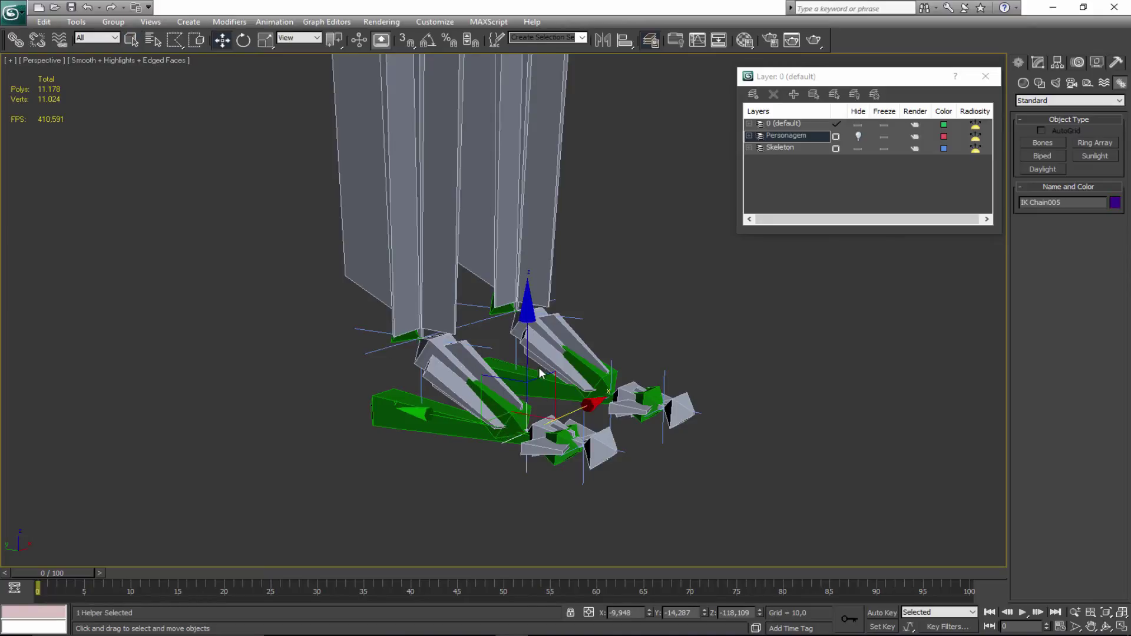
middle_click_drag(511, 376, 448, 386, "alt")
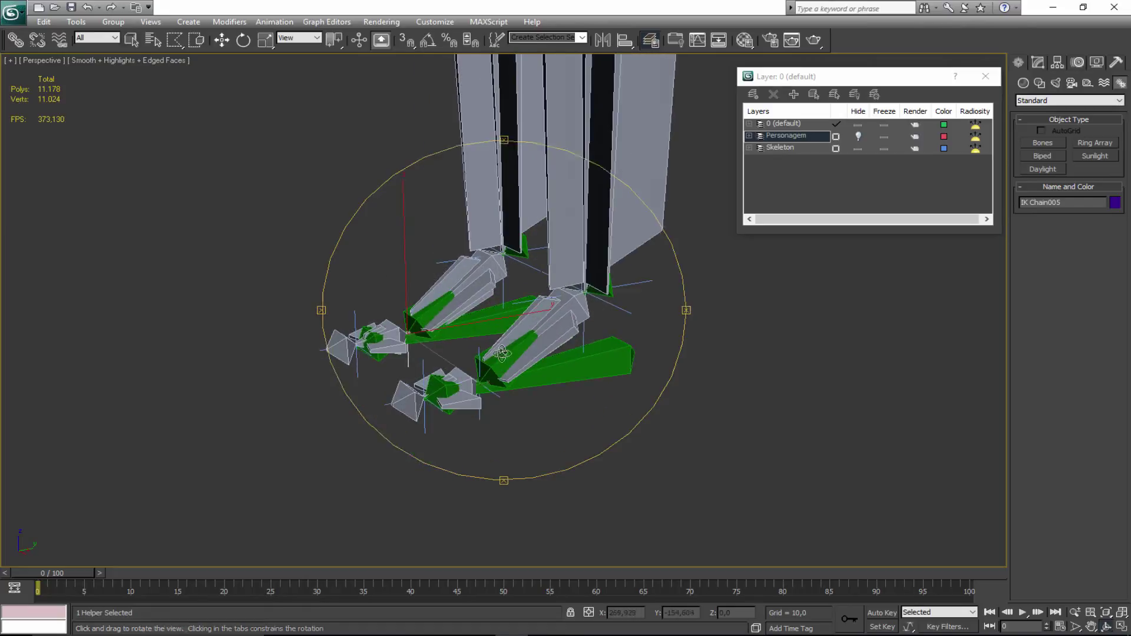
Try another rotation of Bone078 with both feet in view and undo it.
left_click(489, 367)
key("e")
left_click_drag(395, 320, 373, 336)
key("ctrl+z")
key("q")
middle_click_drag(501, 398, 503, 394)
scroll(503, 393, "up", 2)
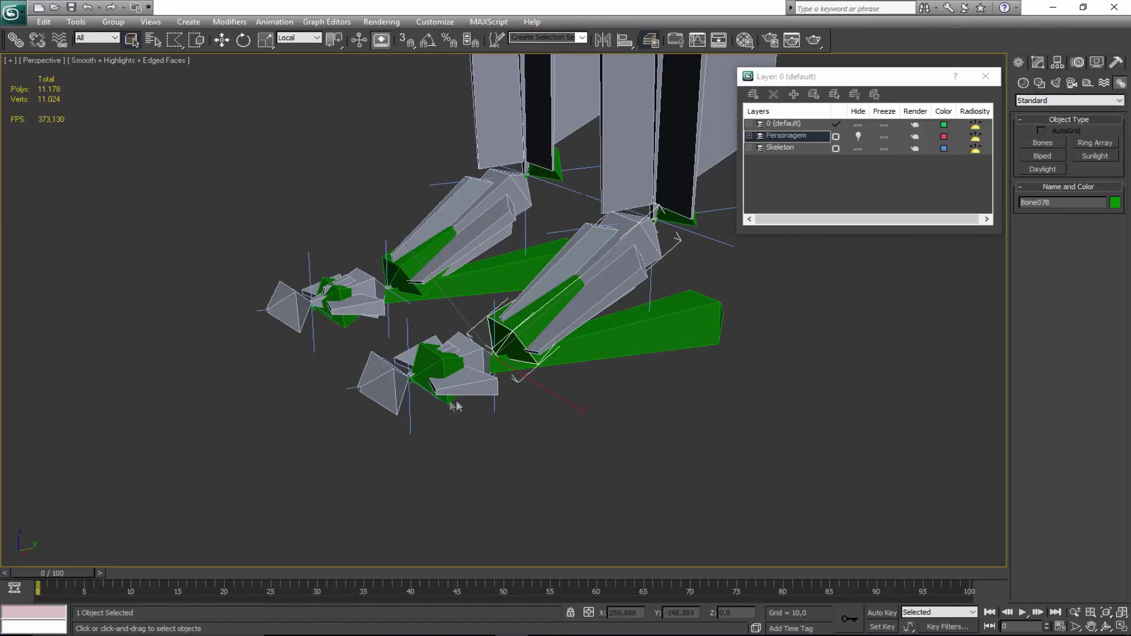
Link IK Chain003 at the ball of the foot to the green bone Bone078 that starts there.
left_click(439, 357)
mouse_move(452, 421)
middle_mouse_down()
mouse_move(480, 392)
mouse_move(462, 414)
middle_mouse_up()
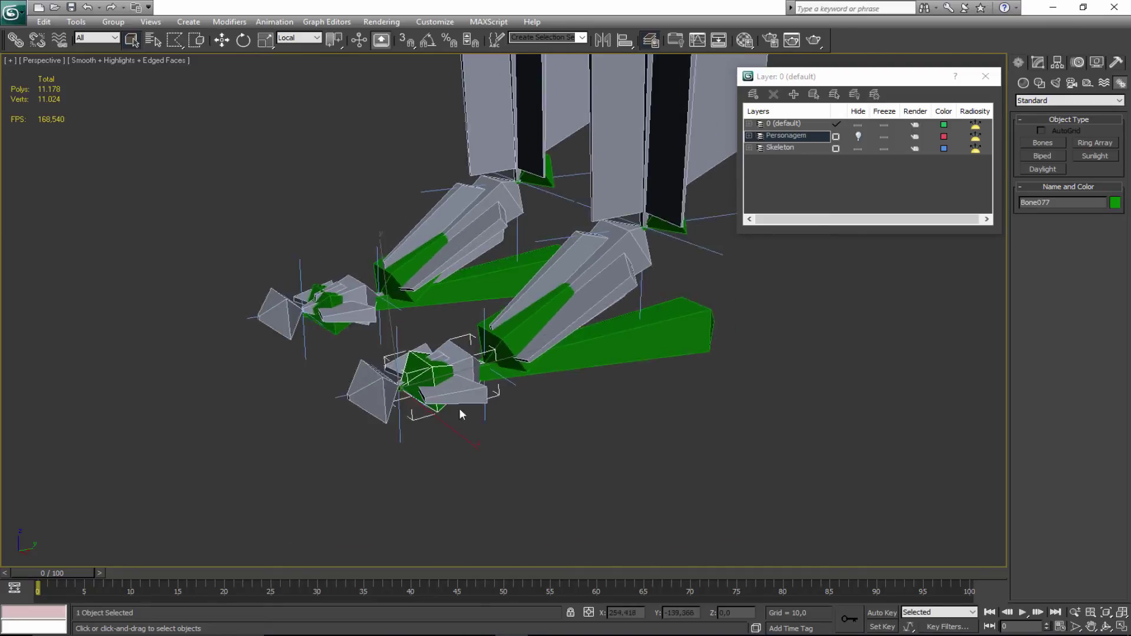
scroll(461, 409, "up", 2)
left_click(503, 417)
middle_click_drag(585, 443, 410, 357, "alt")
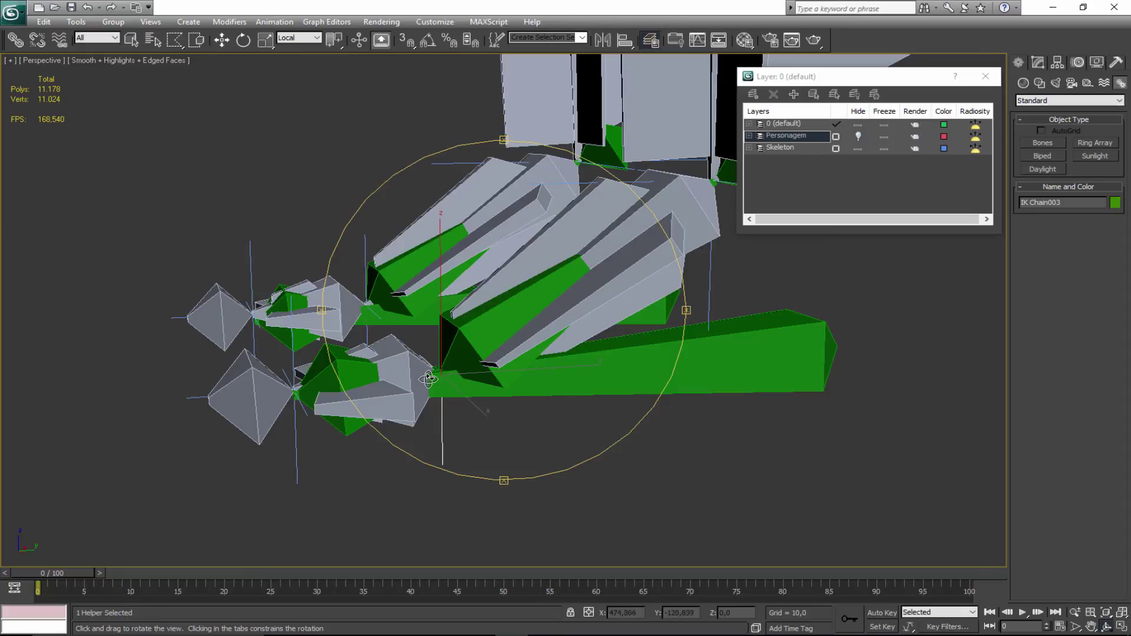
scroll(429, 379, "down", 3)
scroll(459, 376, "up", 3)
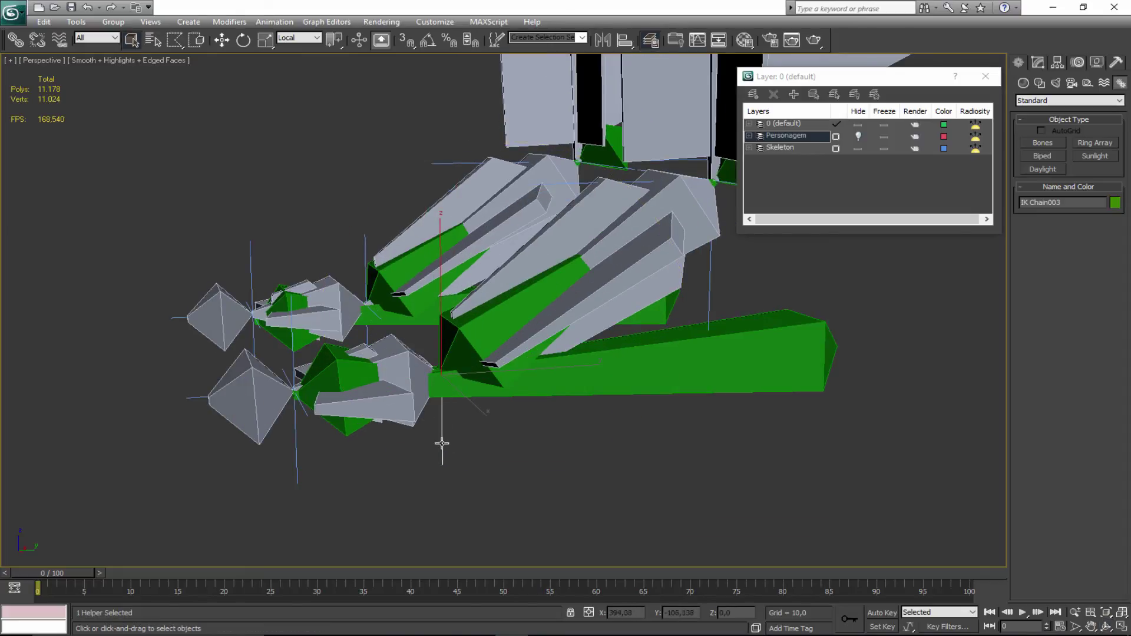
left_click(15, 43)
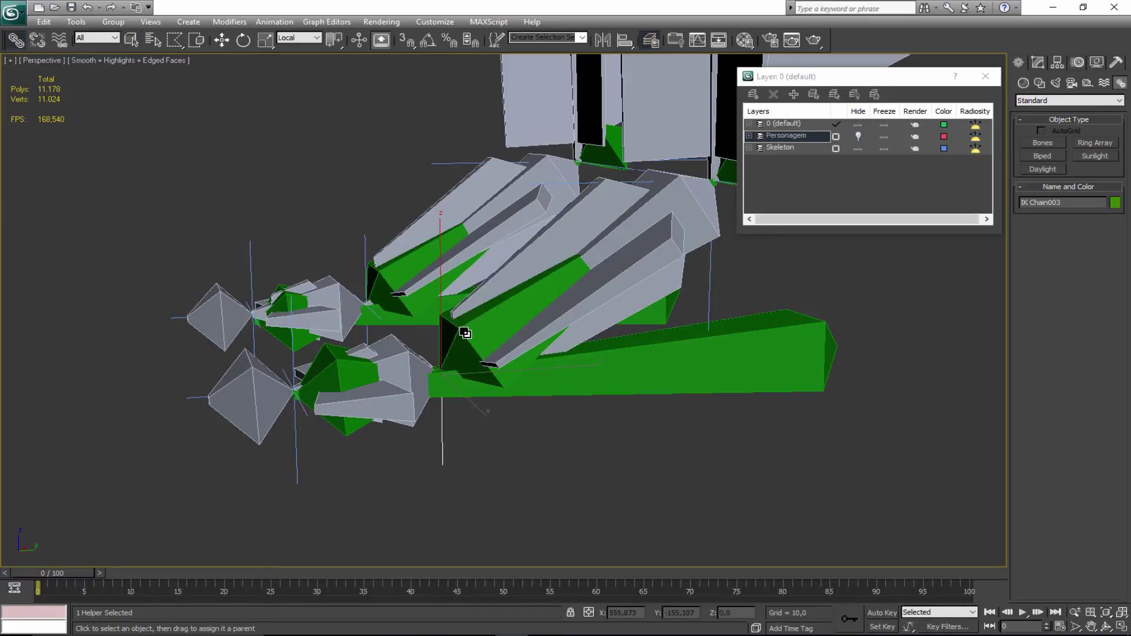
scroll(464, 333, "down", 3)
middle_click_drag(460, 383, 468, 391)
scroll(469, 391, "up", 2)
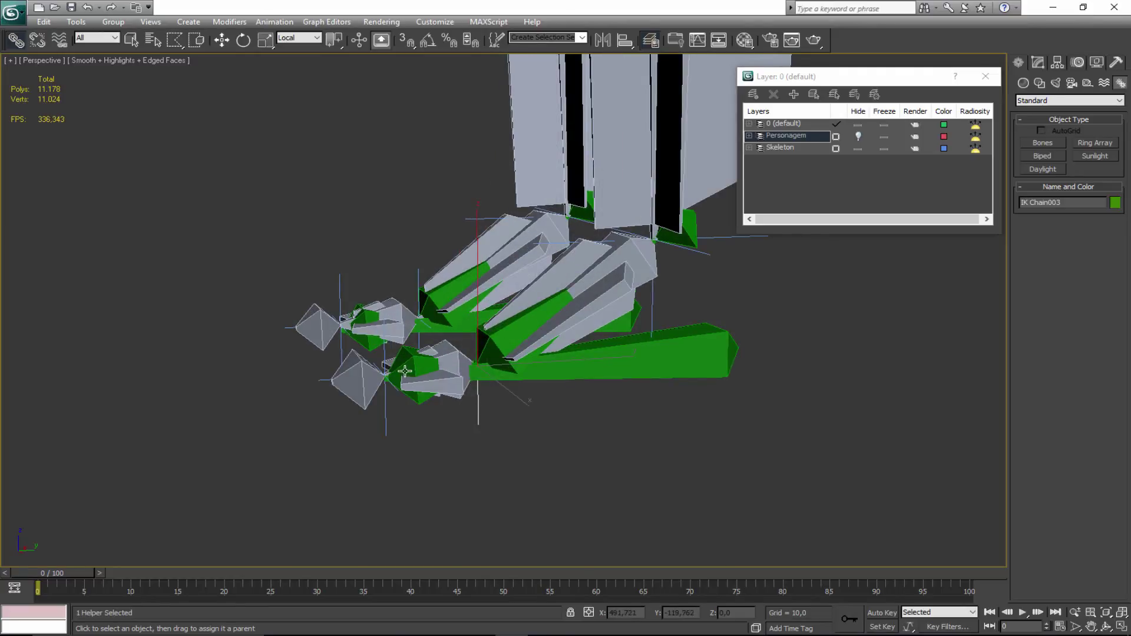
Try rotating the green toe bone Bone077 to test the ball link and undo the rotation.
left_click(404, 371)
key("e")
key("w")
key("e")
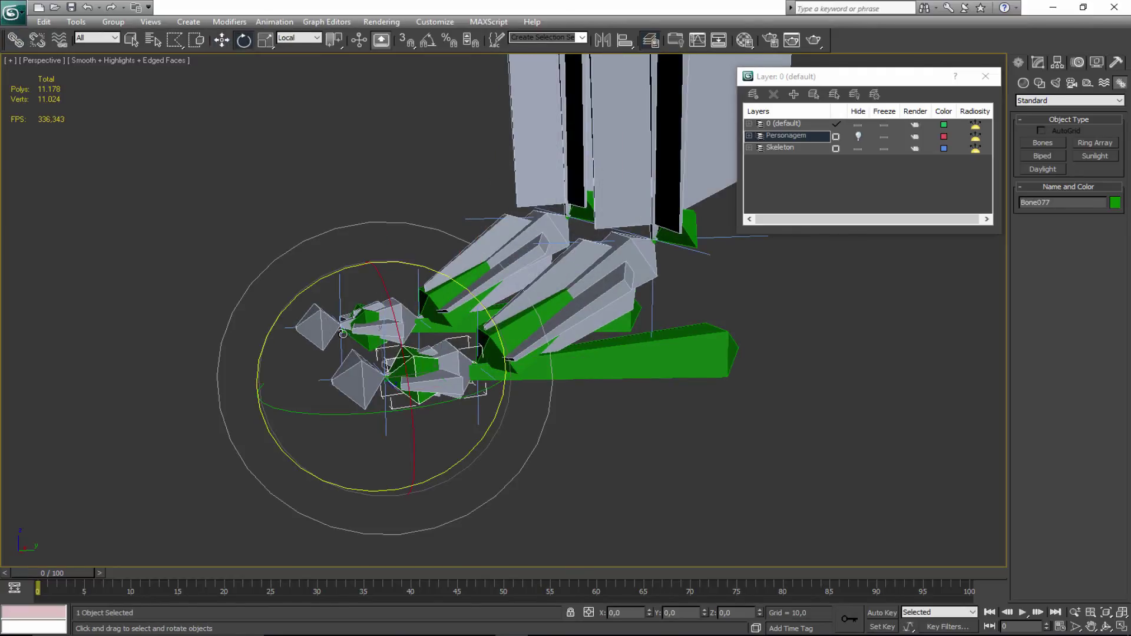
left_click_drag(276, 320, 272, 364)
key("ctrl+z")
scroll(404, 410, "up", 3)
middle_click_drag(408, 434, 405, 411)
scroll(400, 396, "down", 3)
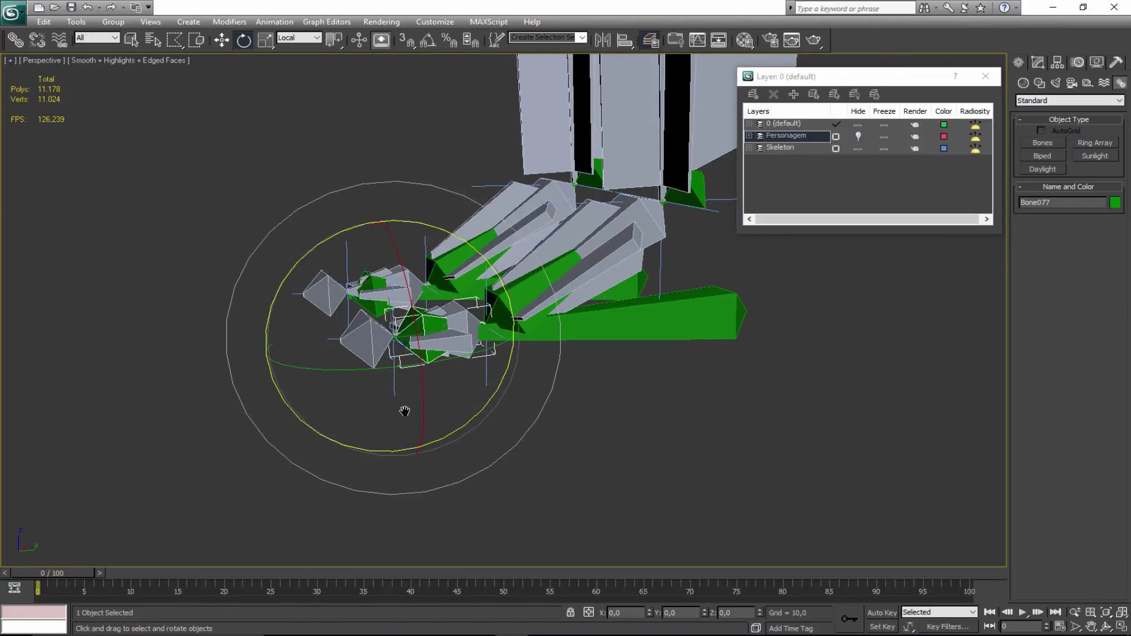
Link IK Chain004 at the toe joint of the near foot to the green toe bone Bone077.
scroll(439, 410, "up", 3)
key("q")
left_click(364, 433)
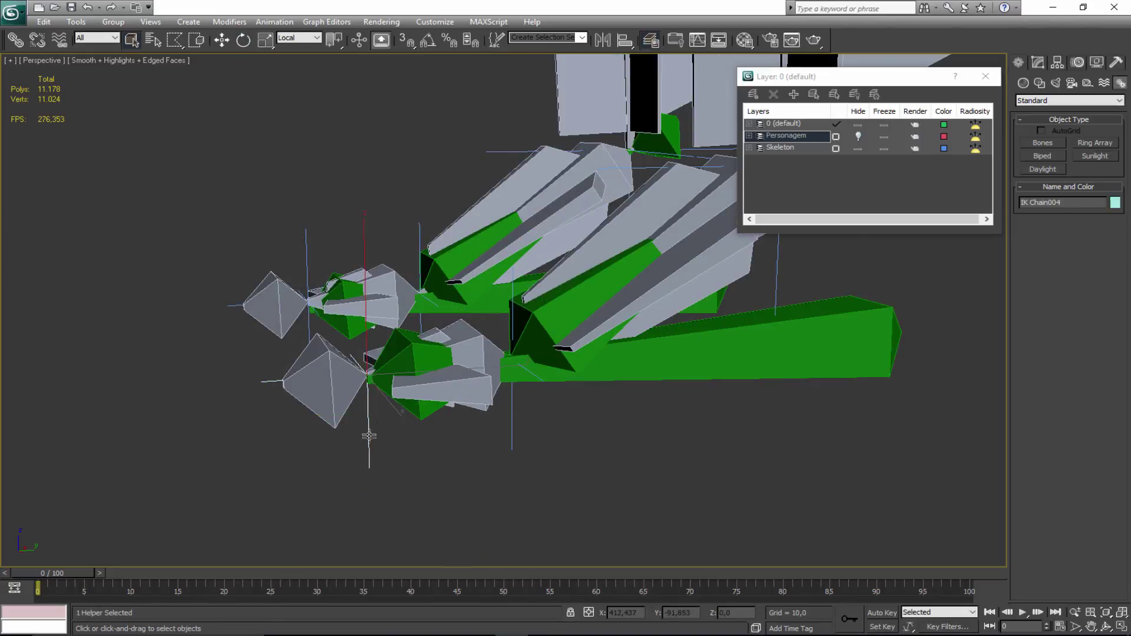
middle_click_drag(366, 434, 423, 458)
left_click(16, 40)
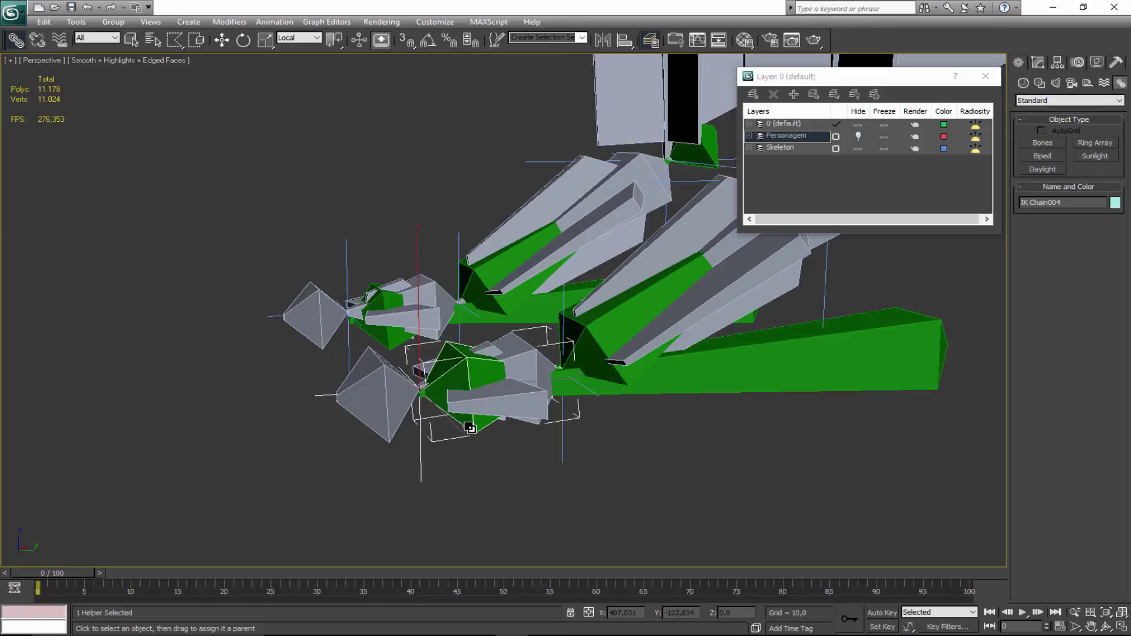
scroll(506, 432, "down", 3)
Try rotating the green toe bone Bone077 to test the toe link and undo the rotation.
middle_click_drag(506, 432, 383, 450)
key("q")
left_click(366, 389)
middle_click_drag(365, 389, 376, 404)
key("e")
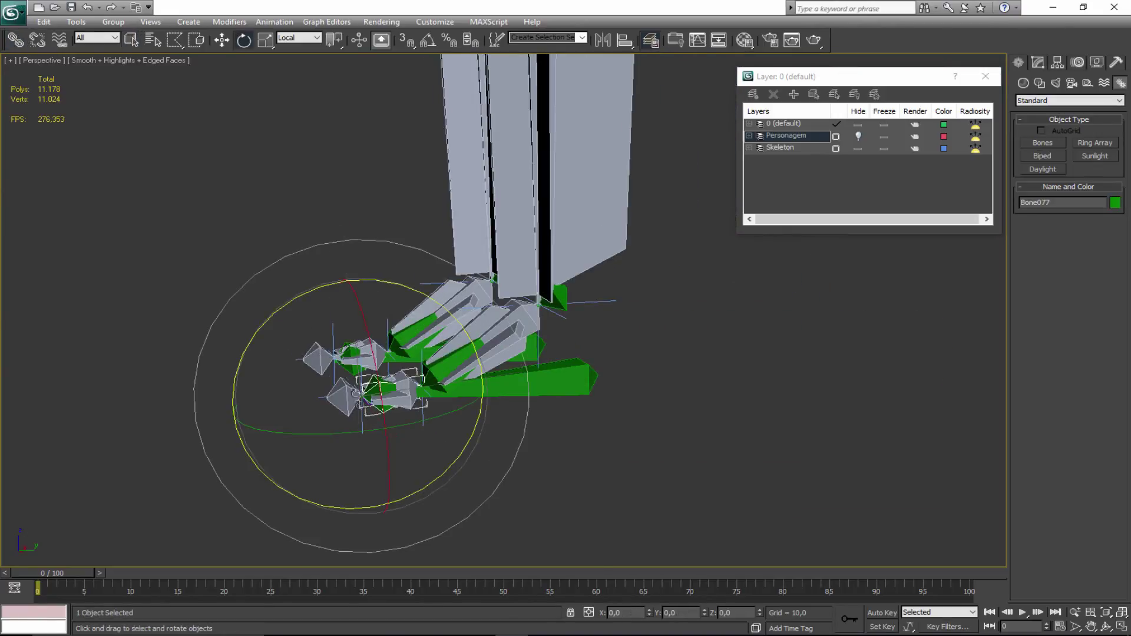
left_click_drag(263, 327, 276, 399)
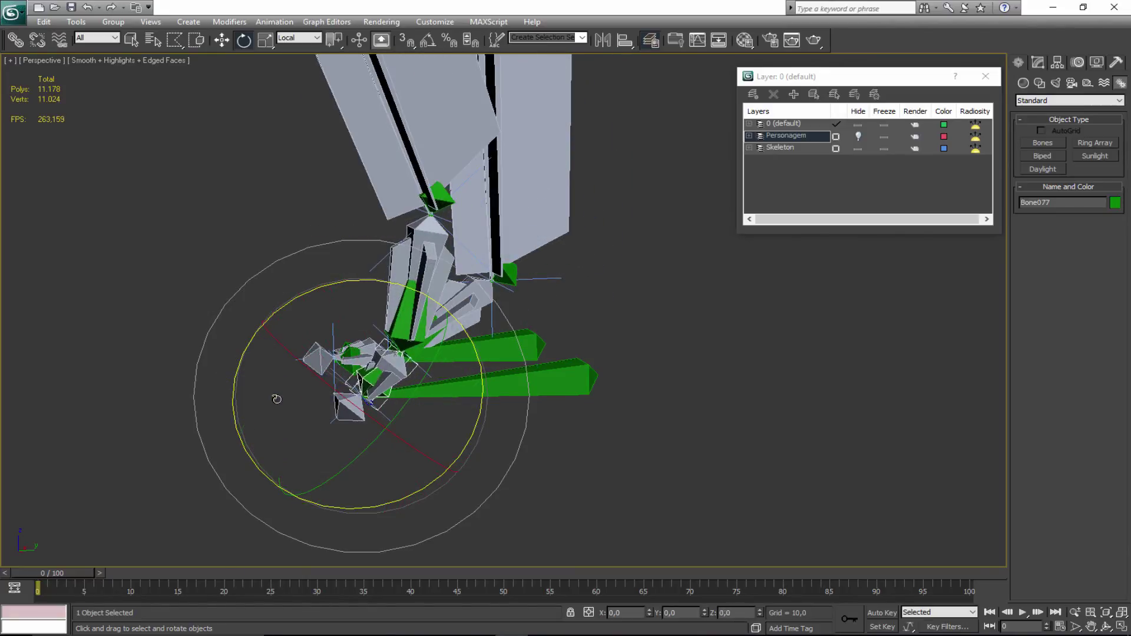
key("ctrl+z")
key("ctrl+z")
key("ctrl+z")
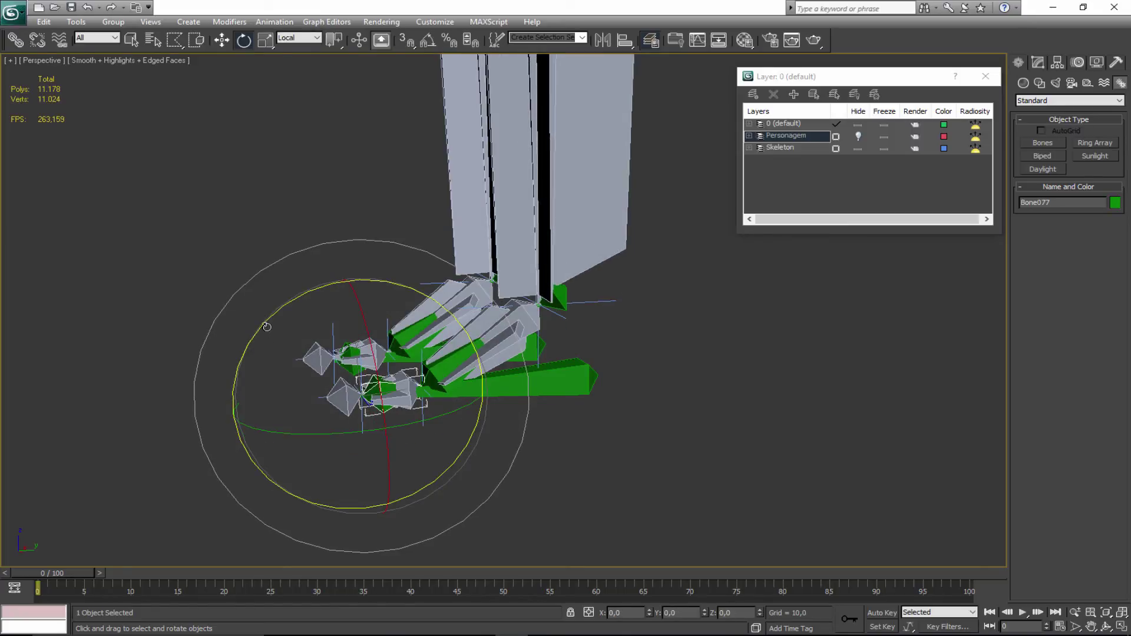
key("ctrl+z")
Try rotating Bone077 together with the green mid-foot bone on the same foot, and undo both rotations.
key("q")
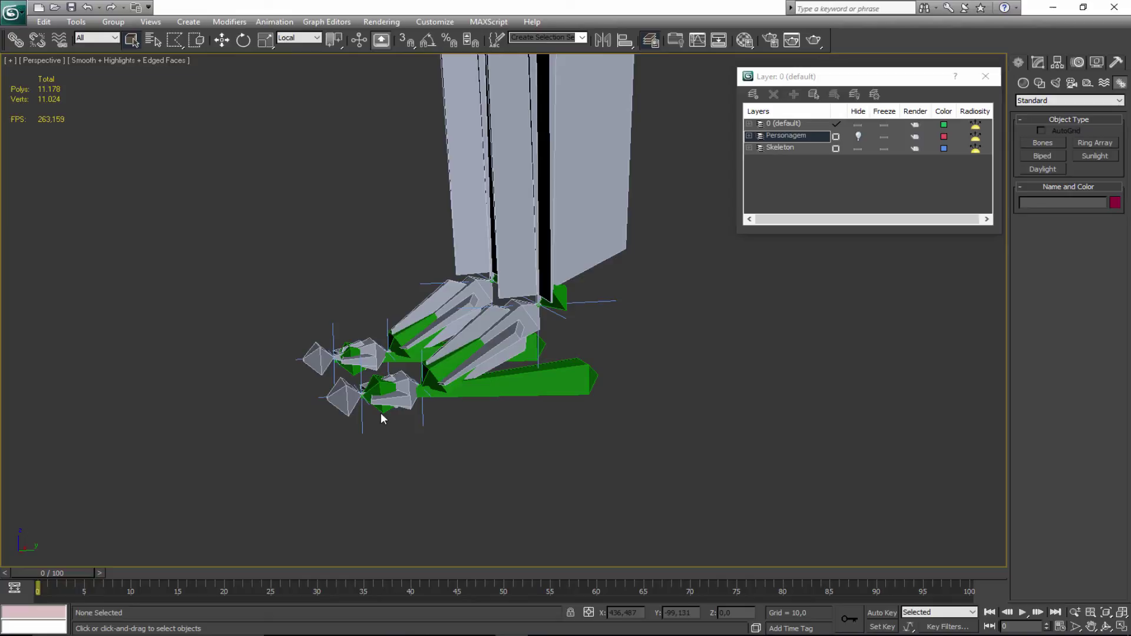
double_click(383, 411)
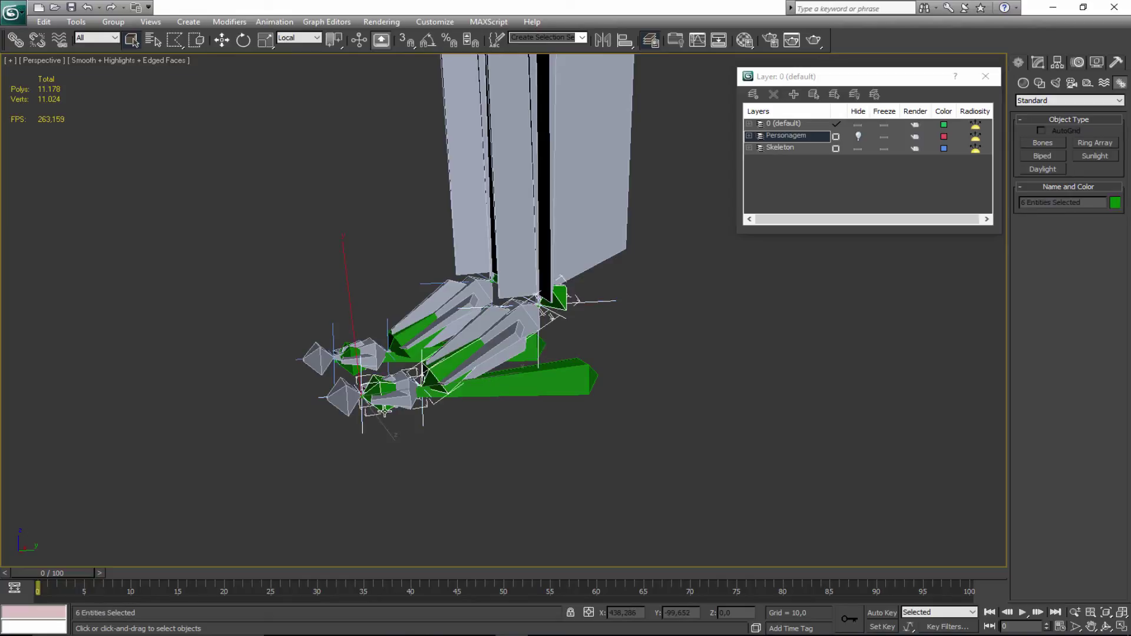
left_click(384, 411)
key("e")
left_click_drag(283, 312, 257, 338)
key("q")
left_click(426, 330)
key("e")
left_click_drag(322, 282, 314, 323)
key("ctrl+z")
key("ctrl+z")
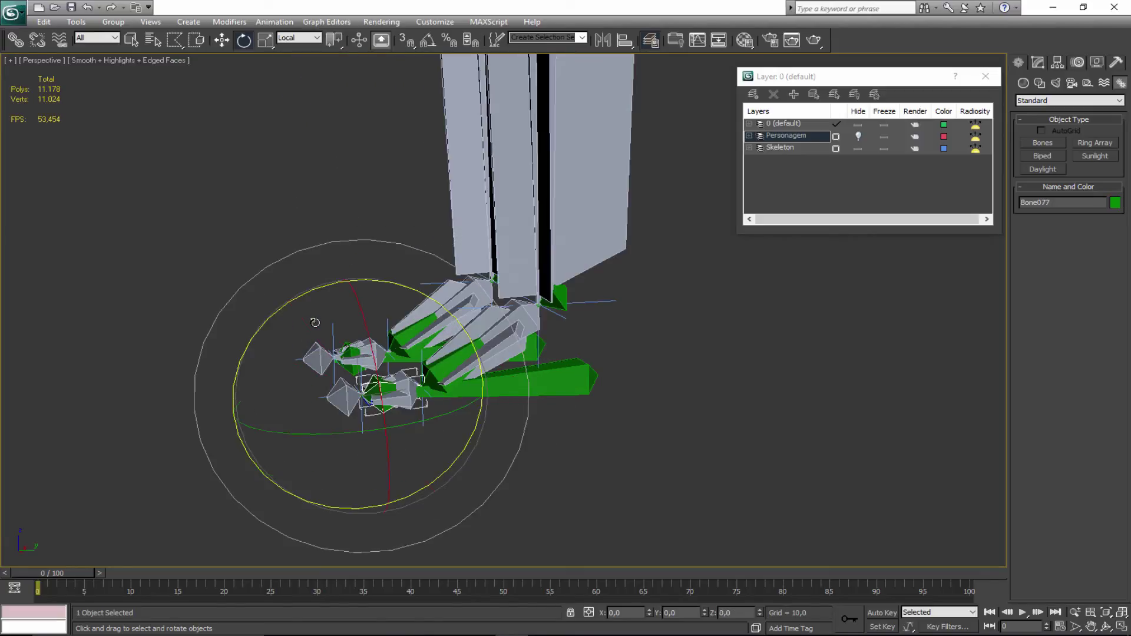
Try moving the green heel bone Bone076 to test how the foot and leg follow, and cancel the move.
key("q")
left_click(587, 381)
middle_click_drag(560, 393, 474, 415, "alt")
scroll(525, 409, "down", 4)
key("e")
key("w")
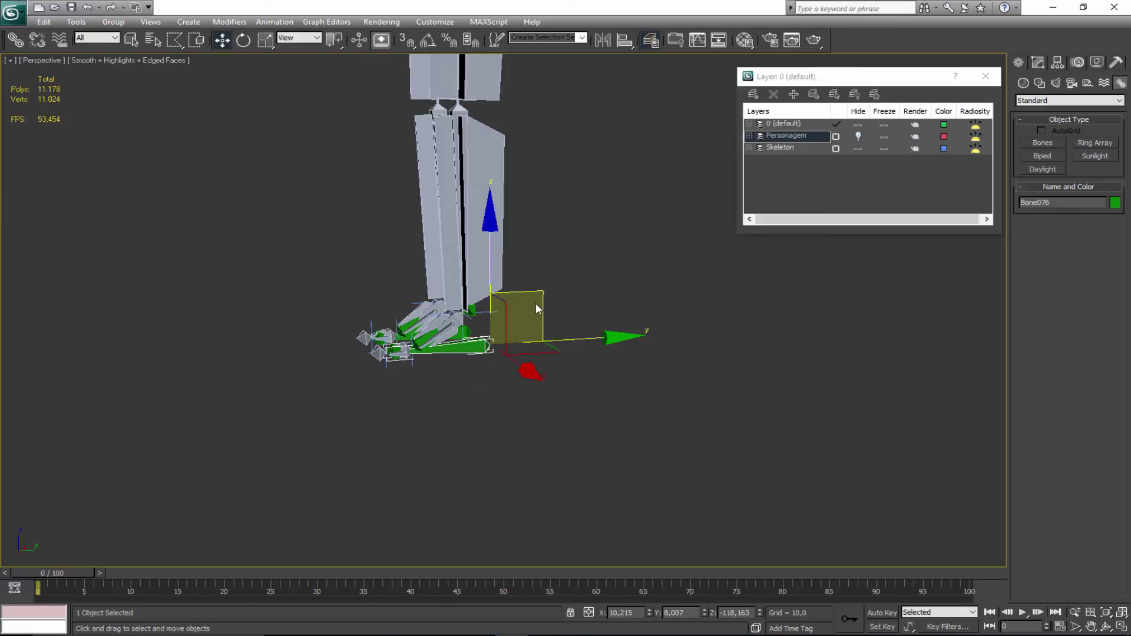
left_click_drag(540, 293, 471, 248)
scroll(478, 394, "down", 3)
middle_click_drag(473, 328, 466, 507)
left_click_drag(494, 417, 522, 304)
right_click(522, 303)
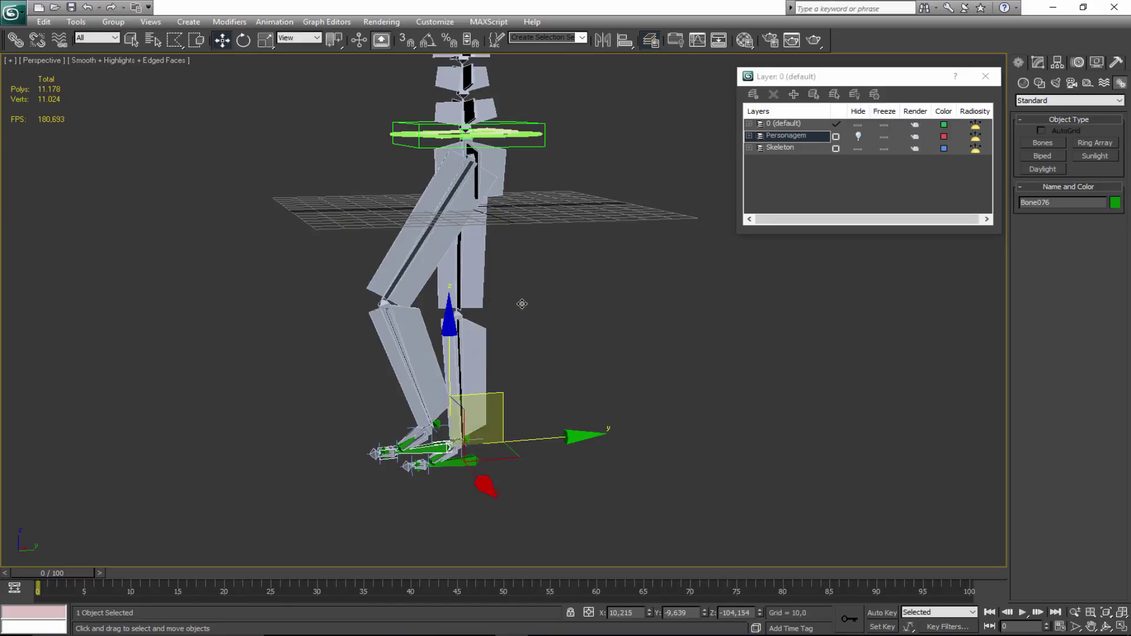
Try rotating the green heel bone Bone076 in several directions from both sides and cancel the rotations.
scroll(594, 394, "up", 5)
key("e")
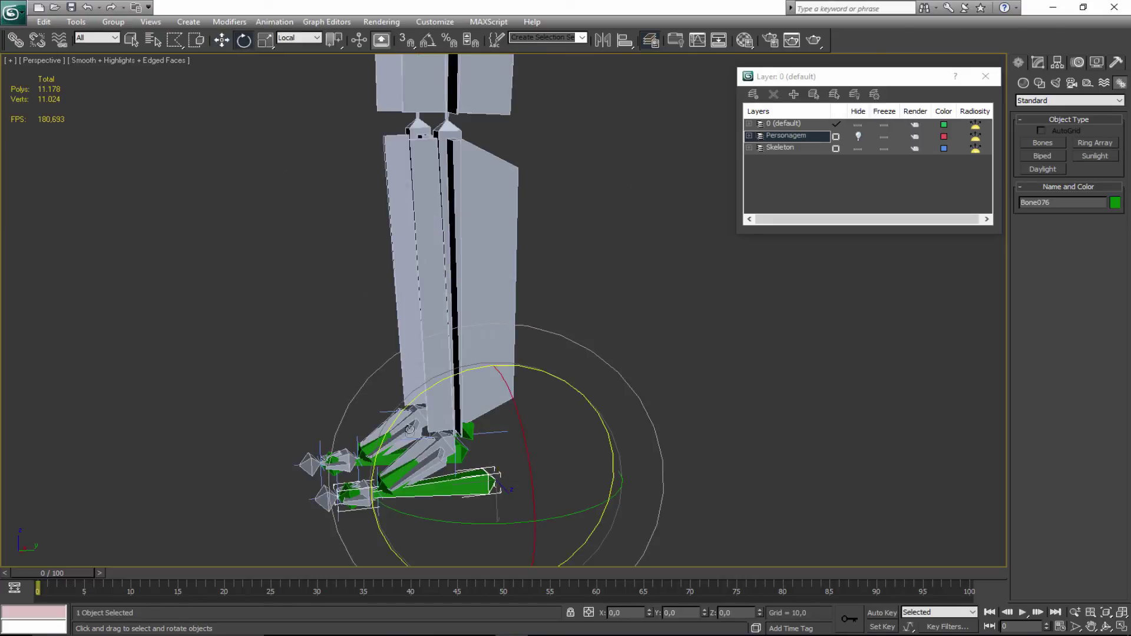
left_click_drag(401, 413, 439, 397)
right_click(439, 397)
middle_click_drag(468, 453, 571, 463, "alt")
left_click_drag(582, 501, 613, 408)
middle_click_drag(611, 404, 492, 363, "alt")
left_click_drag(459, 375, 455, 363)
left_click_drag(355, 368, 415, 371)
right_click(404, 352)
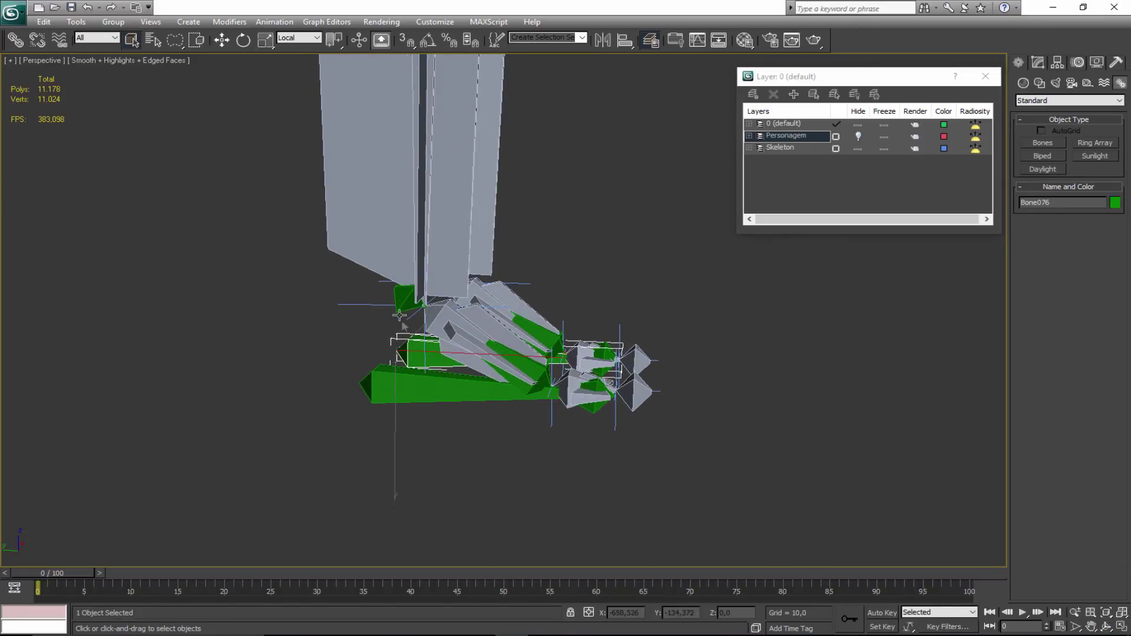
Link IK Chain002 at the ankle of the other leg to the green bone behind that ankle.
middle_click_drag(419, 355, 288, 333, "alt")
scroll(419, 313, "up", 3)
left_click(289, 334)
scroll(296, 356, "up", 3)
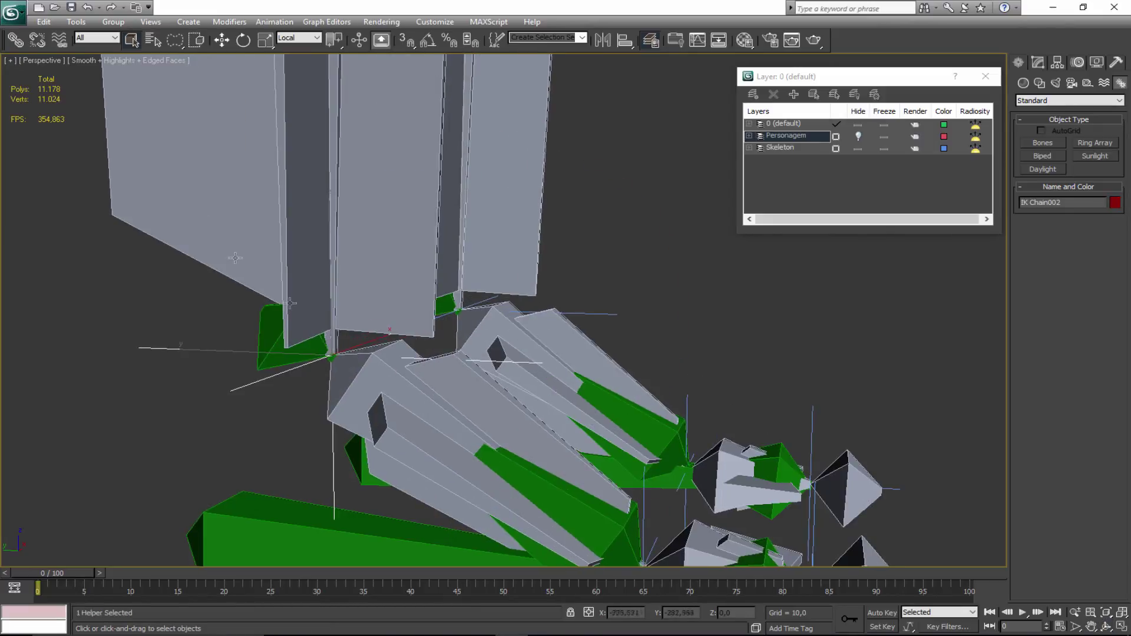
left_click(15, 40)
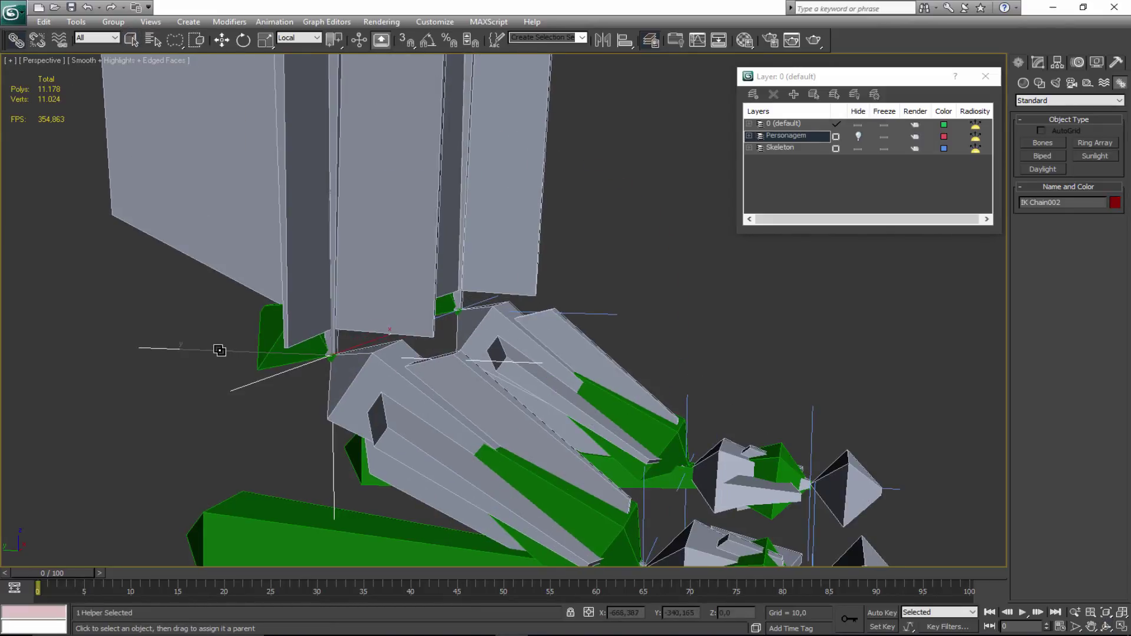
left_click_drag(262, 336, 259, 338)
scroll(257, 372, "down", 4)
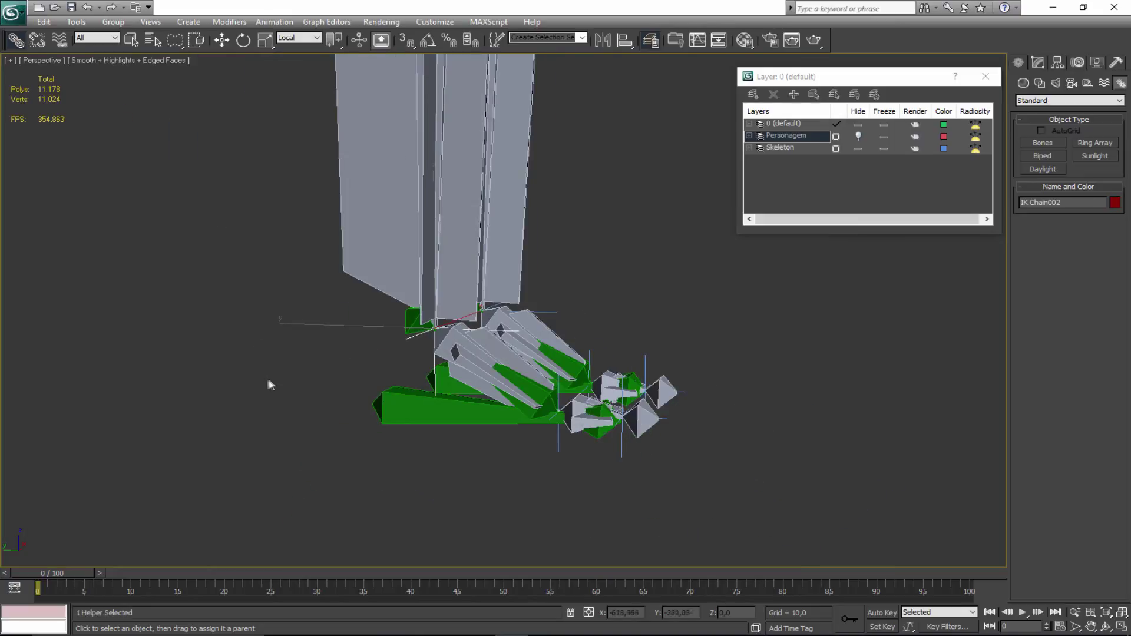
Link the ball IK chain of that foot to the green bone Bone082 and IK Chain006 at the toe to Bone081.
middle_click_drag(260, 375, 169, 315)
scroll(168, 315, "up", 2)
middle_click_drag(233, 343, 256, 343)
scroll(256, 343, "up", 3)
left_click(409, 493)
left_click_drag(402, 489, 359, 429)
left_click(570, 498)
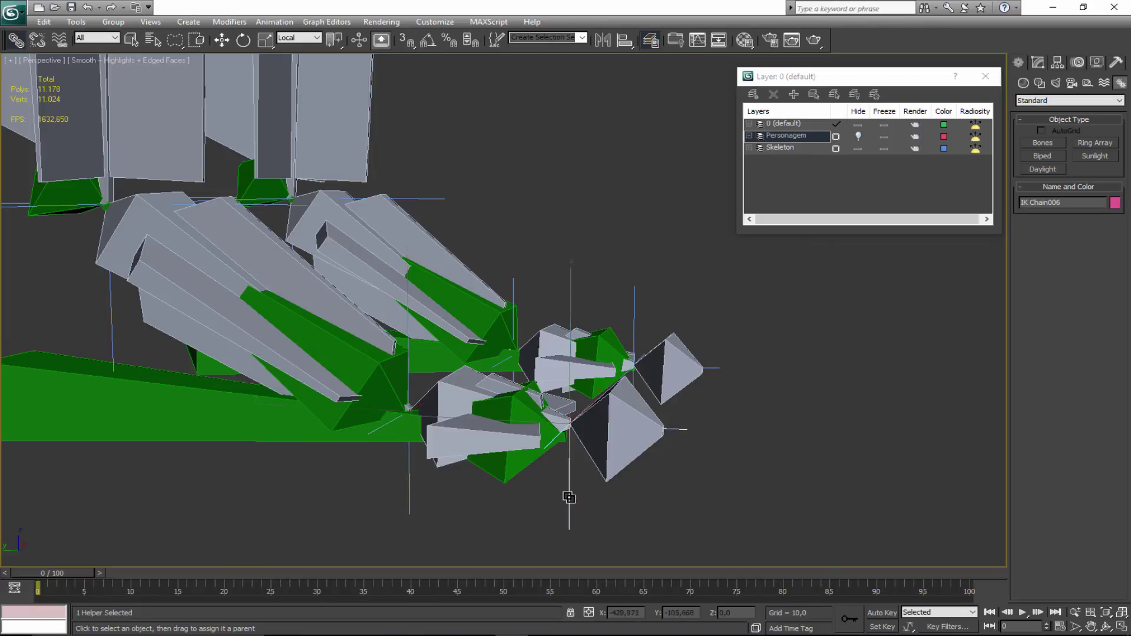
scroll(512, 472, "down", 3)
Try rotating the green toe bone Bone081 to test the new links and undo the rotation.
key("q")
left_click(507, 406)
key("e")
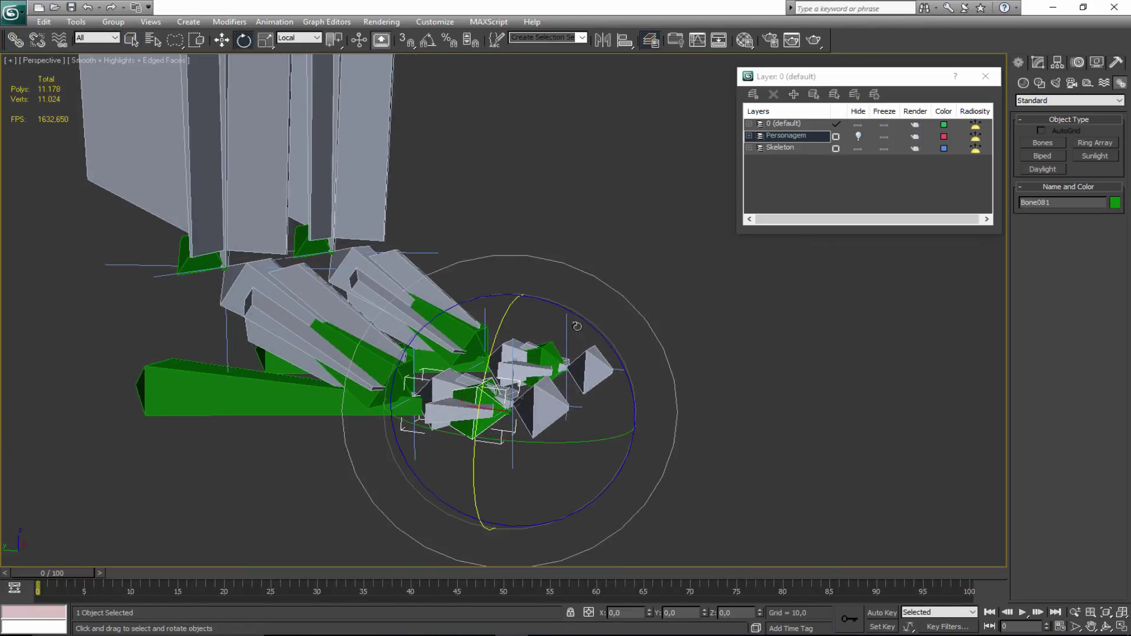
left_click_drag(634, 407, 612, 360)
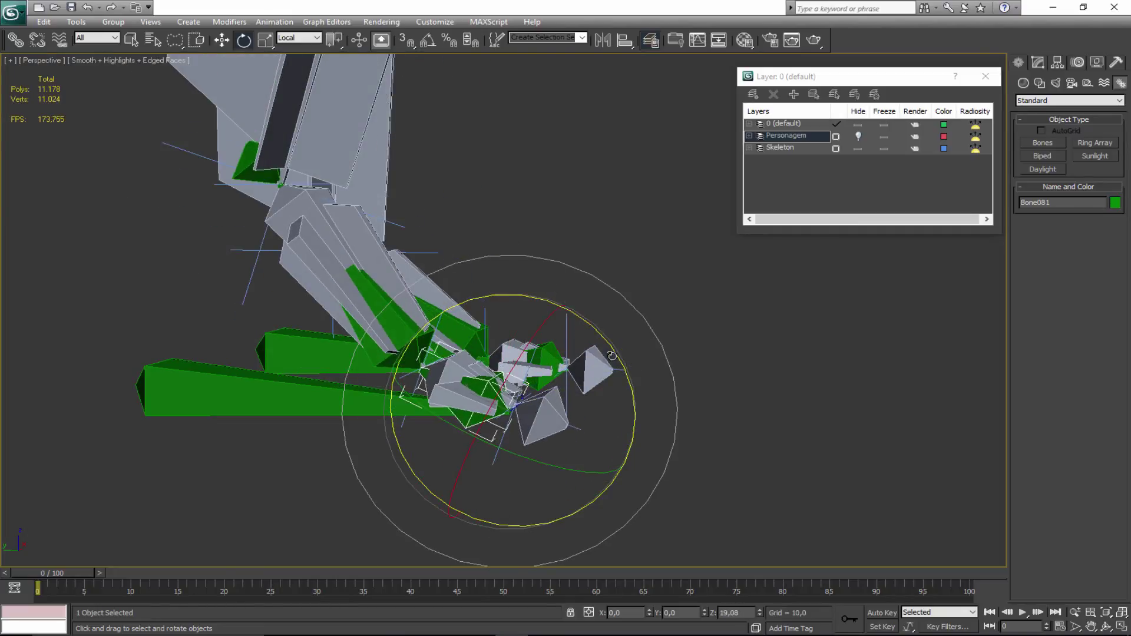
key("ctrl+z")
Try rotating the green mid-foot bone Bone082 to test the heel lift and undo it.
key("q")
left_click(394, 396)
key("e")
left_click_drag(517, 345, 521, 379)
key("ctrl+z")
key("q")
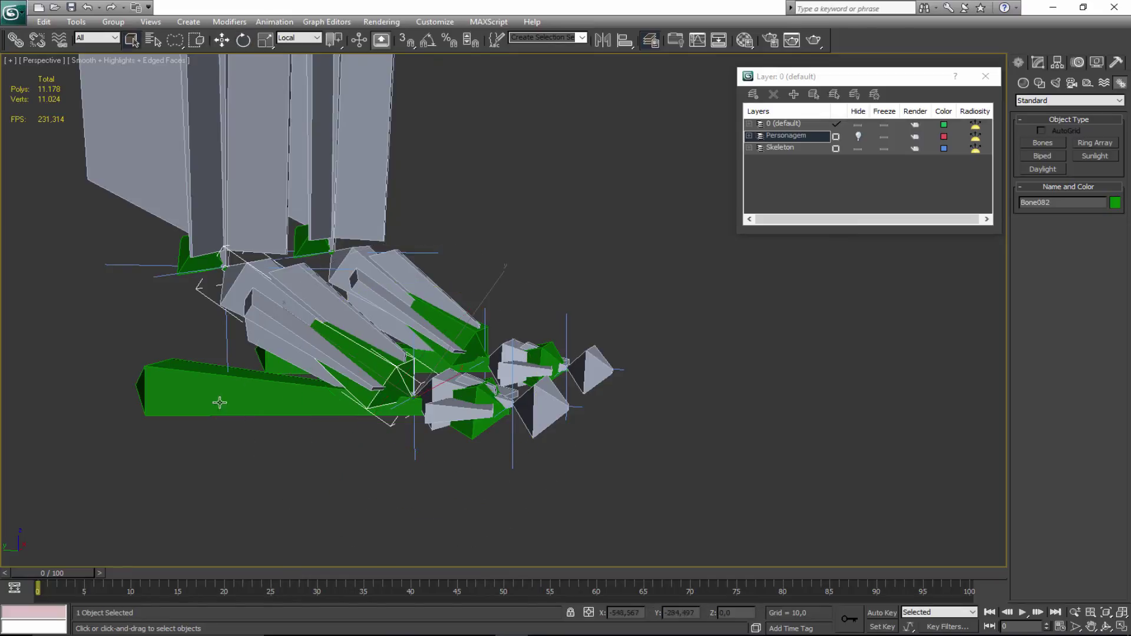
Try rotating the green heel bone Bone080 in two directions and undo both rotations.
left_click(219, 403)
key("e")
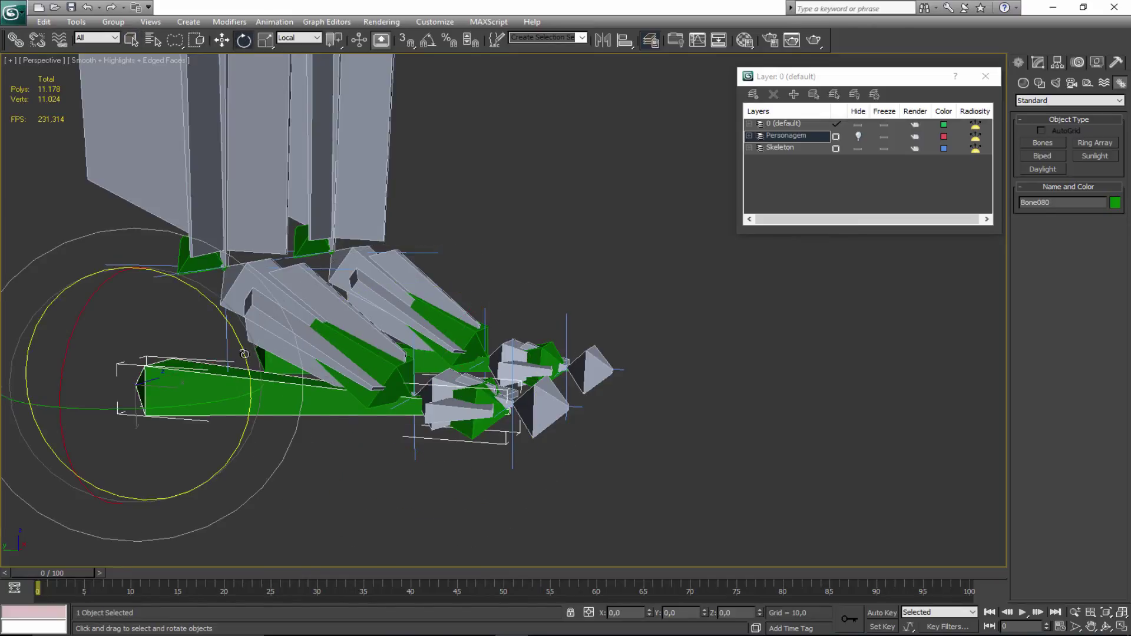
left_click_drag(244, 353, 240, 311)
key("ctrl+z")
left_click_drag(91, 344, 115, 365)
key("ctrl+z")
key("q")
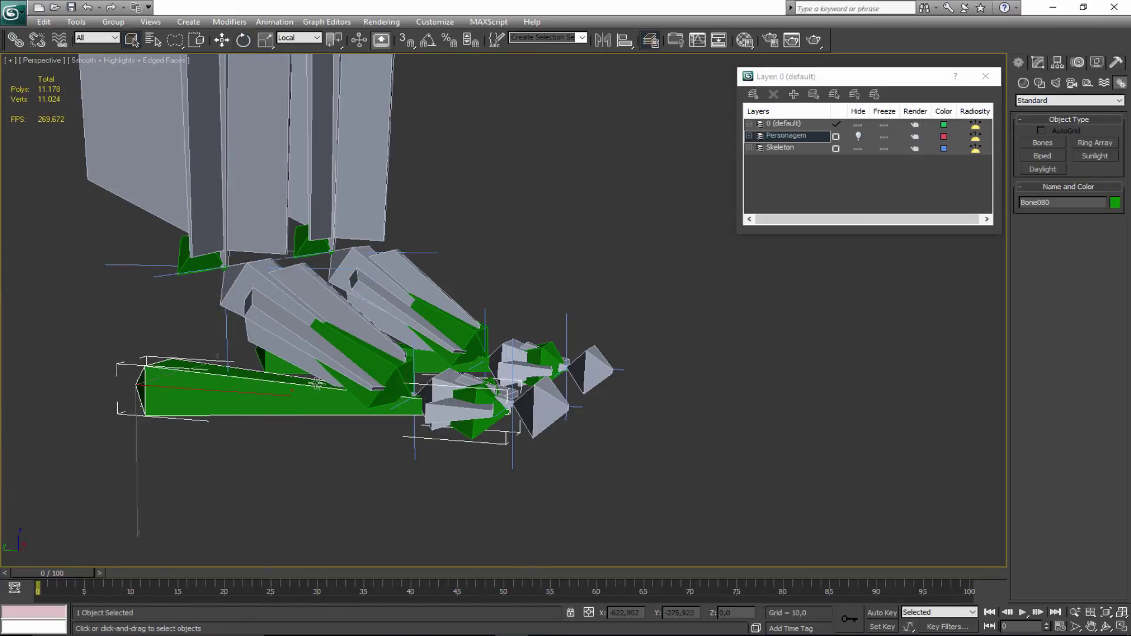
Clear the selection and examine the complete character rig from the front.
scroll(345, 394, "down", 4)
middle_click_drag(475, 383, 422, 384, "alt")
scroll(456, 361, "down", 2)
left_click(591, 369)
middle_click_drag(521, 351, 502, 484)
scroll(491, 446, "down", 4)
key("ctrl+r")
left_click_drag(457, 371, 501, 368)
scroll(476, 341, "up", 2)
middle_click_drag(480, 354, 503, 374)
scroll(476, 341, "down", 3)
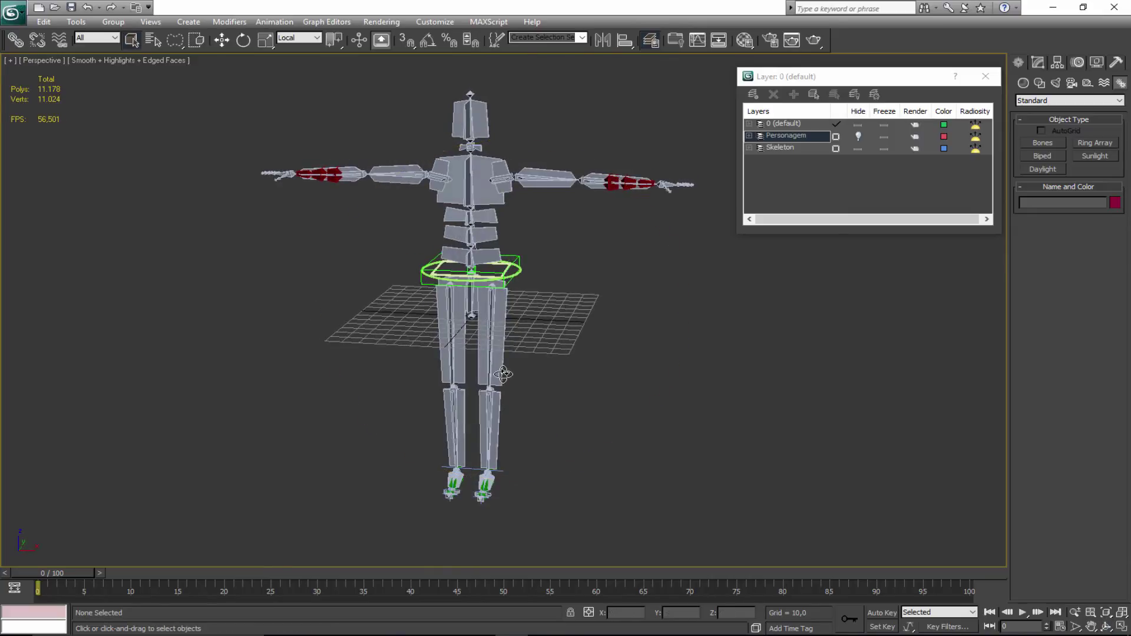